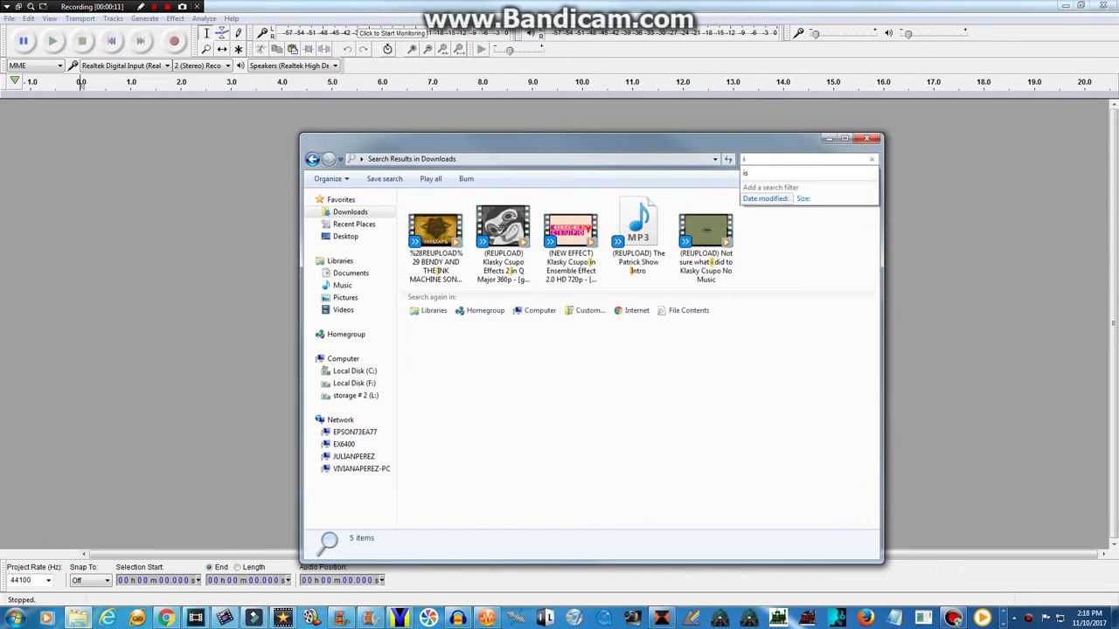
Search the Downloads folder for "it" and import the It's Lina! WAV file as a copy into the empty Audacity project.
text(t)
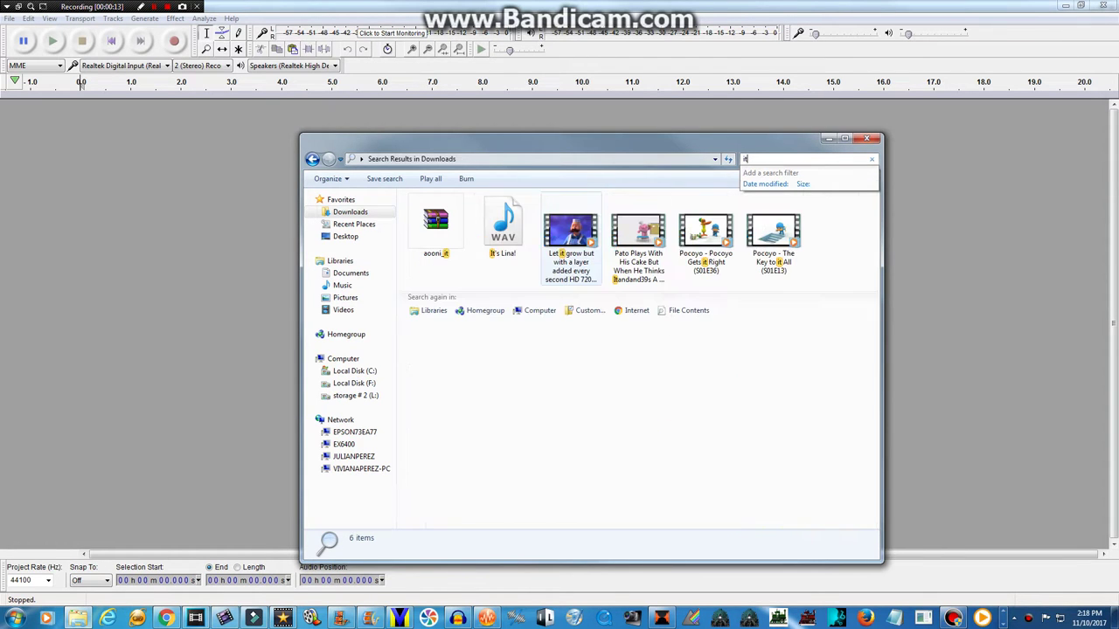
click(504, 225)
drag(502, 229, 105, 259)
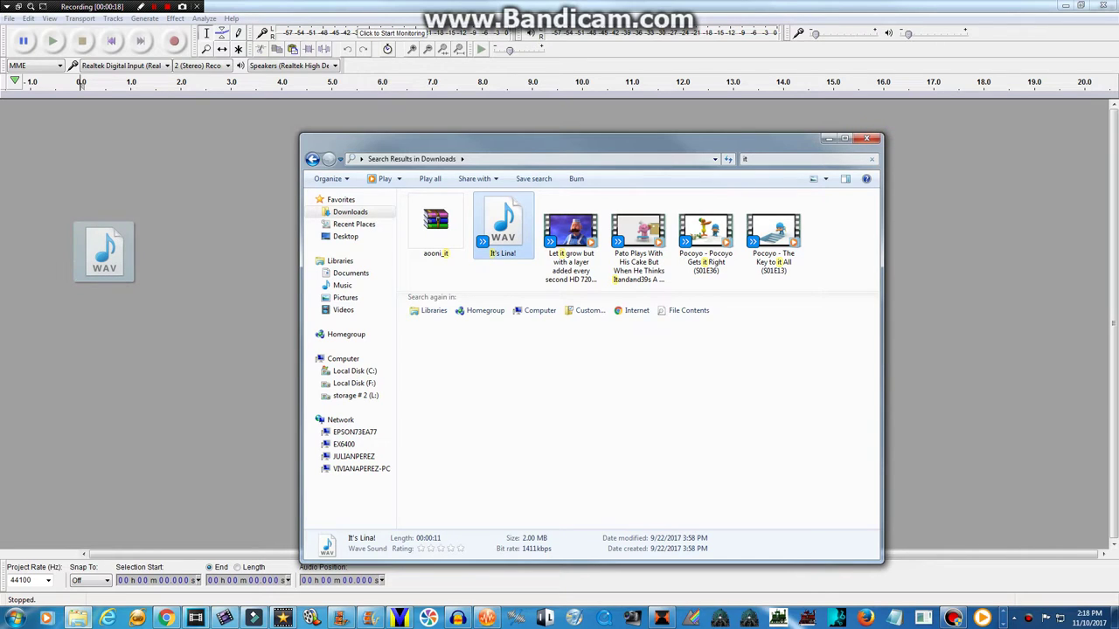
drag(105, 258, 105, 259)
drag(105, 258, 105, 259)
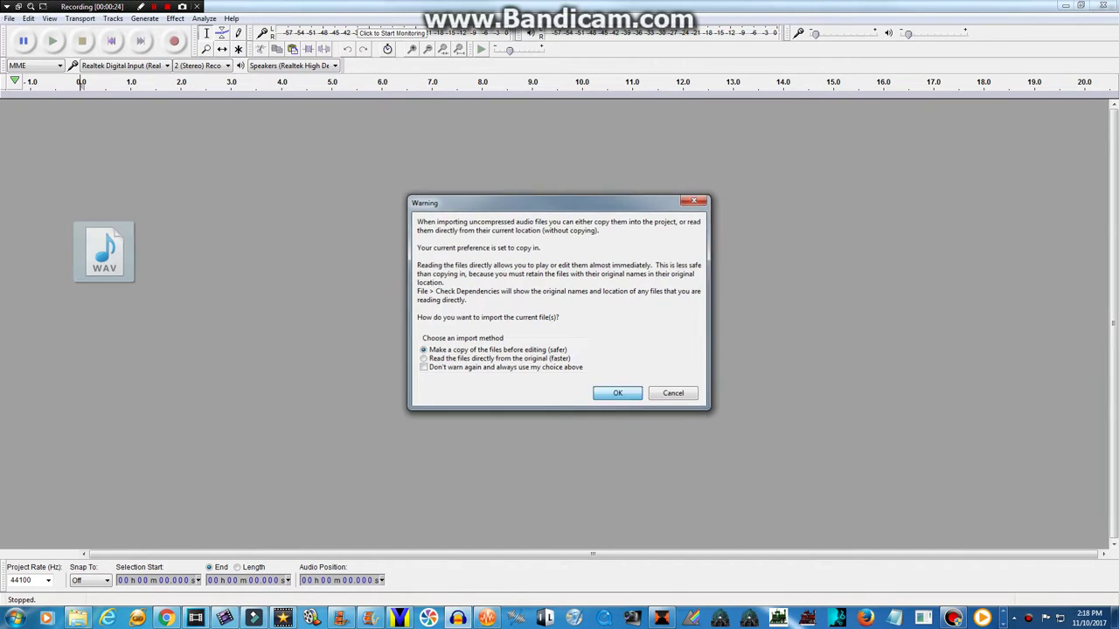
key(Return)
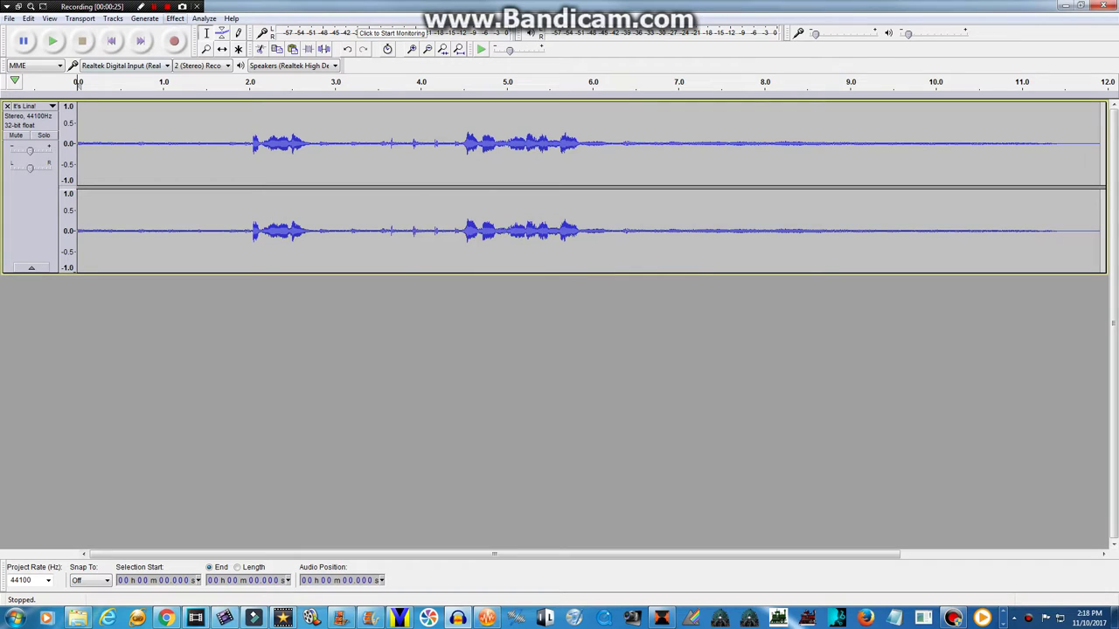
Apply the IL Vocodex (demo) effect with the Chord preset to the whole It's Lina! track.
click(175, 19)
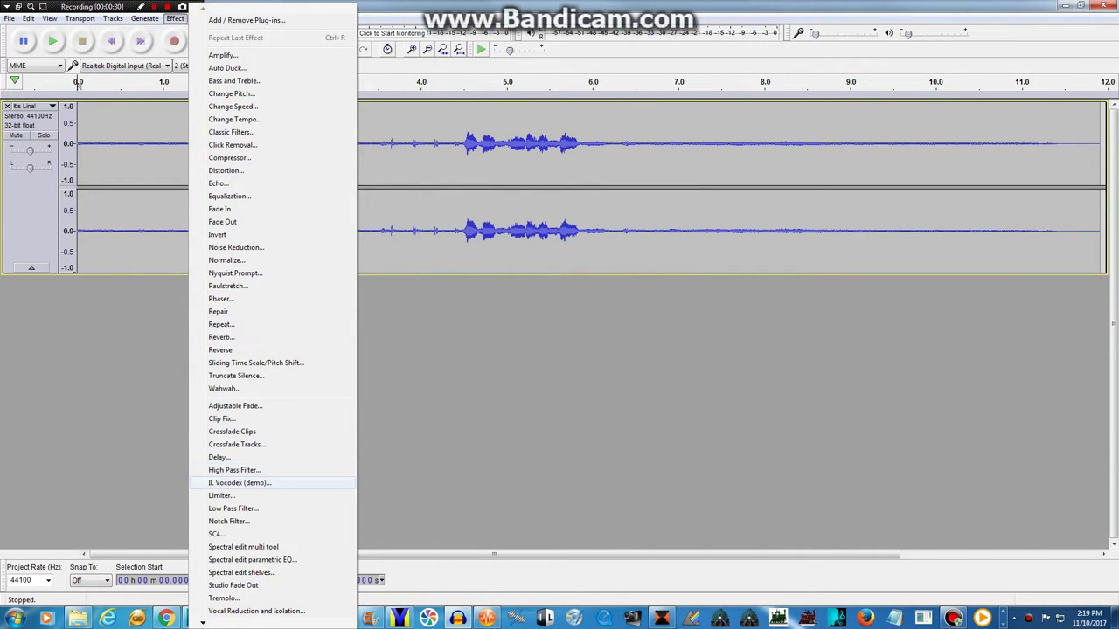
click(239, 482)
click(677, 109)
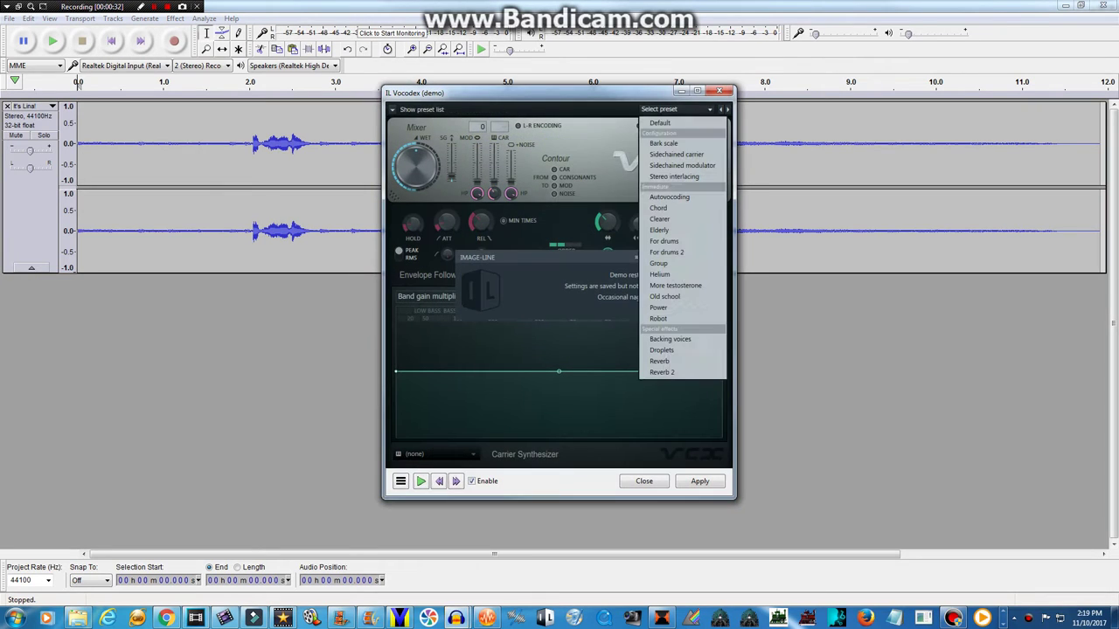
click(668, 208)
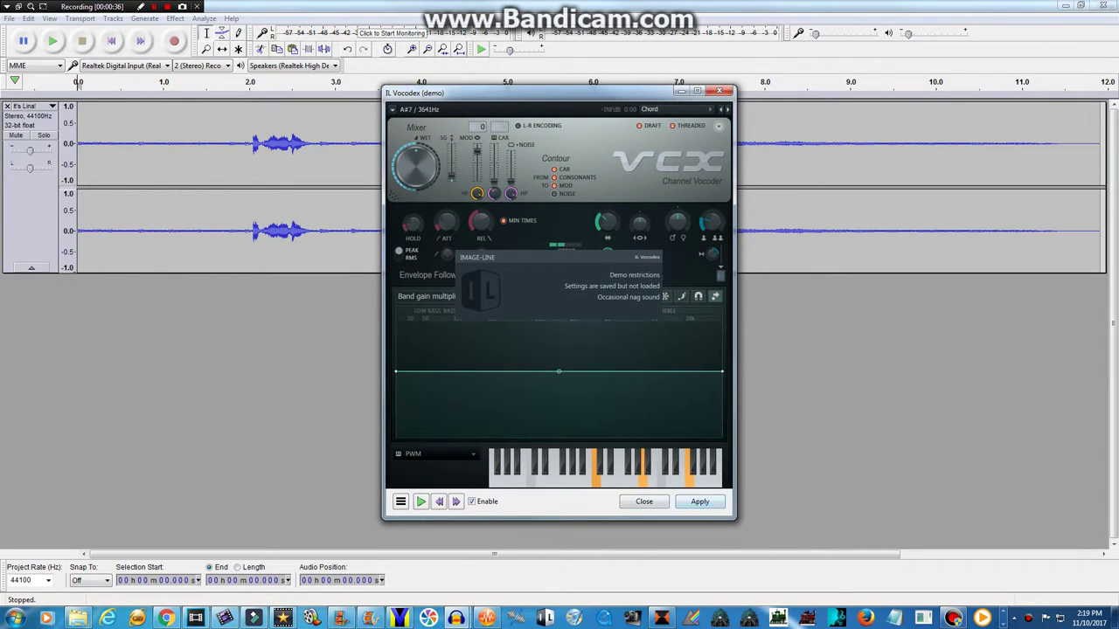
click(699, 501)
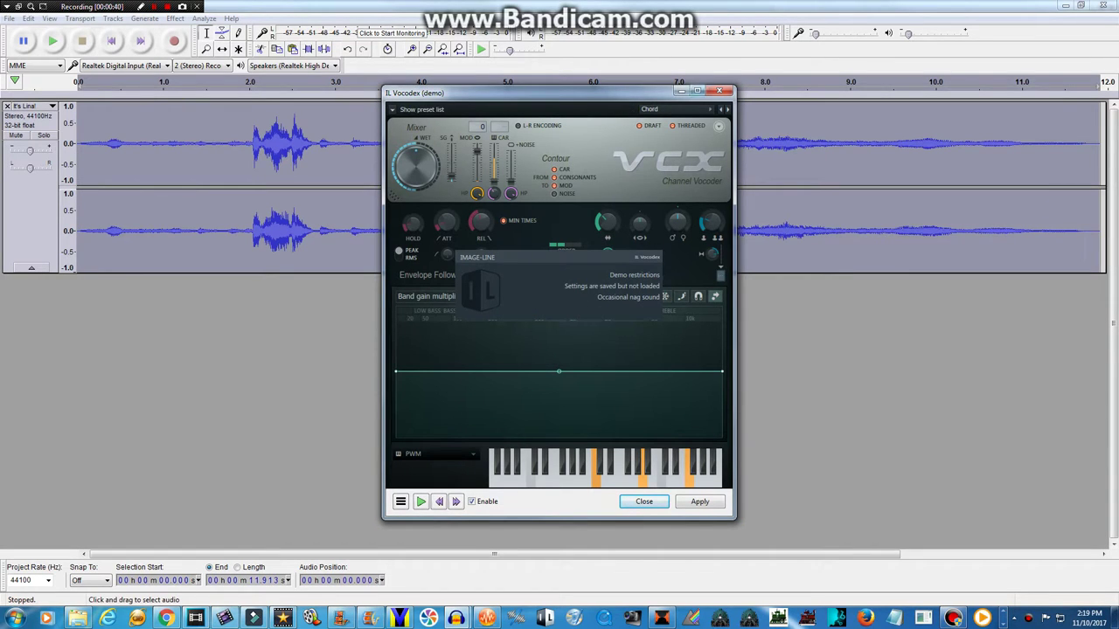
click(719, 91)
Apply Change Pitch to the vocoded track with a shift of -1.5 semitones.
click(175, 19)
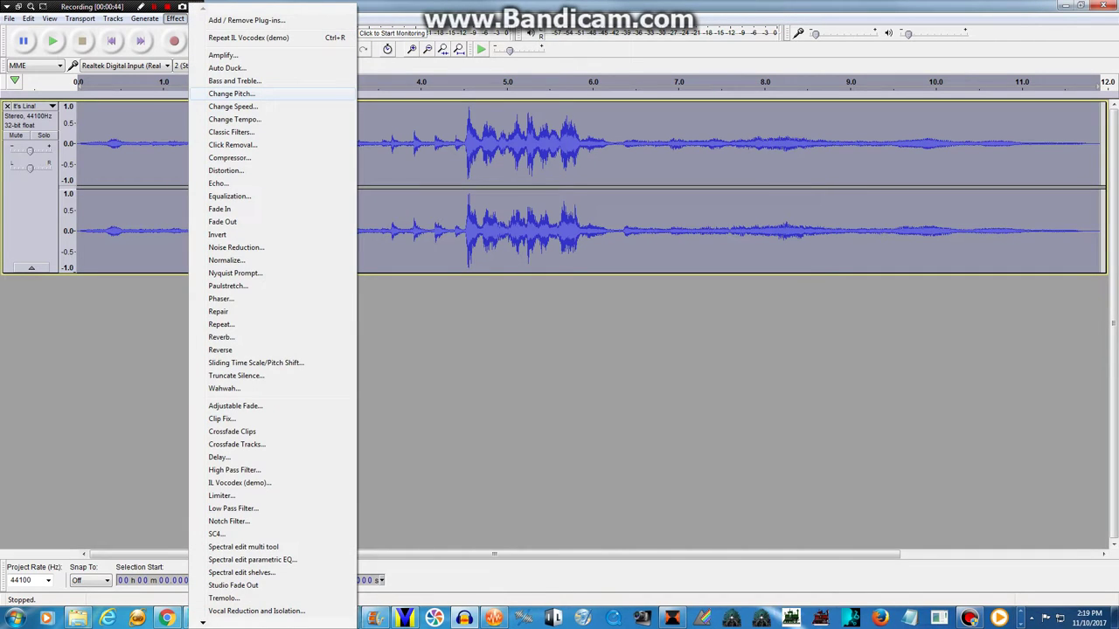
click(232, 94)
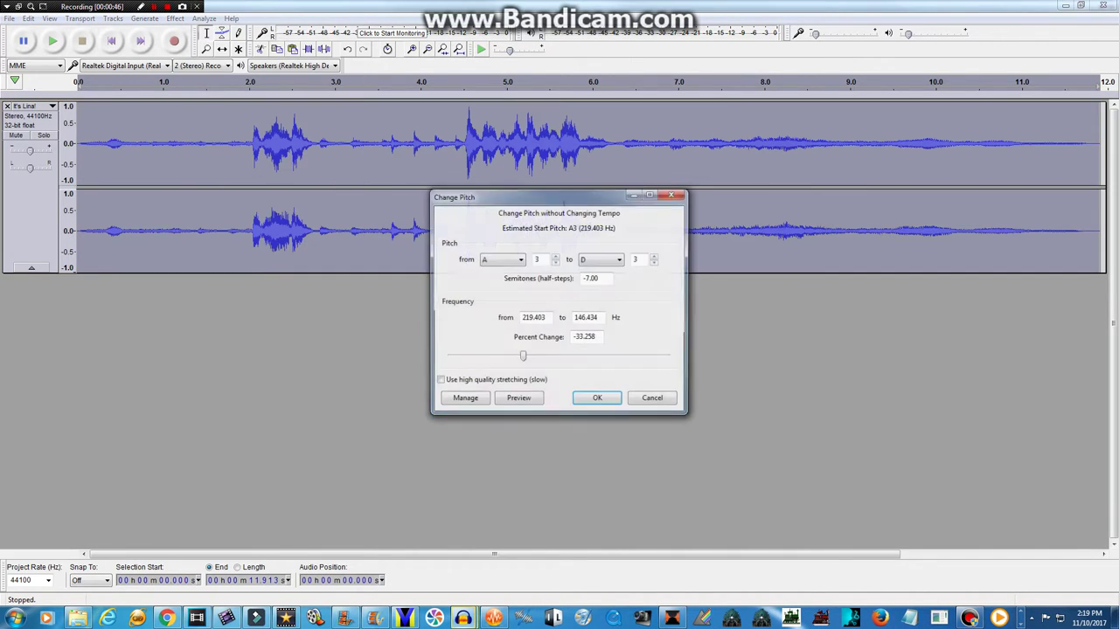
drag(601, 278, 580, 279)
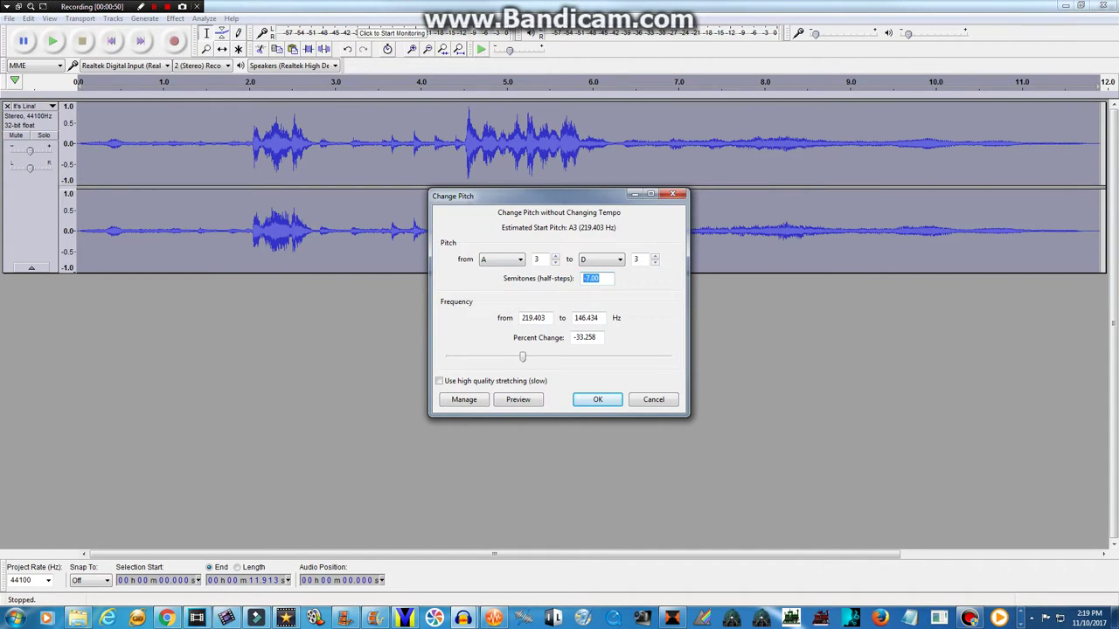
text(-)
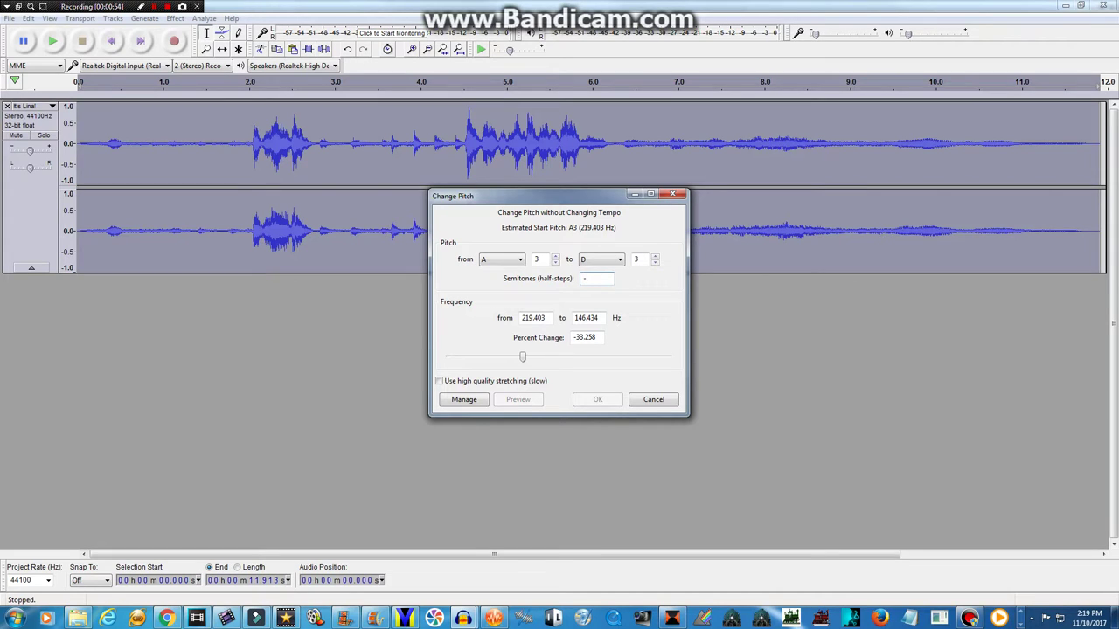
text(.5)
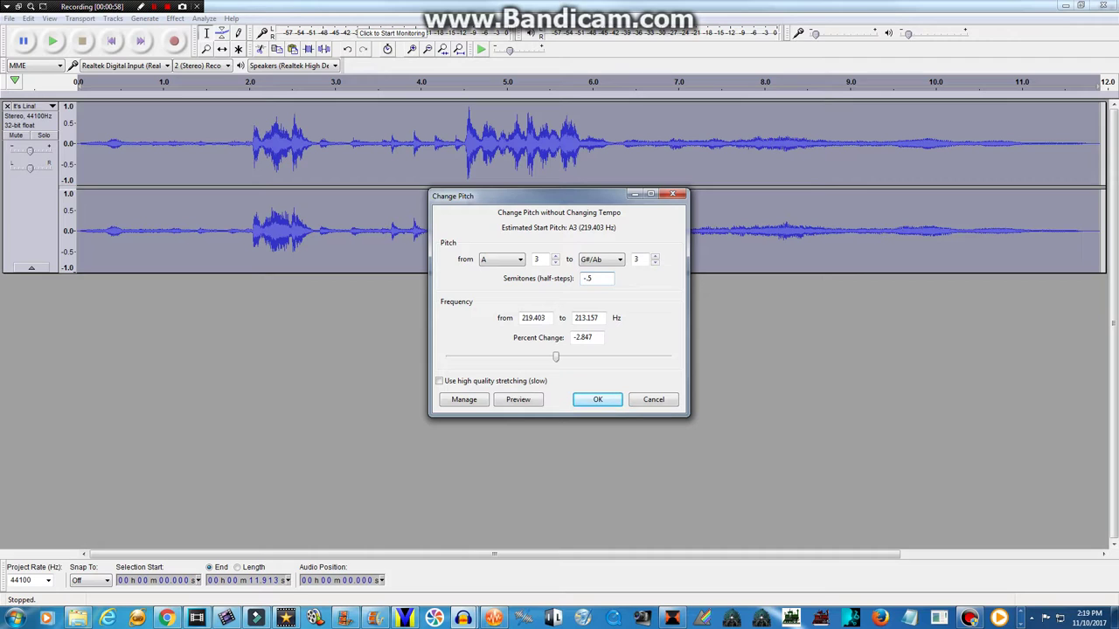
text(1)
key(Return)
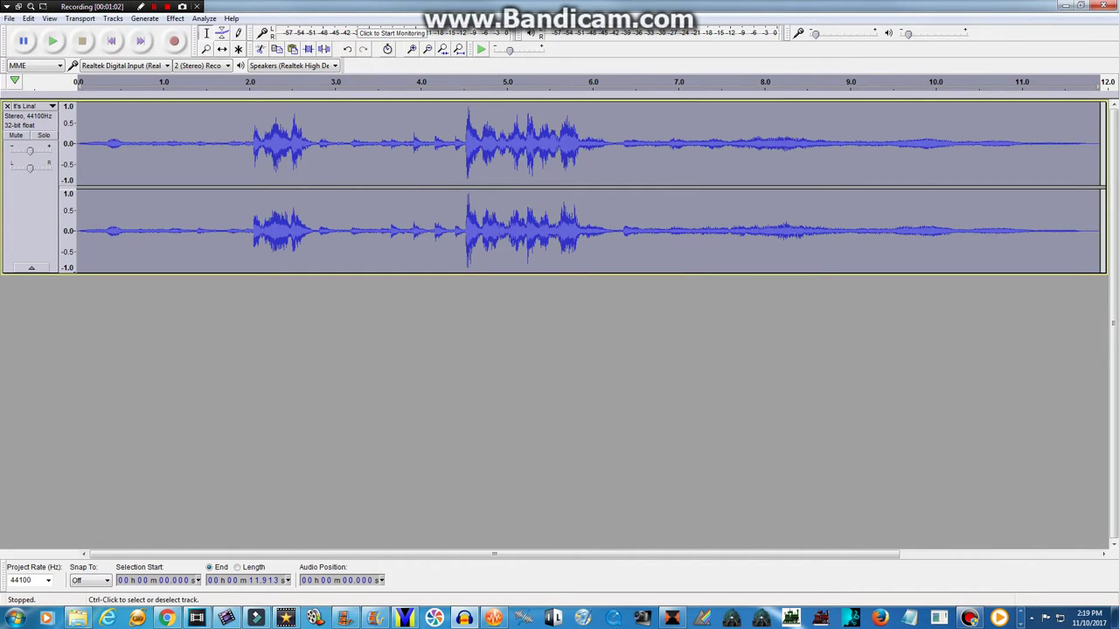
Duplicate the pitch-shifted track and select only the duplicate.
click(29, 18)
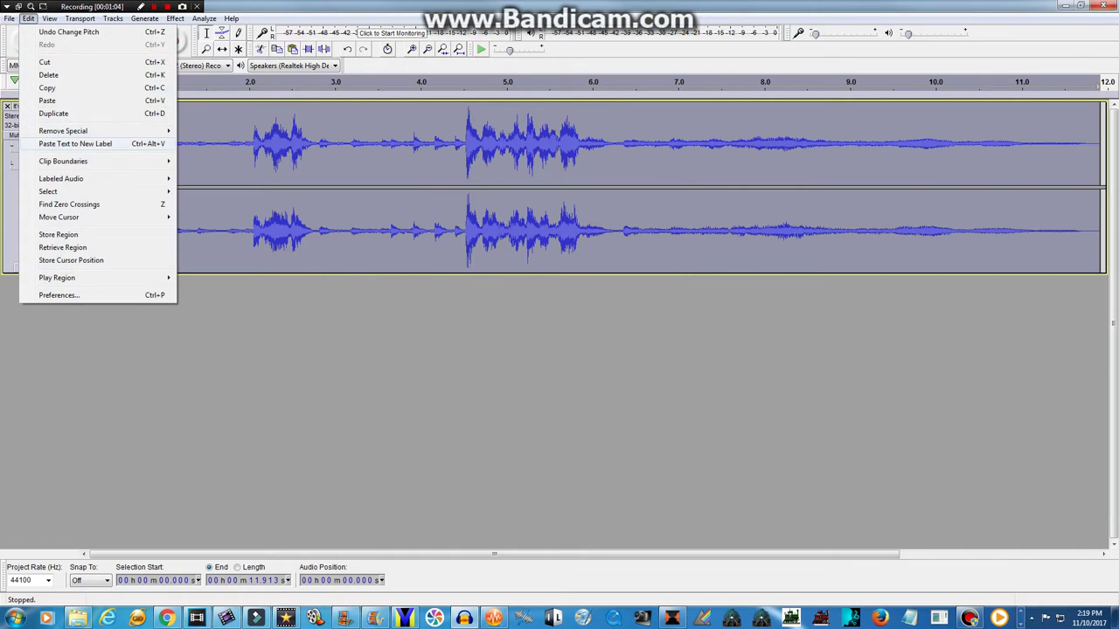
click(56, 113)
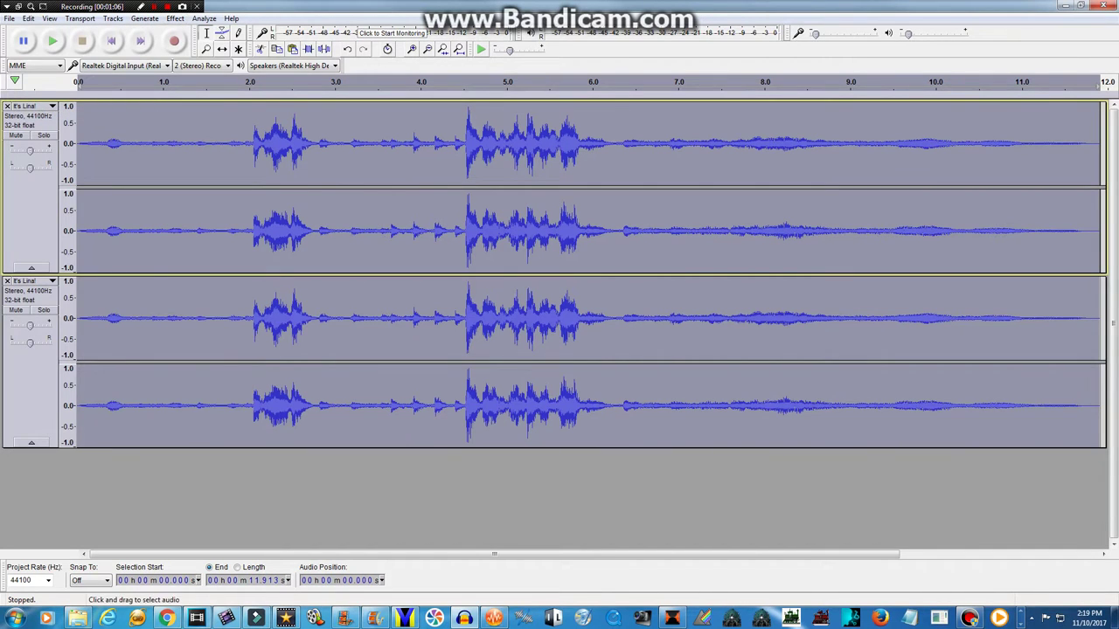
click(31, 382)
click(175, 19)
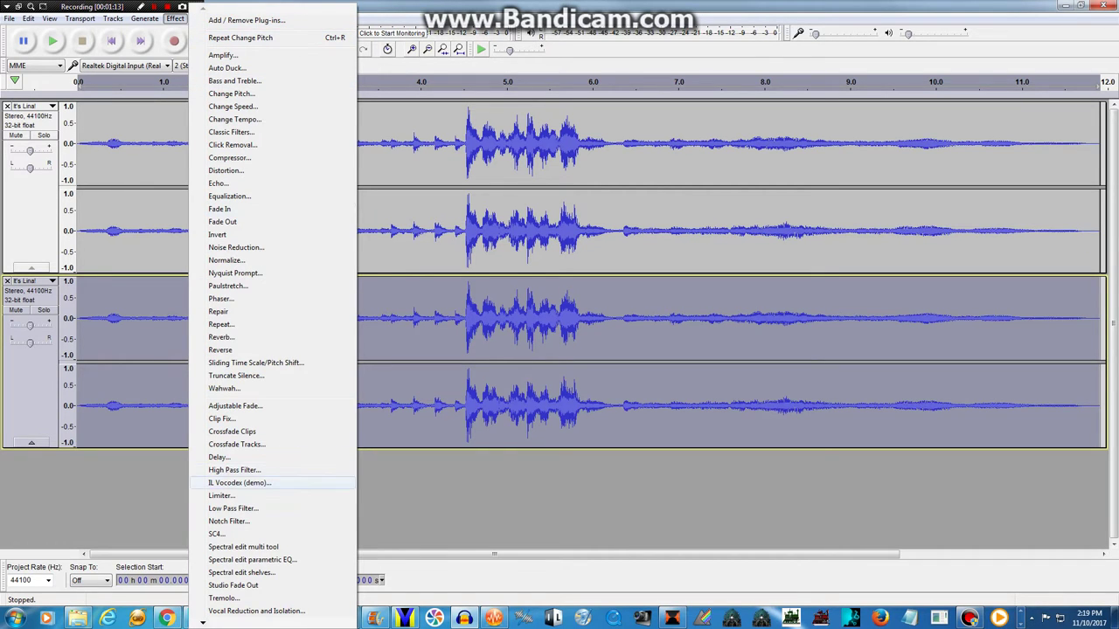
click(238, 483)
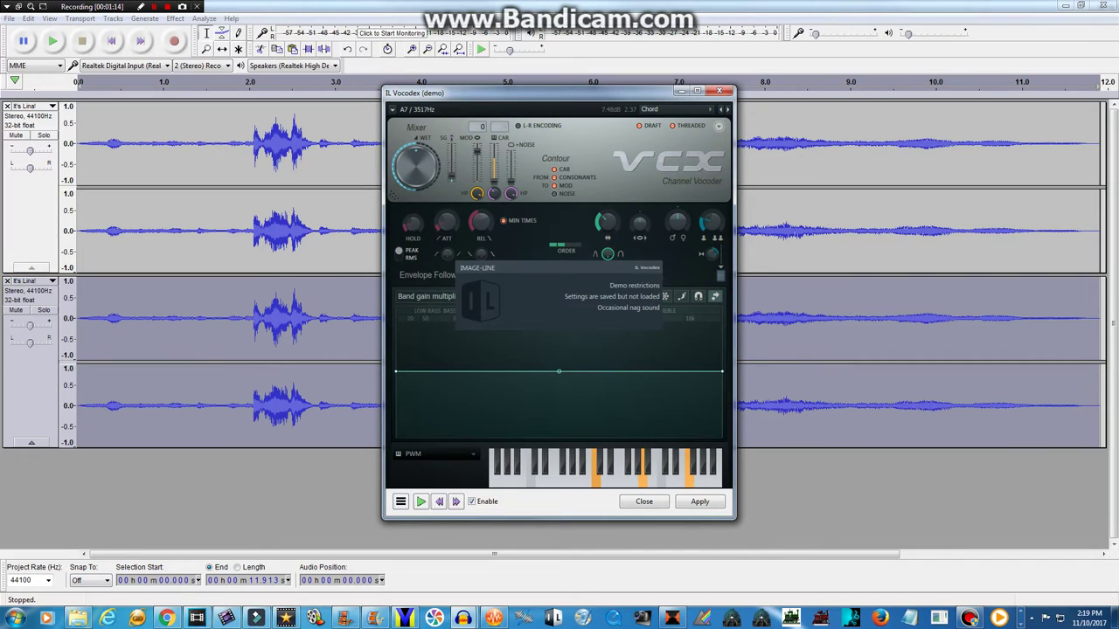
click(719, 91)
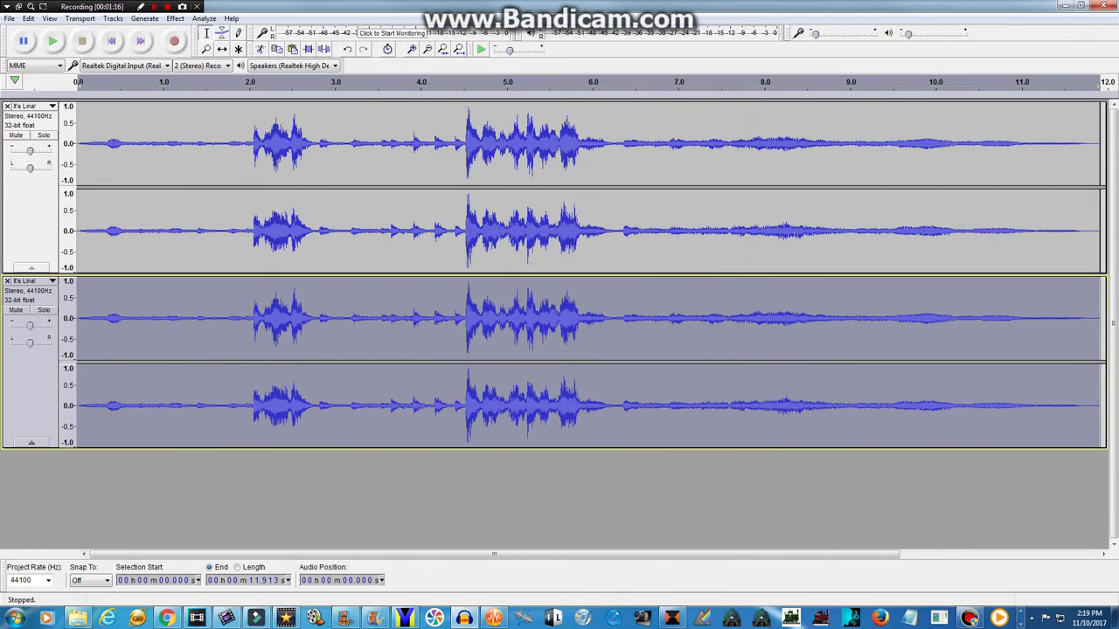
Apply Change Pitch of -8.50 semitones to the duplicate track and play back part of the mix.
click(175, 19)
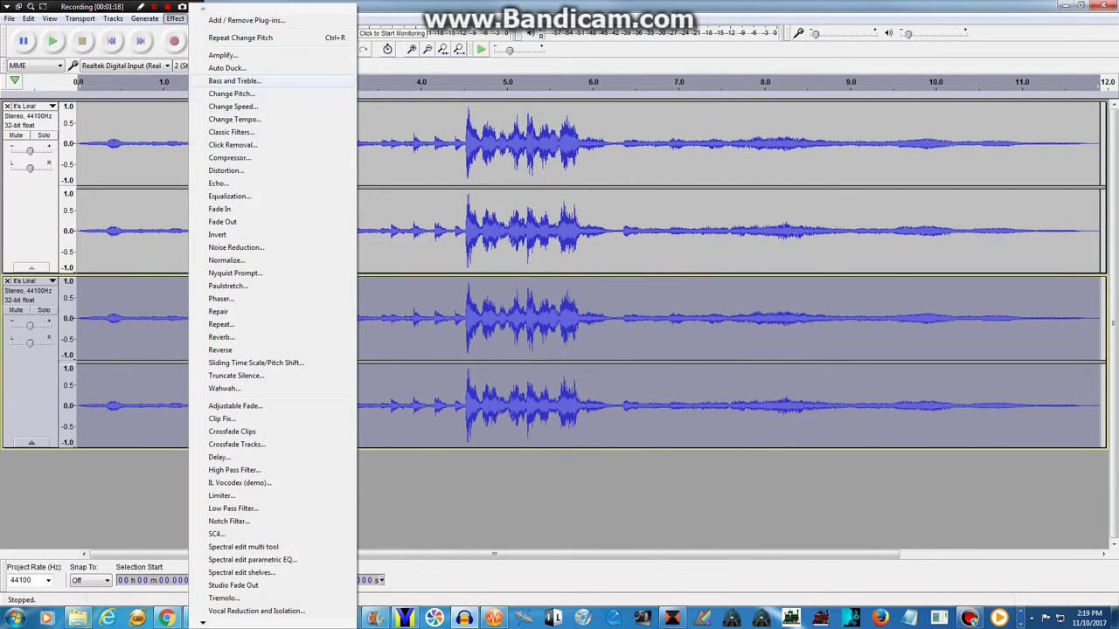
click(231, 94)
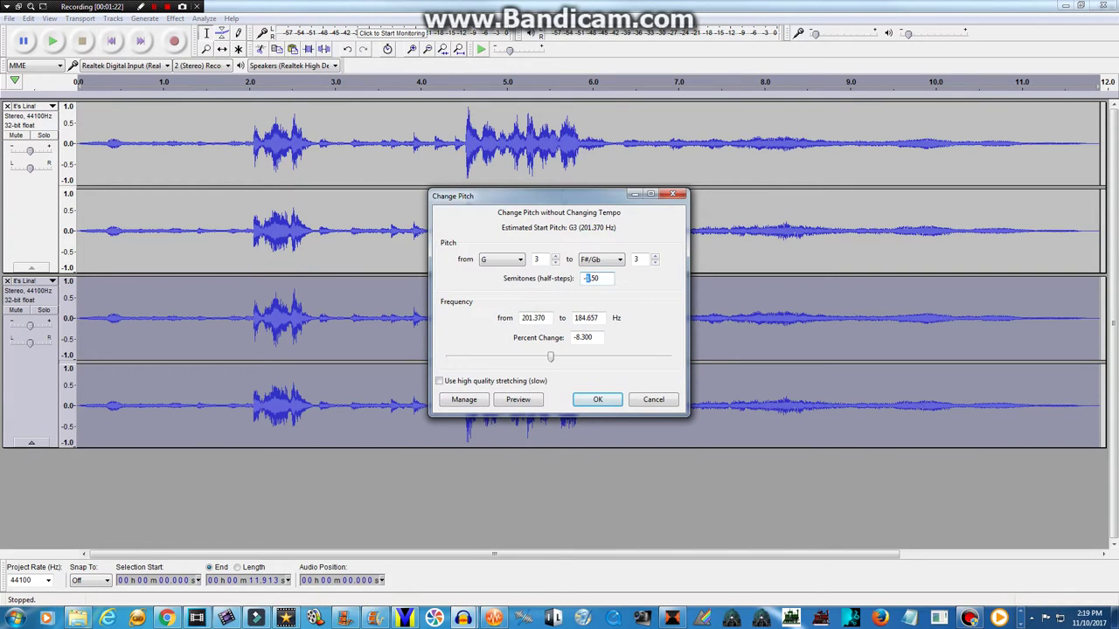
text(8)
key(Return)
click(52, 42)
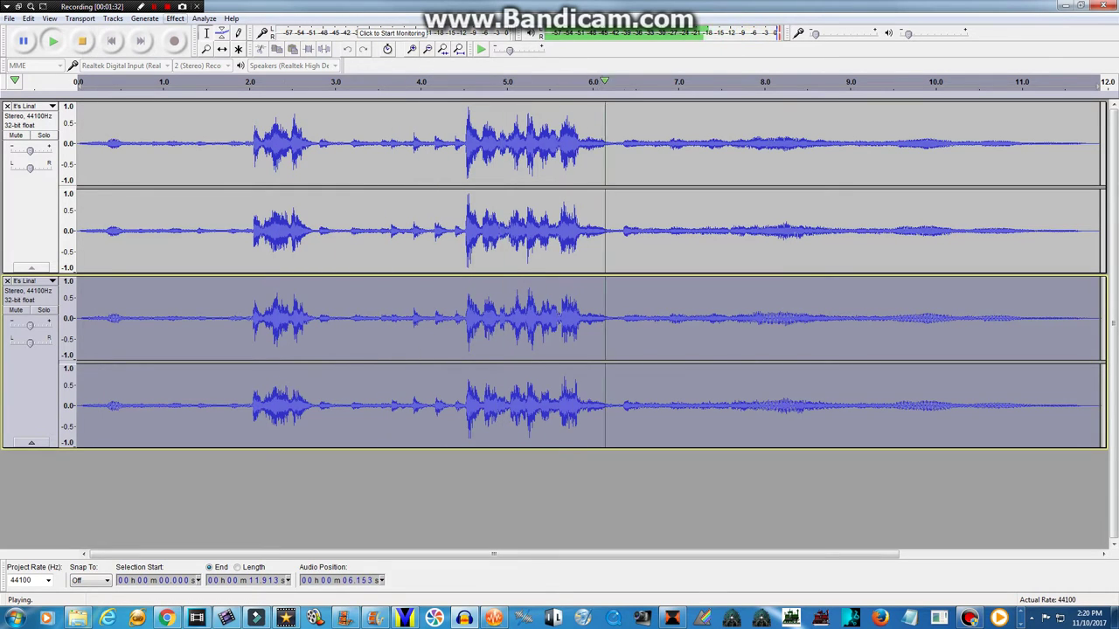
key(space)
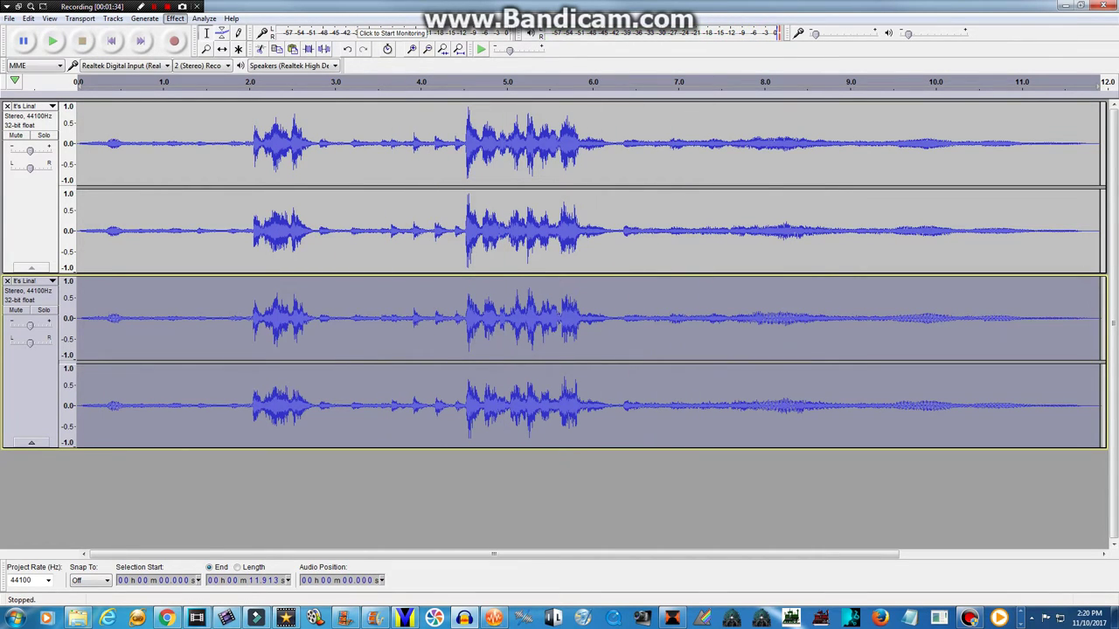
Apply Change Pitch again to the duplicate track with a shift of 1.50 semitones.
click(175, 19)
click(236, 92)
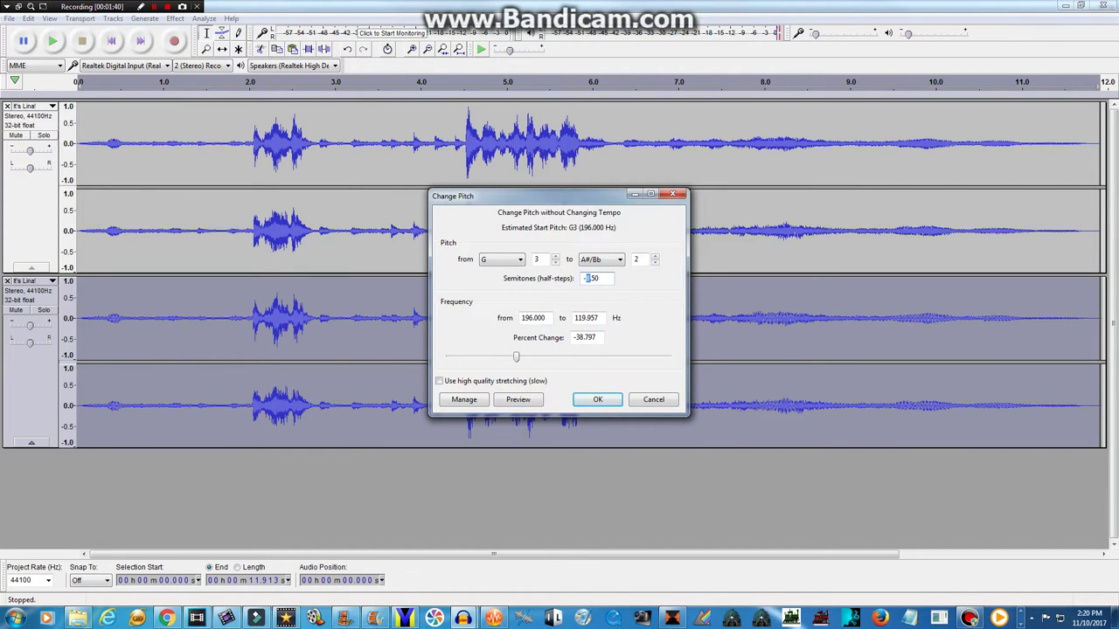
text(7)
key(BackSpace)
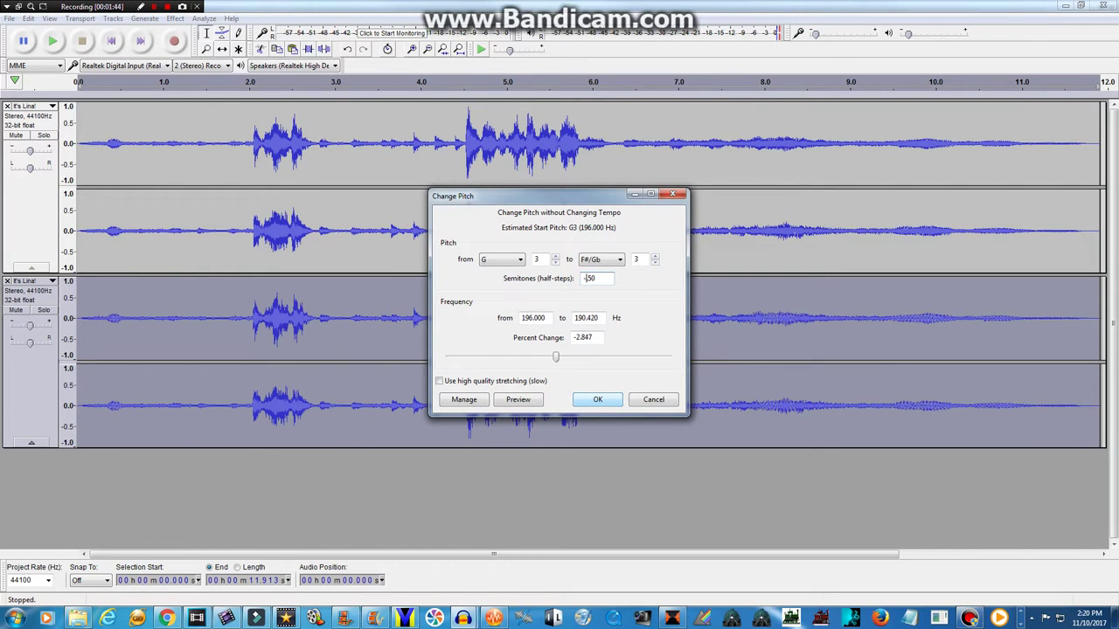
key(BackSpace)
text(1)
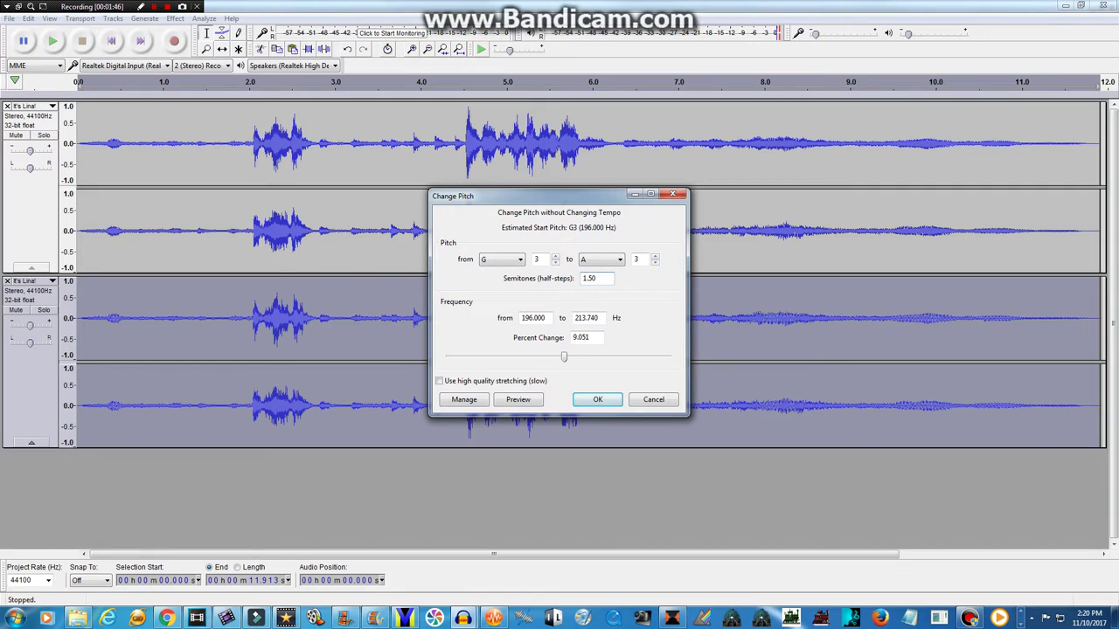
key(Return)
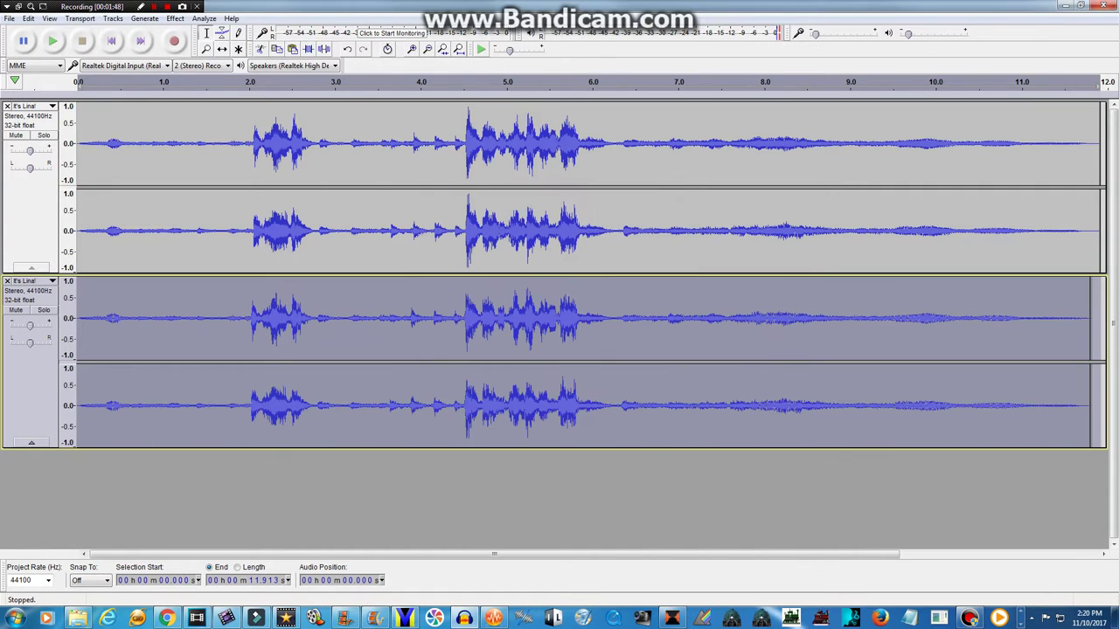
Play back both tracks together from the start and pause after the second loud passage.
key(space)
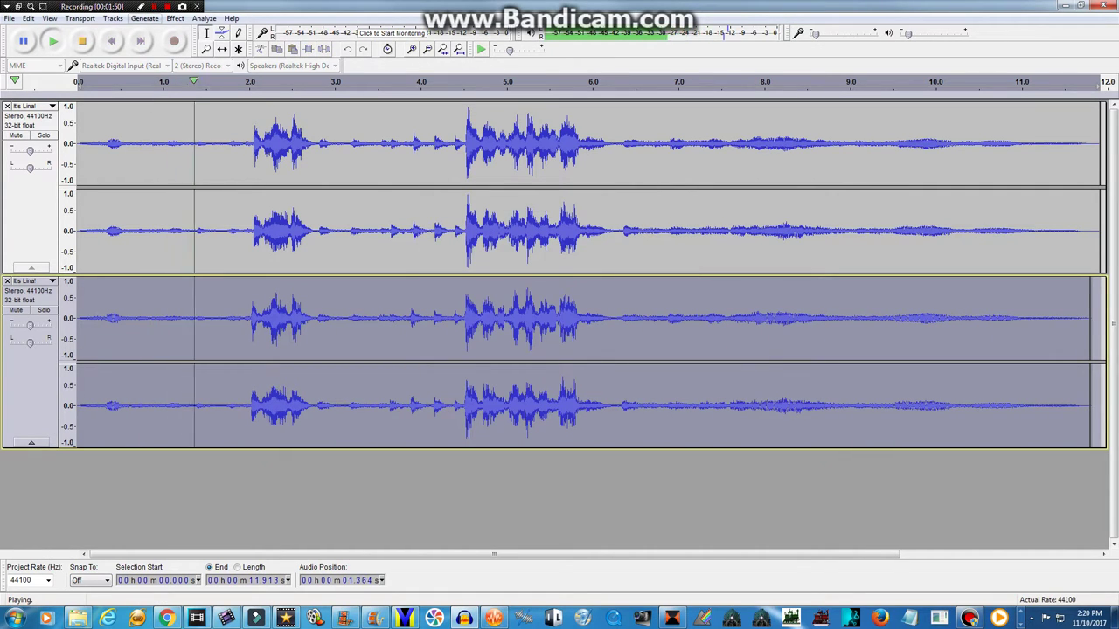
click(175, 19)
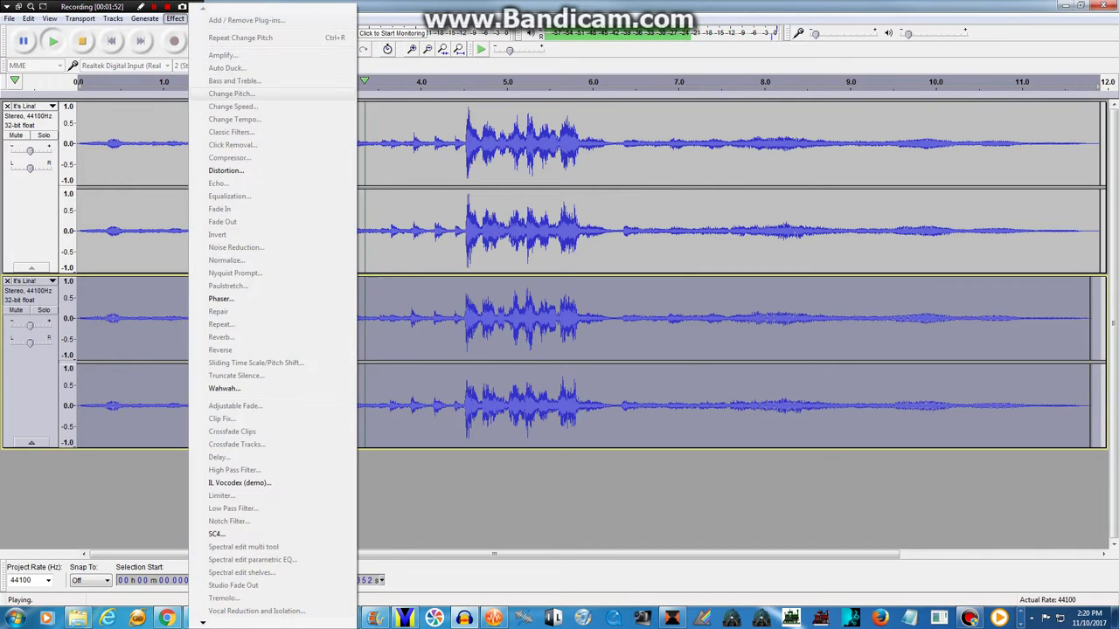
mouse_move(80, 19)
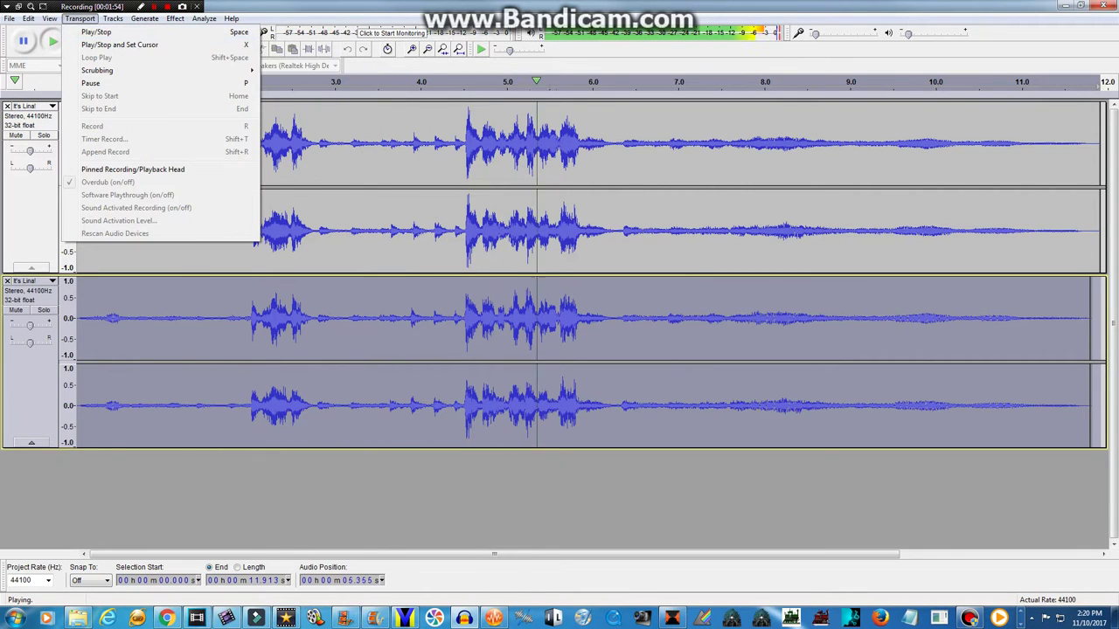
click(90, 83)
click(175, 18)
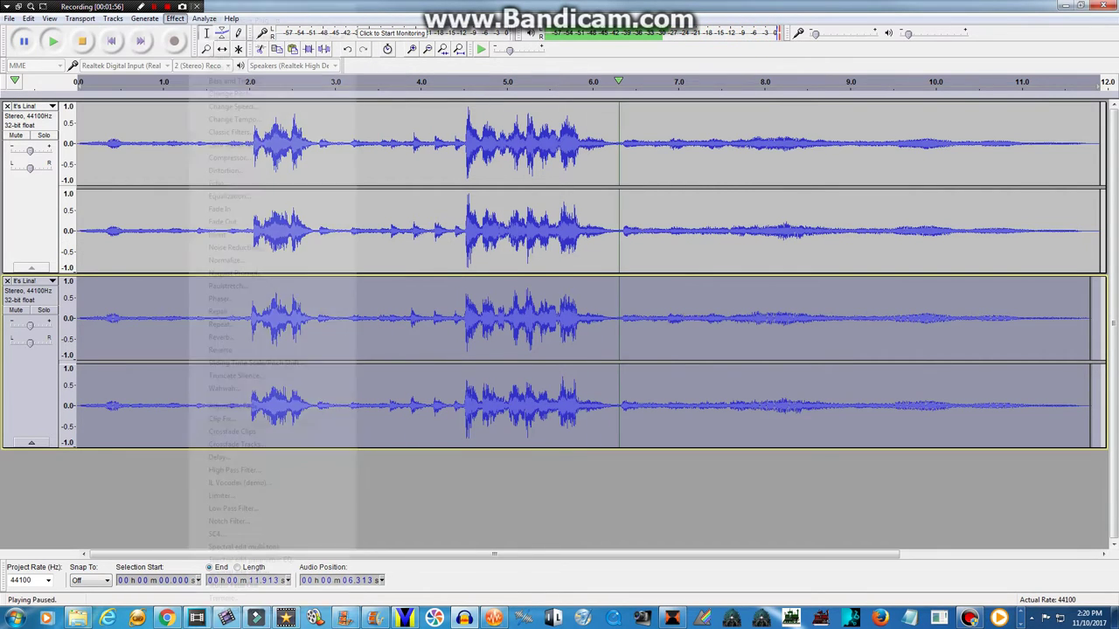
click(231, 93)
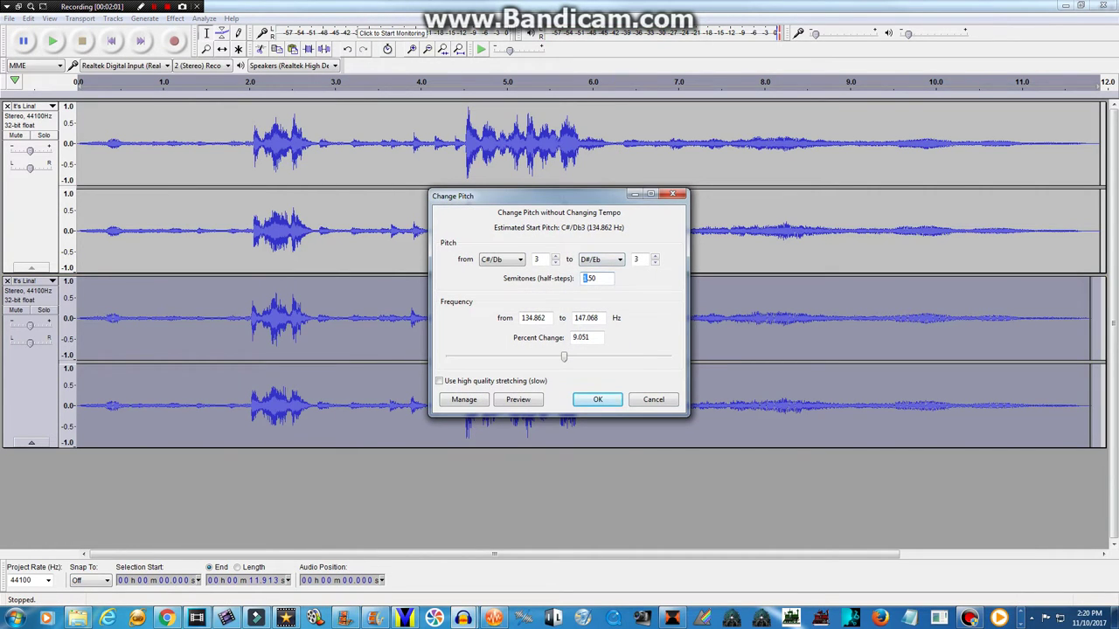
text(-7)
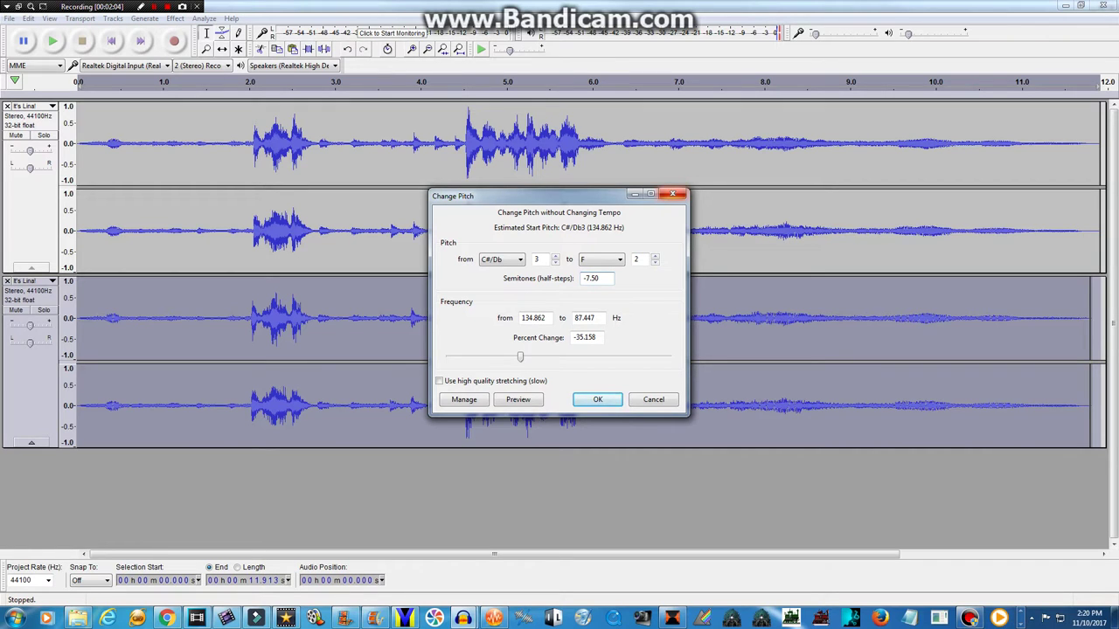
click(672, 194)
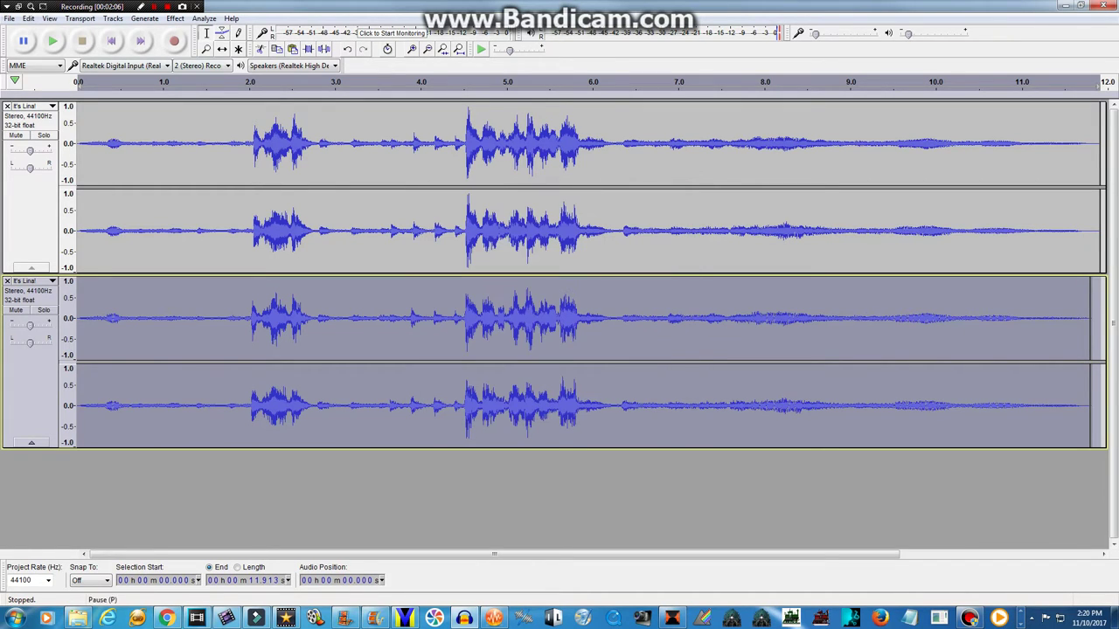
Play back both tracks together from the start once more and stop playback.
click(54, 41)
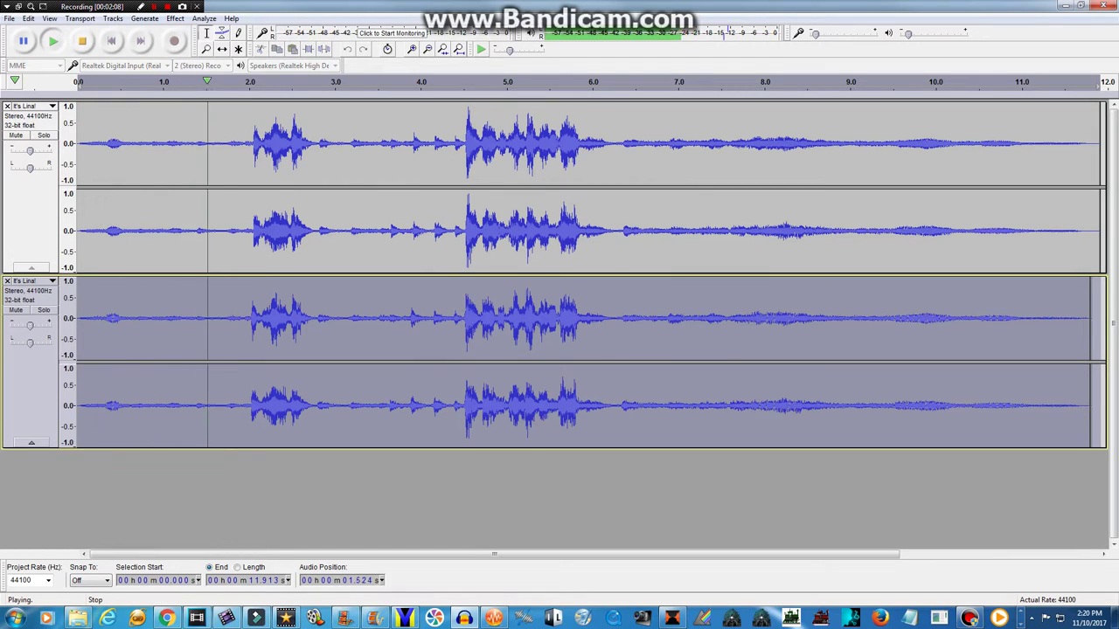
click(82, 41)
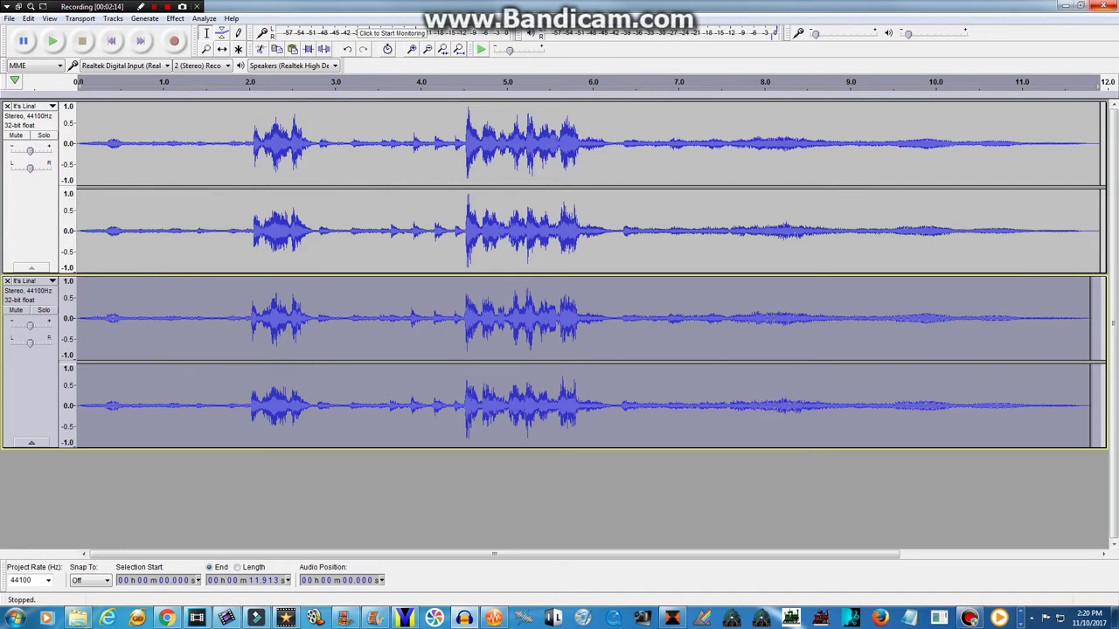
Start exporting the audio mix and name the file Thomas P-P-P-Power.
click(9, 19)
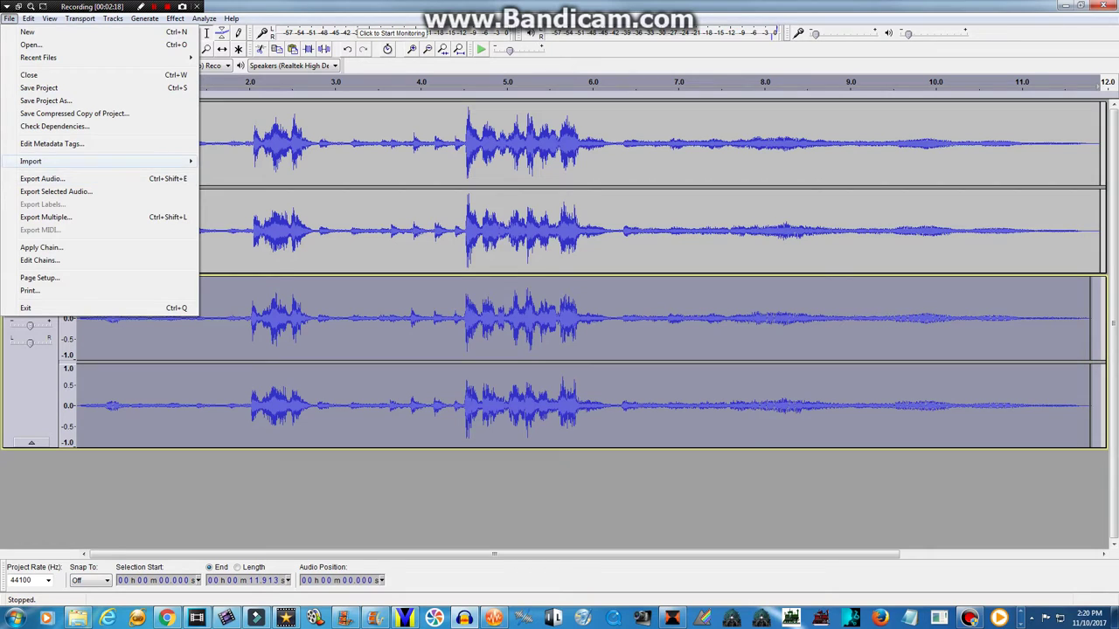
click(42, 178)
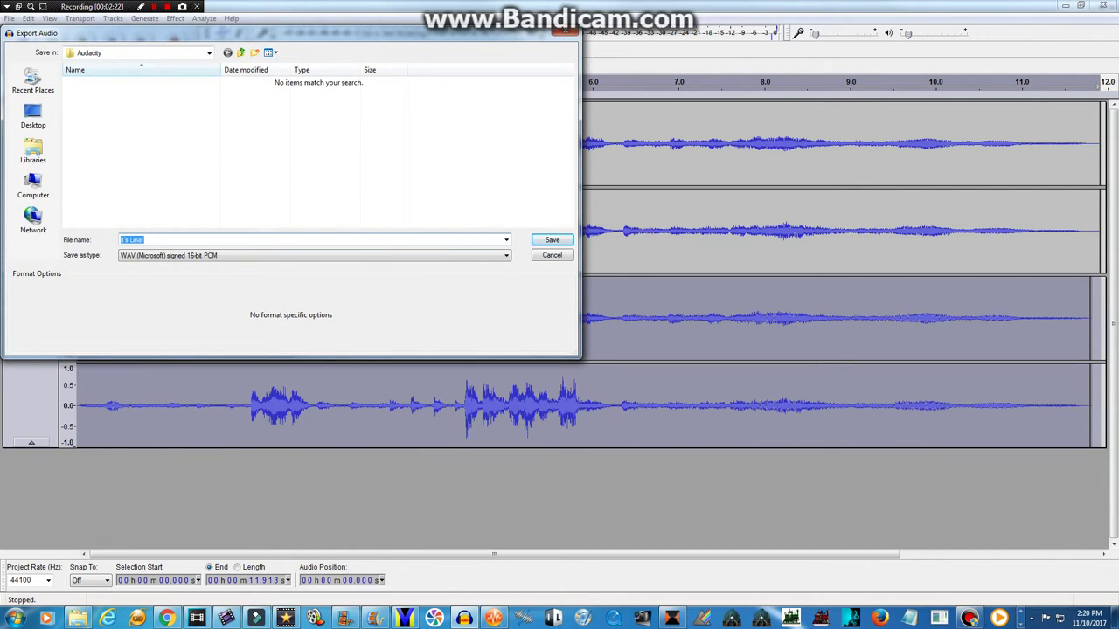
click(145, 240)
key(BackSpace)
key(BackSpace)
key(BackSpace)
key(BackSpace)
key(BackSpace)
key(BackSpace)
key(BackSpace)
key(BackSpace)
key(BackSpace)
key(BackSpace)
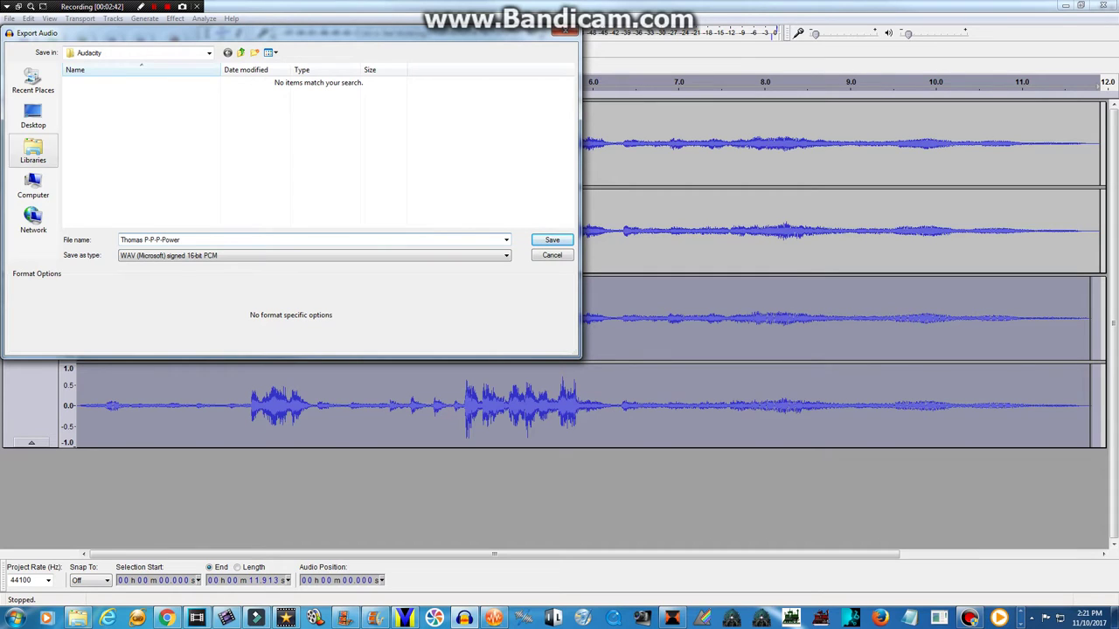
Save the export in the Music library as WAV (Microsoft) signed 16-bit PCM and accept the stereo mixdown.
click(33, 150)
double_click(100, 80)
click(33, 150)
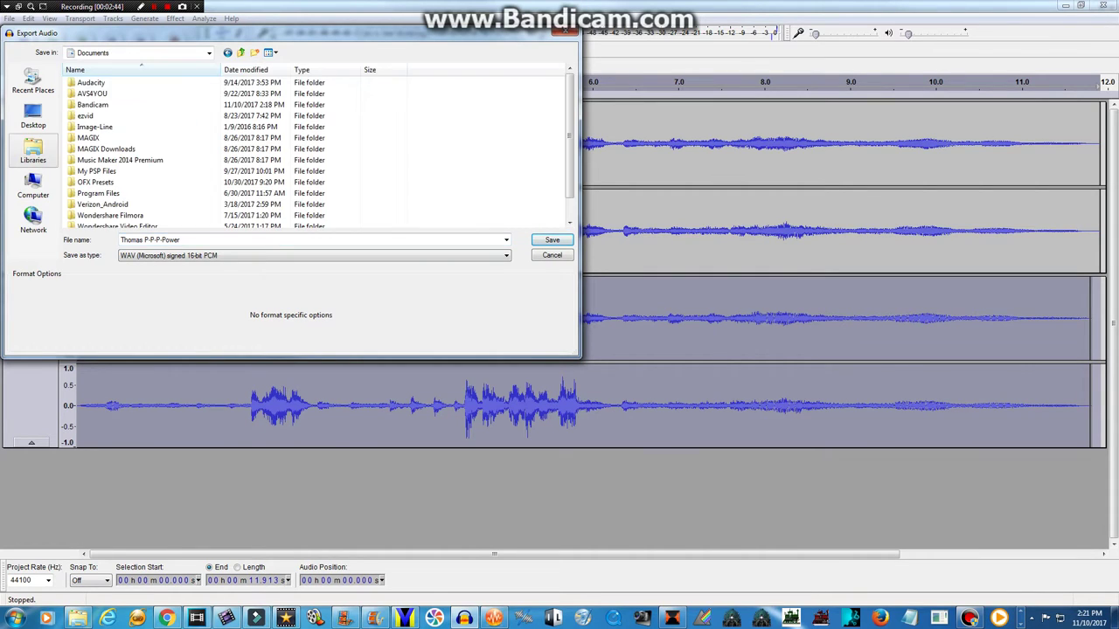
double_click(241, 77)
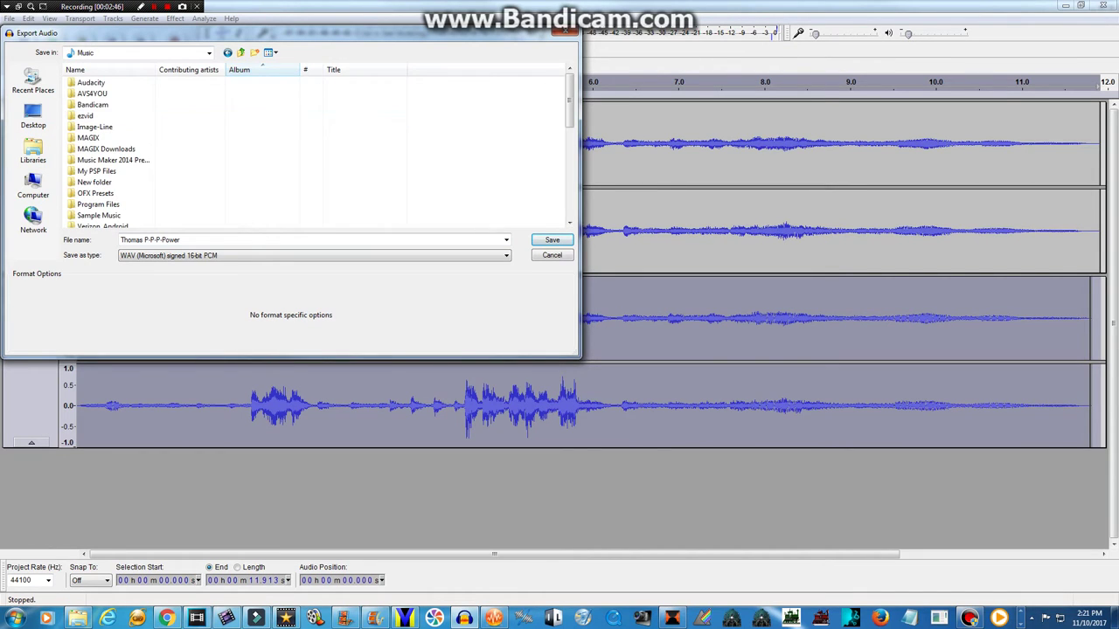
scroll(315, 149, down, 5)
scroll(315, 149, up, 5)
click(209, 239)
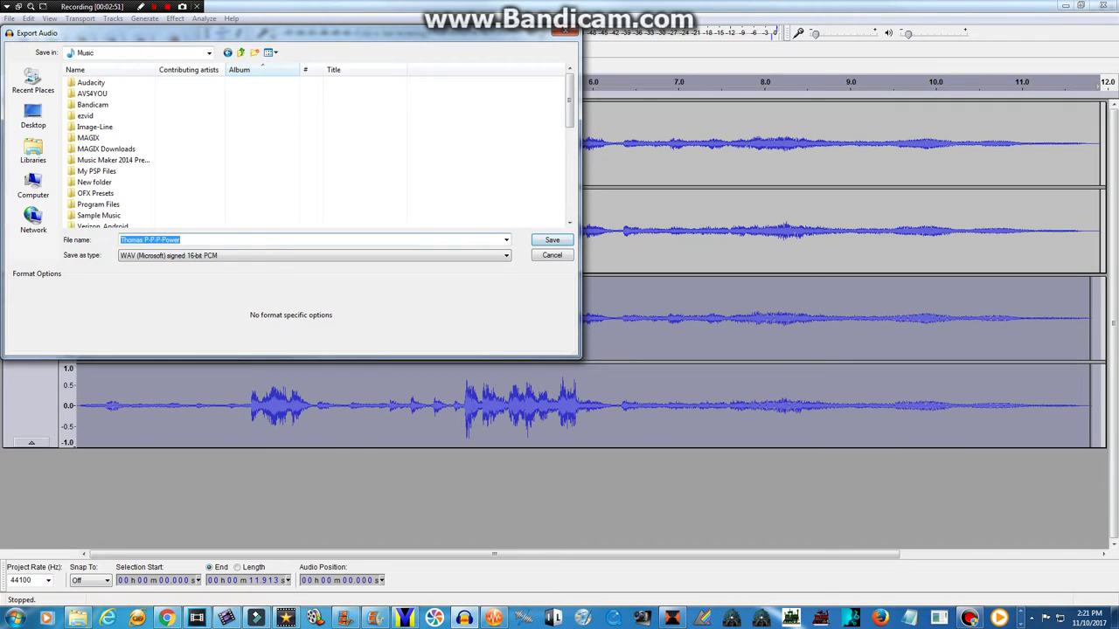
click(553, 240)
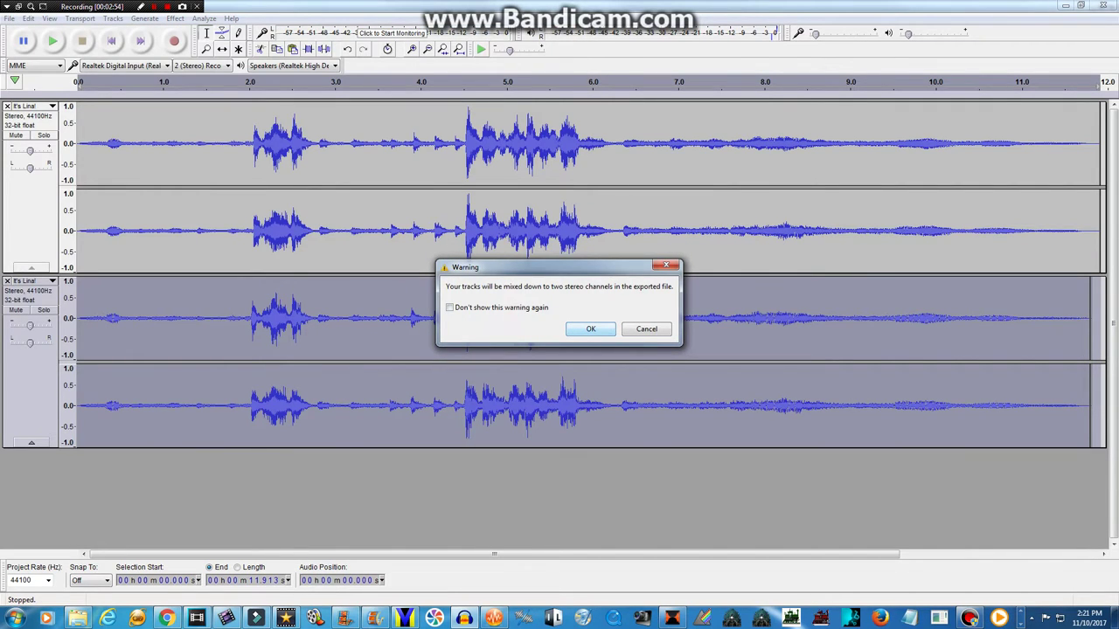
key(Return)
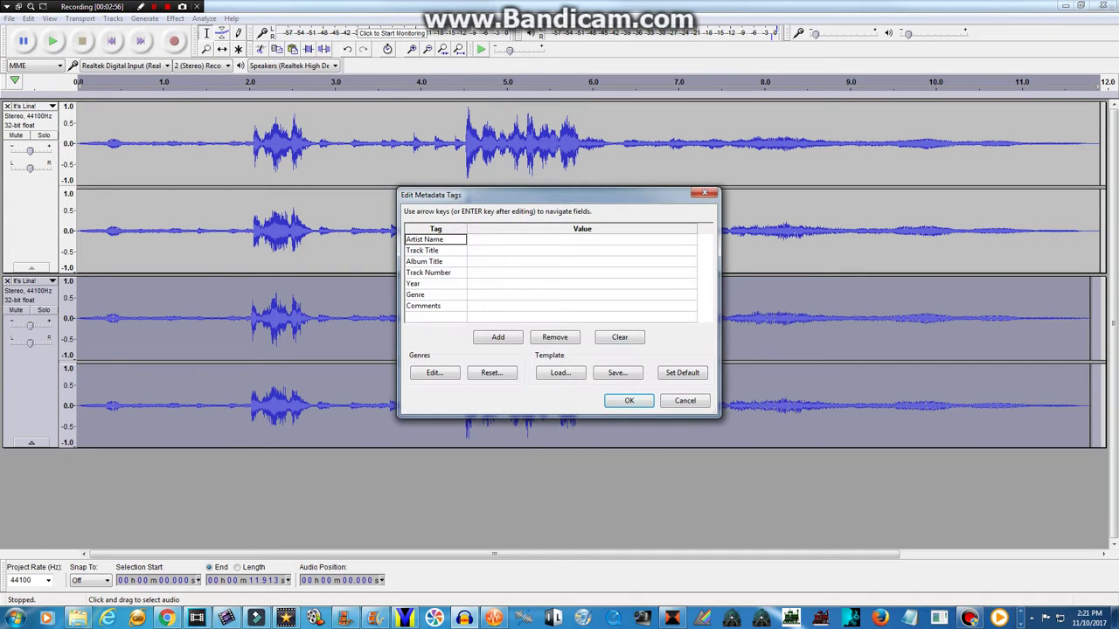
Finish the export with the Year metadata tag set to 2017 and close Audacity.
click(581, 284)
click(581, 284)
text(2017)
key(Return)
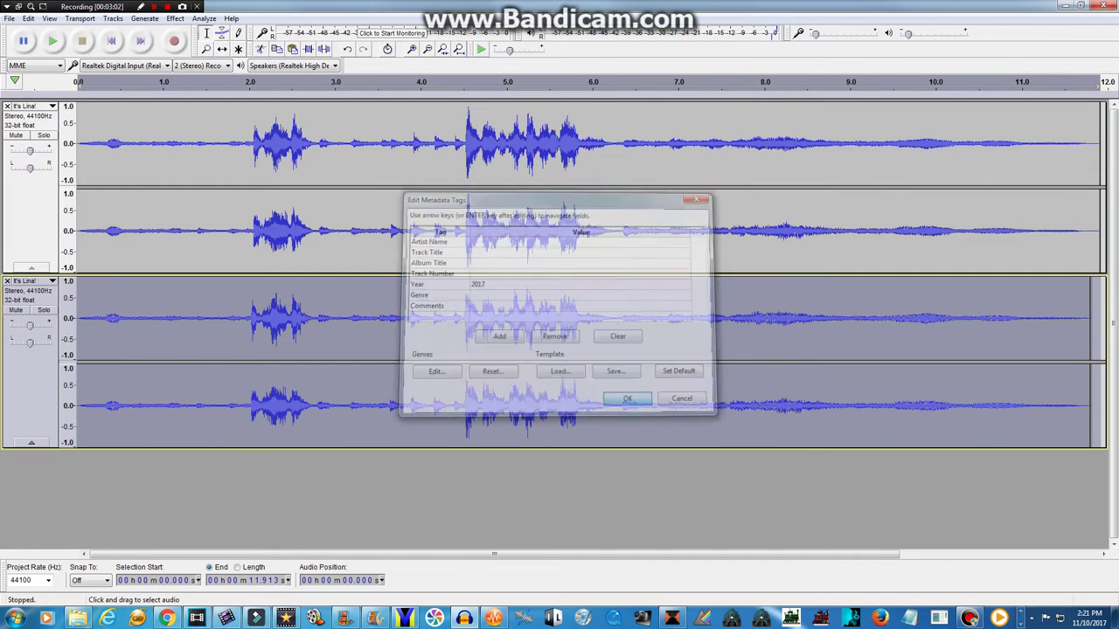
click(1103, 6)
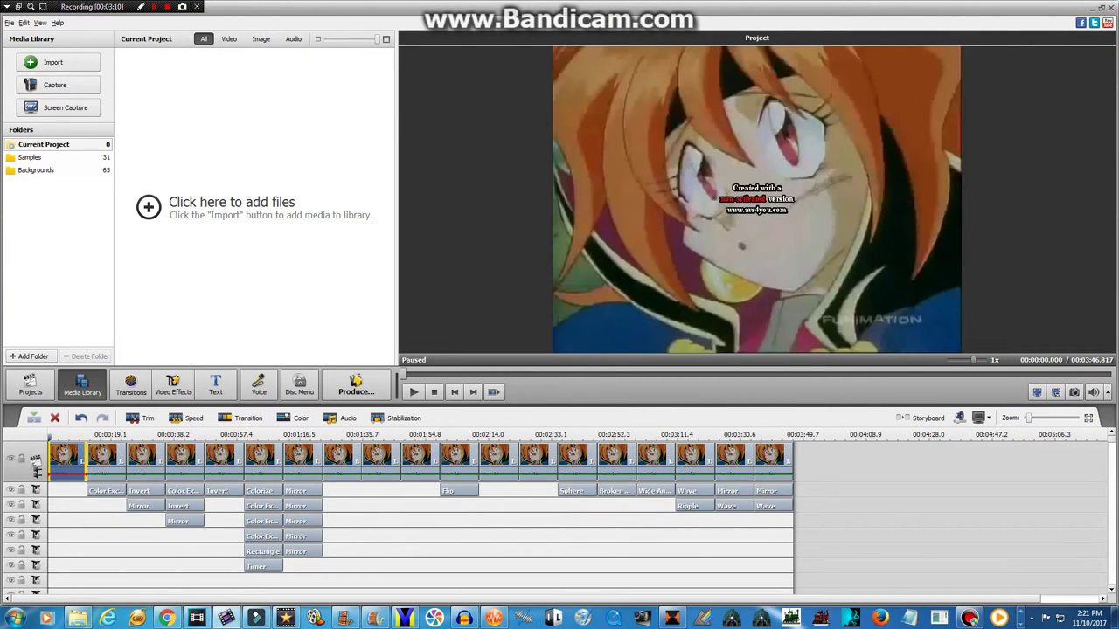
Duplicate the first It's Lina! clip on the timeline and move the copy to the end of the sequence.
right_click(62, 460)
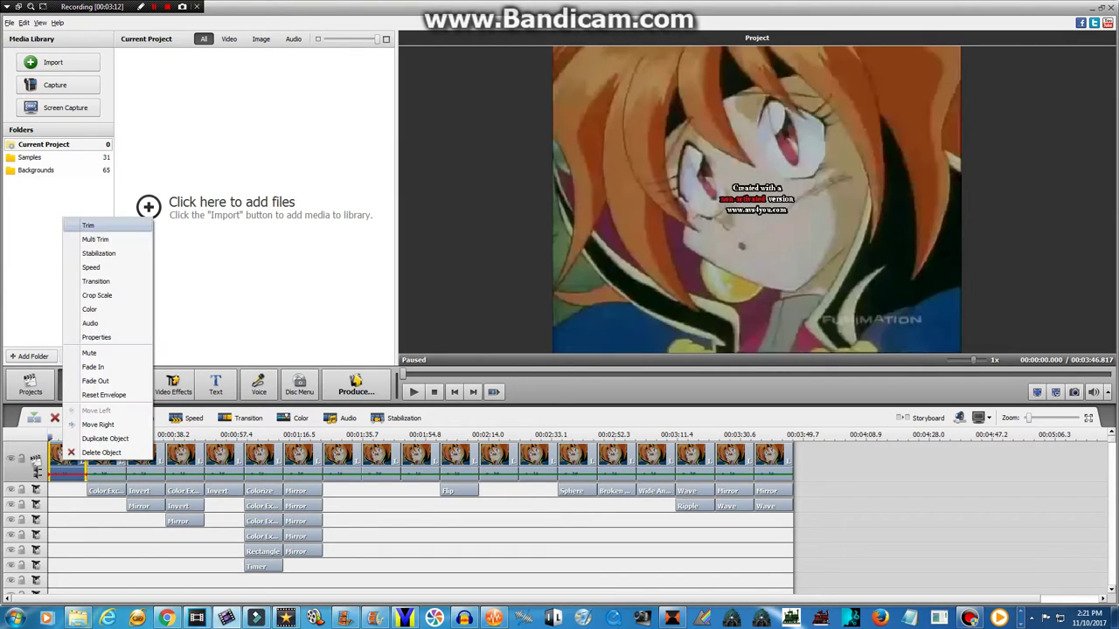
click(98, 439)
drag(104, 454, 962, 445)
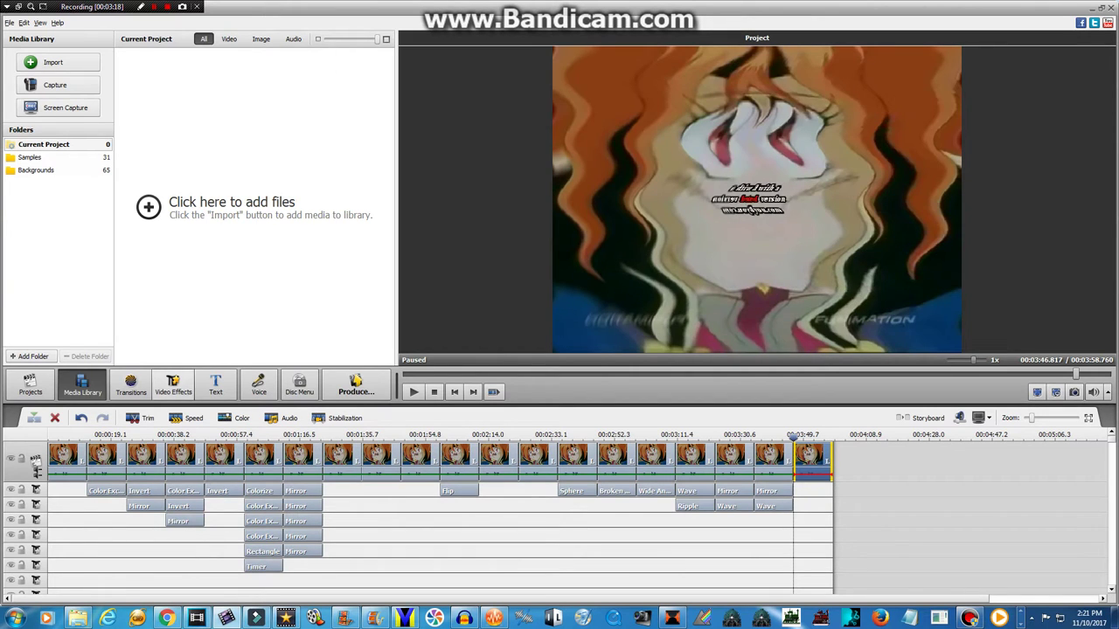
Add the Invert video effect to the last clip and shorten it to end with that clip.
click(173, 385)
click(27, 81)
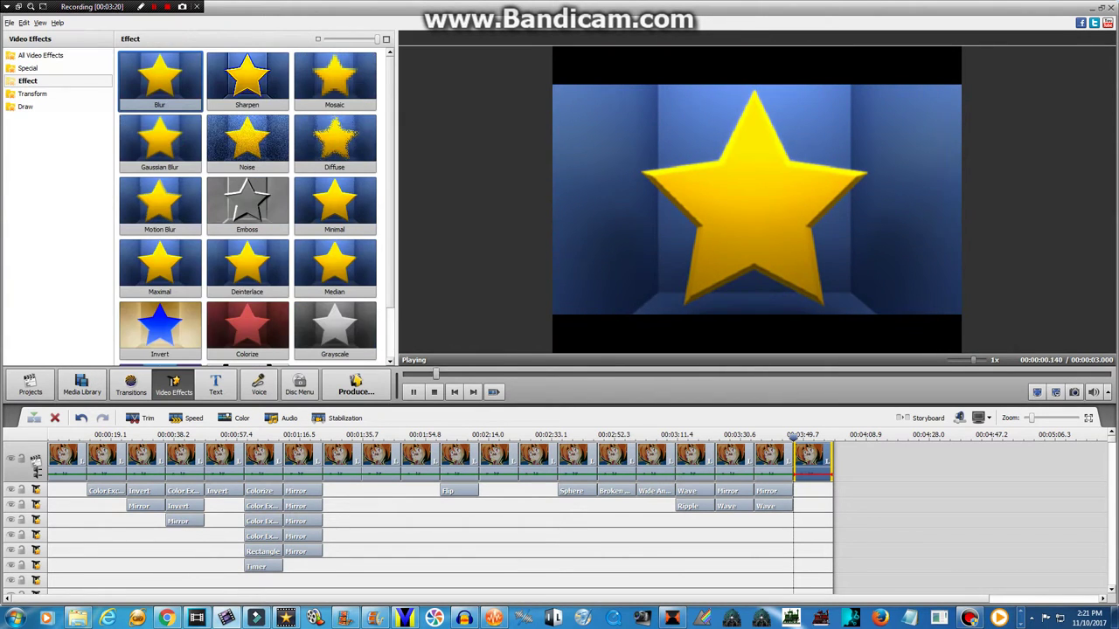
drag(160, 330, 849, 522)
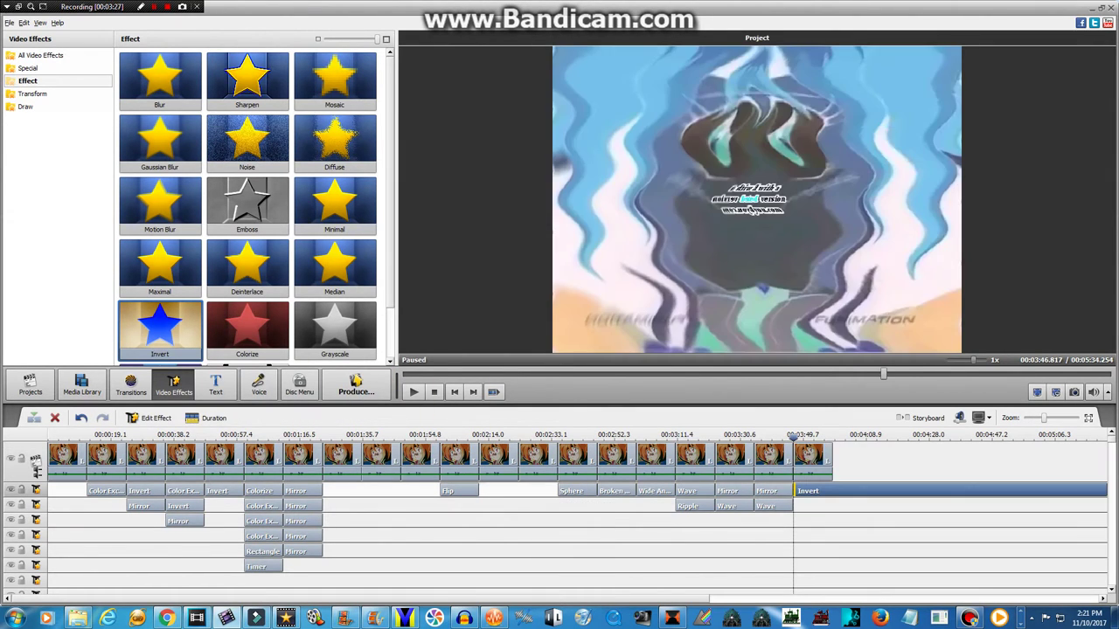
drag(1043, 418, 1076, 418)
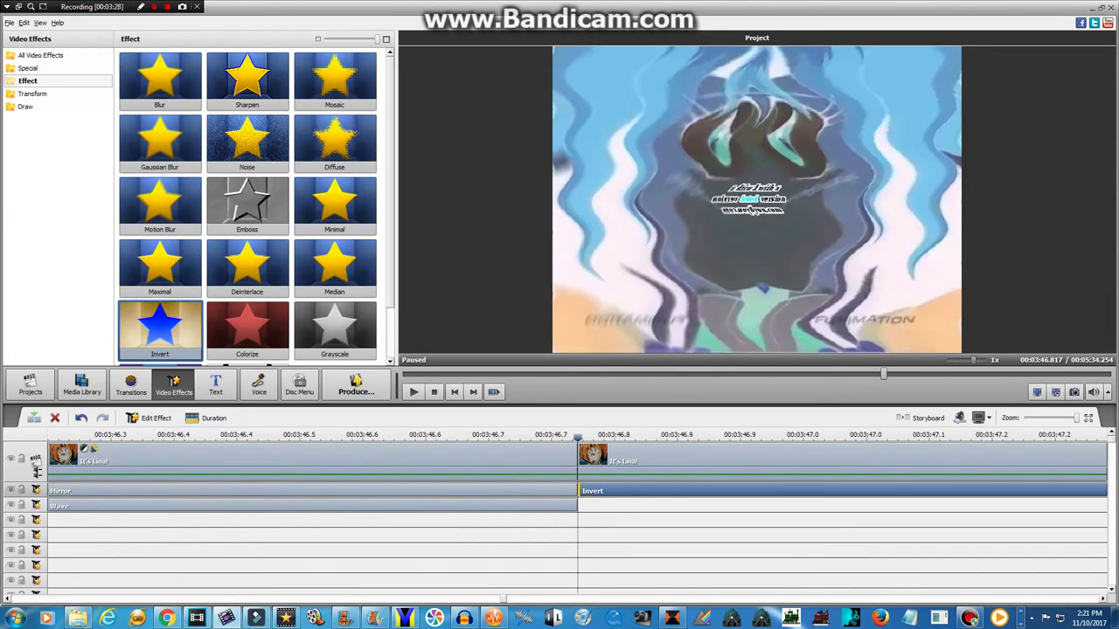
scroll(736, 495, down, 5)
drag(751, 492, 552, 492)
Add a Colorize effect below Invert on the last clip with Red 0, Green 255 and Blue 255.
drag(247, 327, 559, 507)
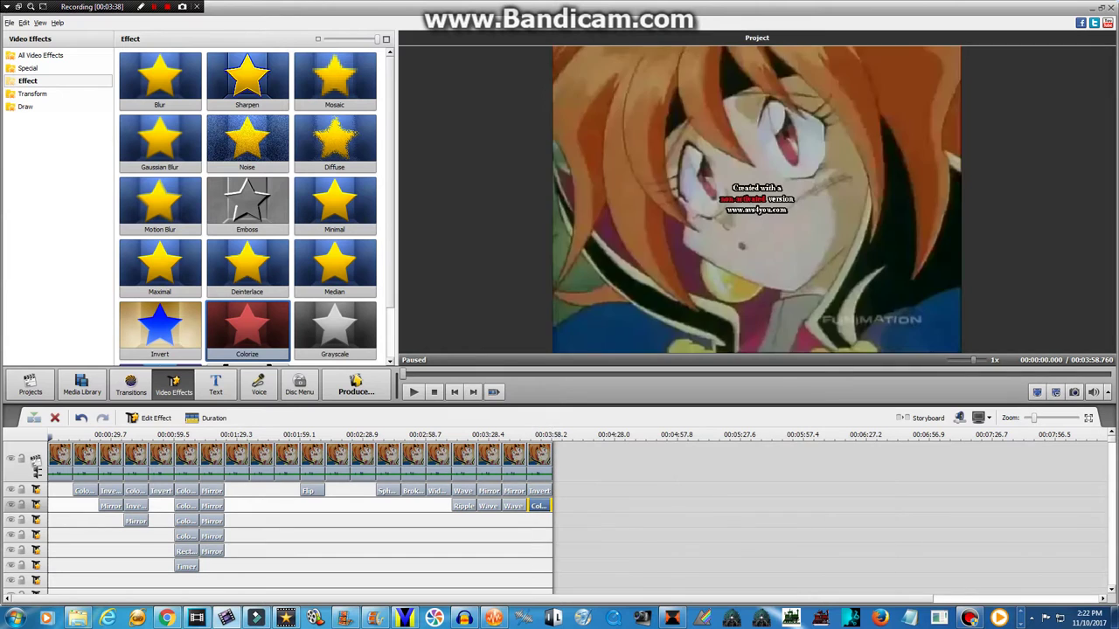
right_click(544, 507)
click(583, 516)
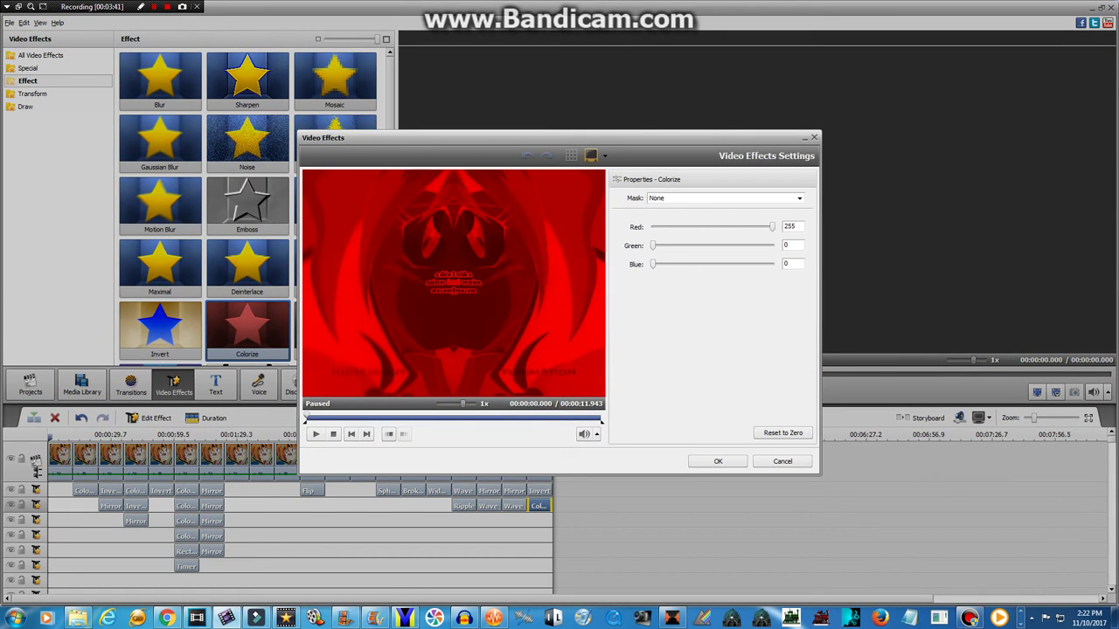
click(428, 418)
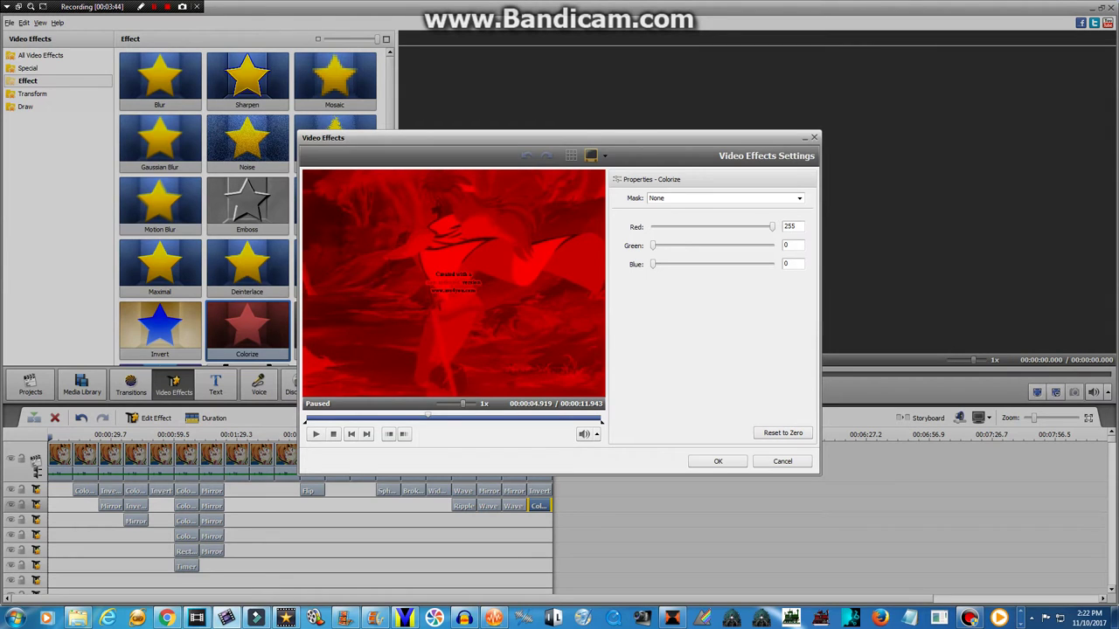
mouse_move(652, 246)
mouse_down()
mouse_move(772, 245)
mouse_move(652, 246)
mouse_up()
drag(771, 227, 652, 228)
key(Tab)
key(Tab)
key(End)
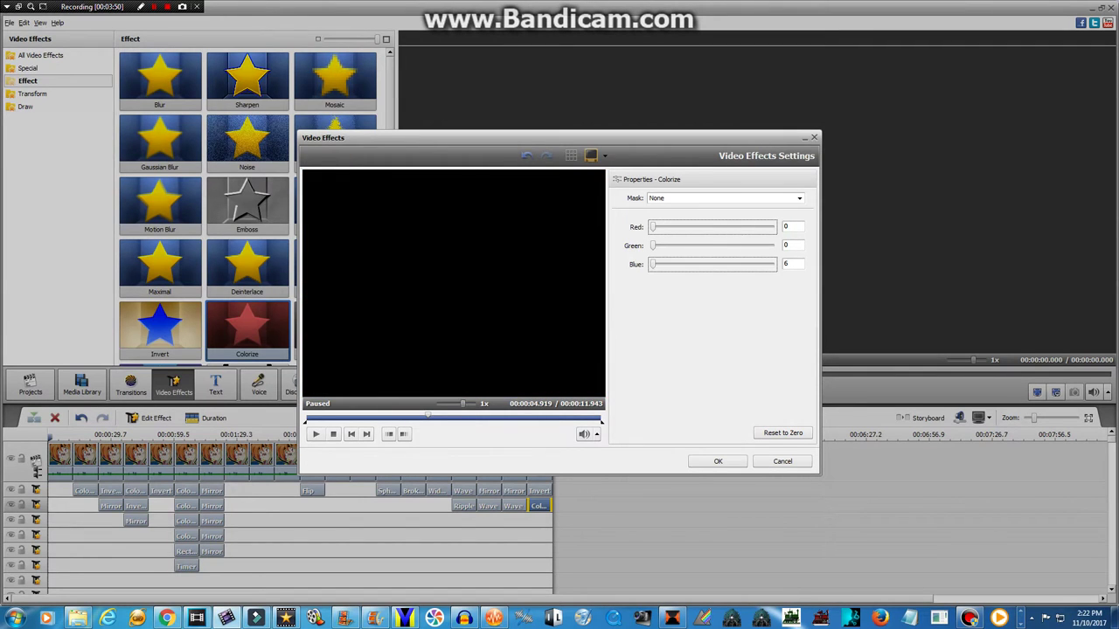
key(shift+Tab)
key(End)
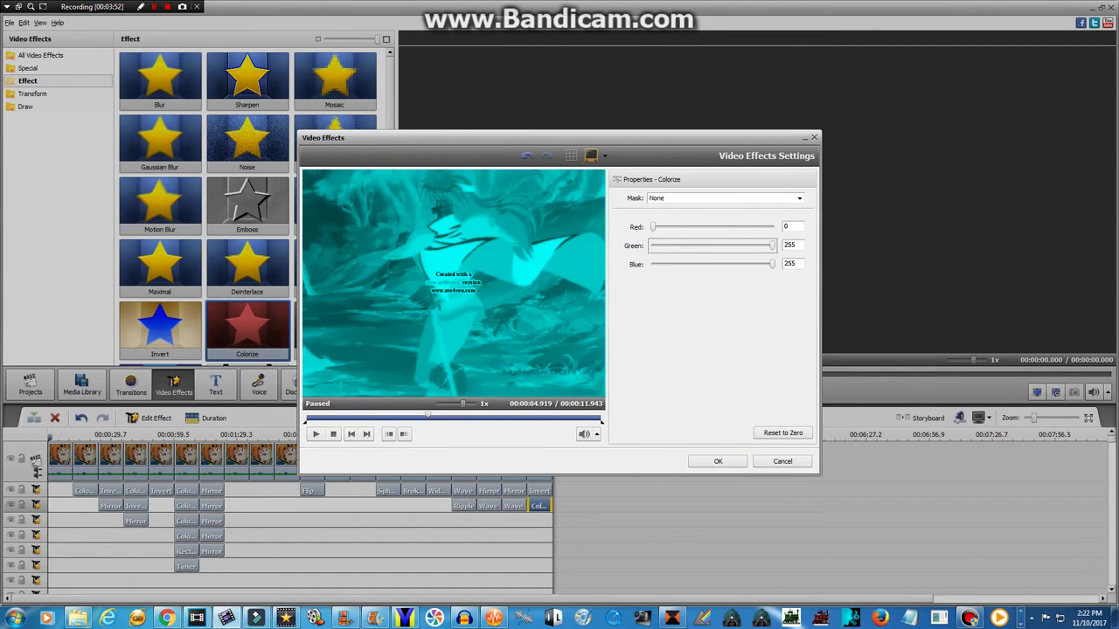
click(166, 618)
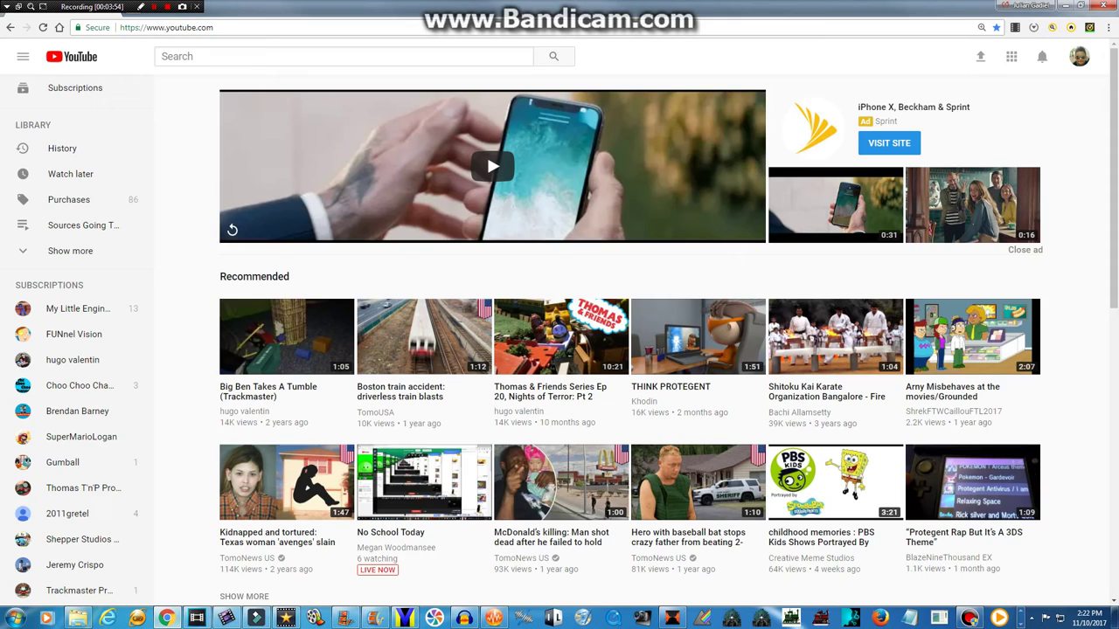
click(344, 56)
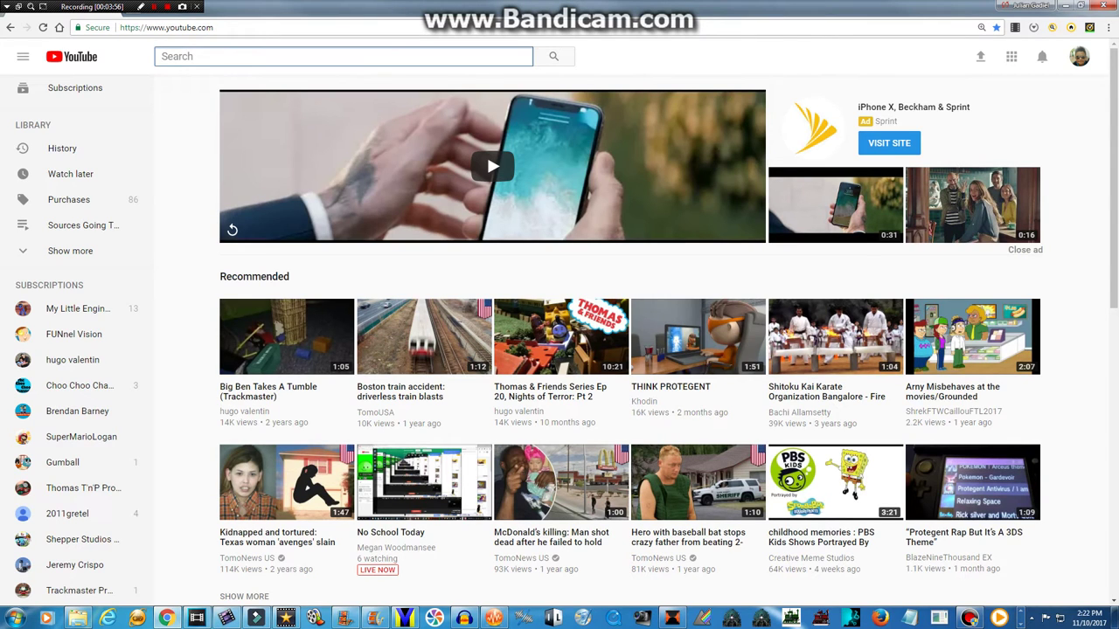
Switch to Vegas Pro and locate Klasky Csupo Robot Logo.mp4 in the Downloads folder.
click(197, 618)
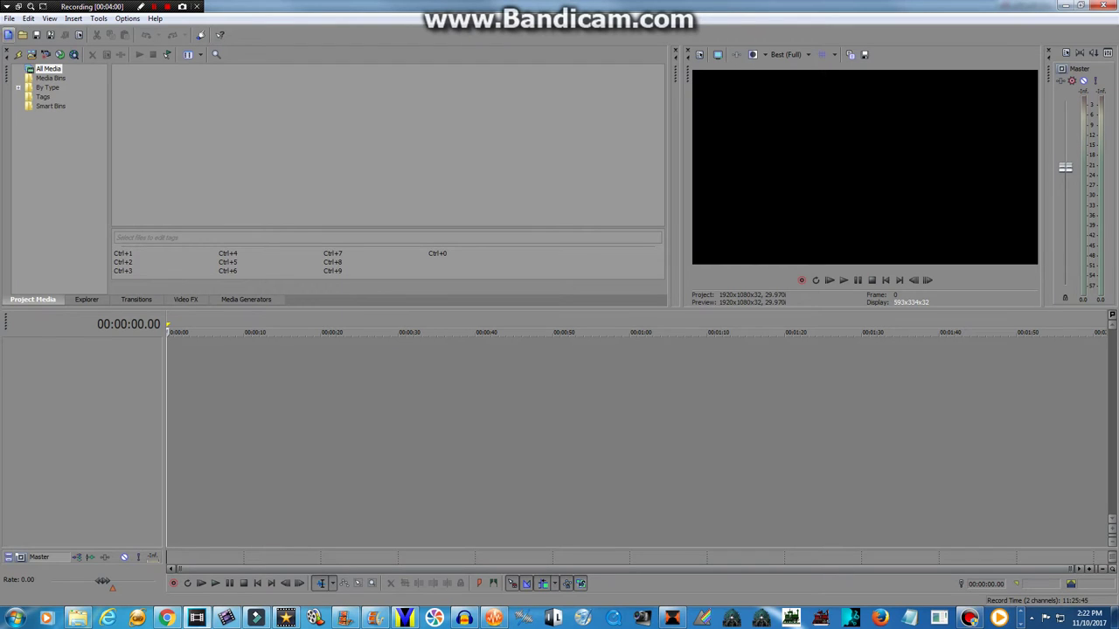
click(86, 300)
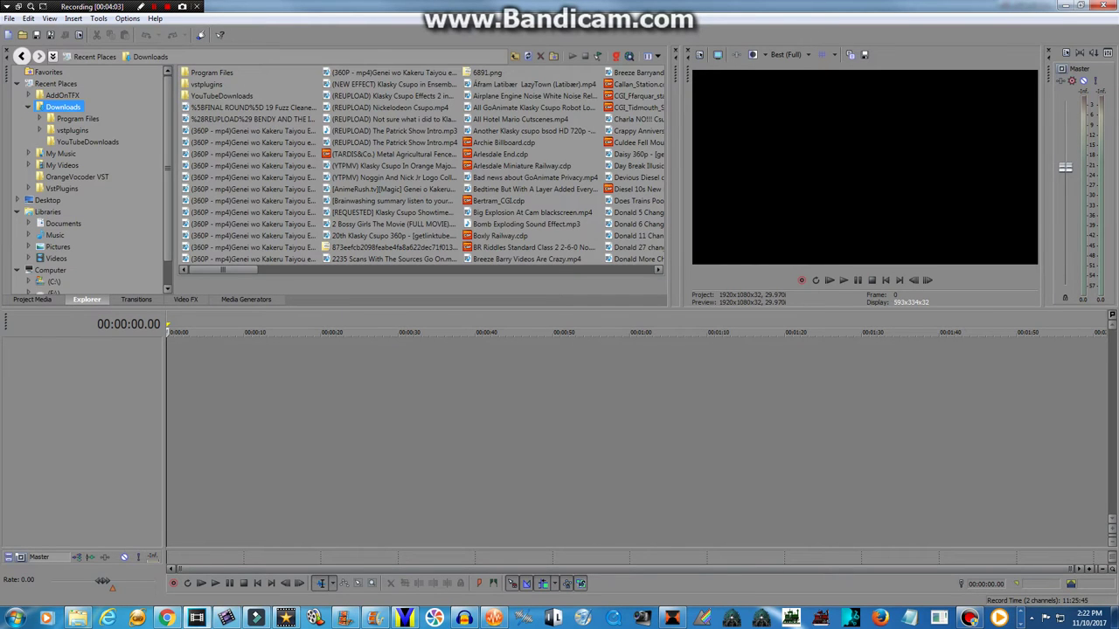
drag(222, 269, 355, 270)
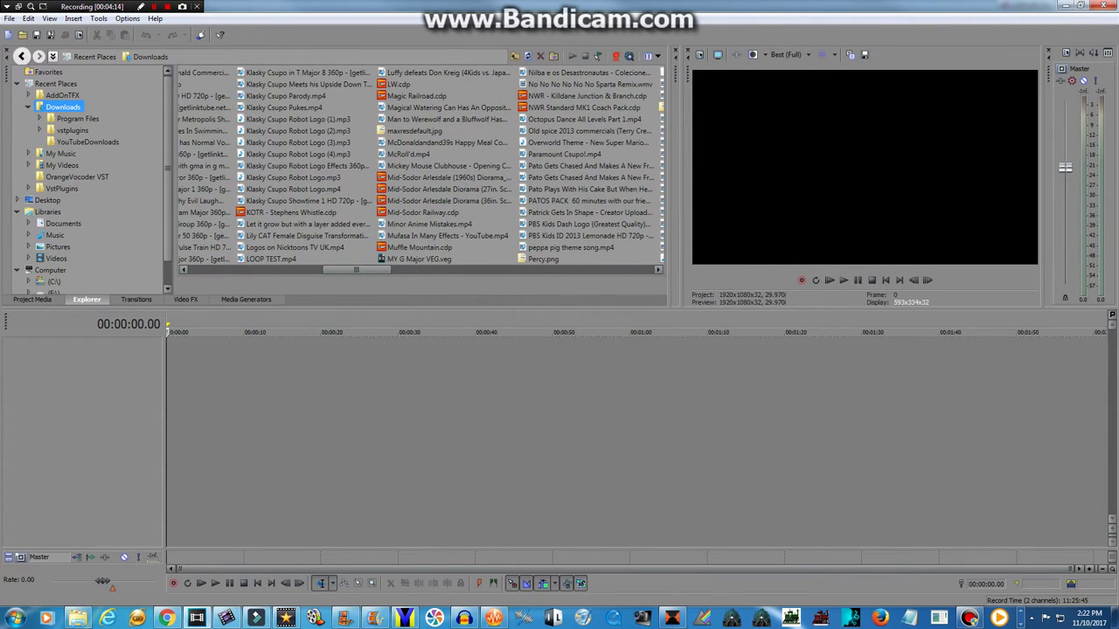
click(293, 189)
click(306, 201)
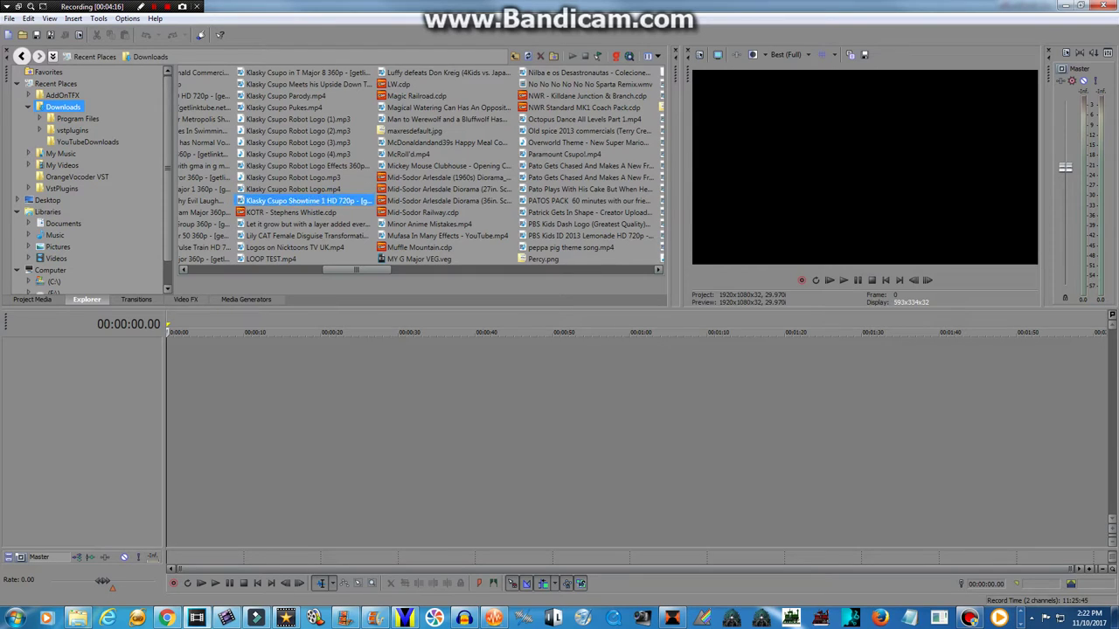
click(294, 188)
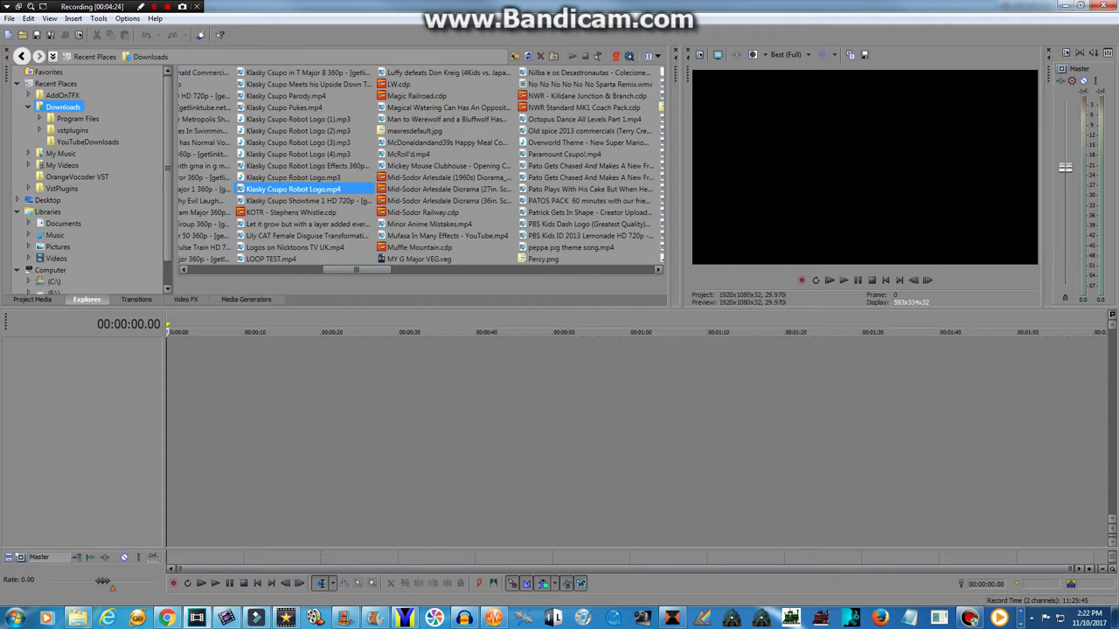
Try to open Klasky Csupo Robot Logo.mp4 from the Downloads folder as a project file.
click(9, 18)
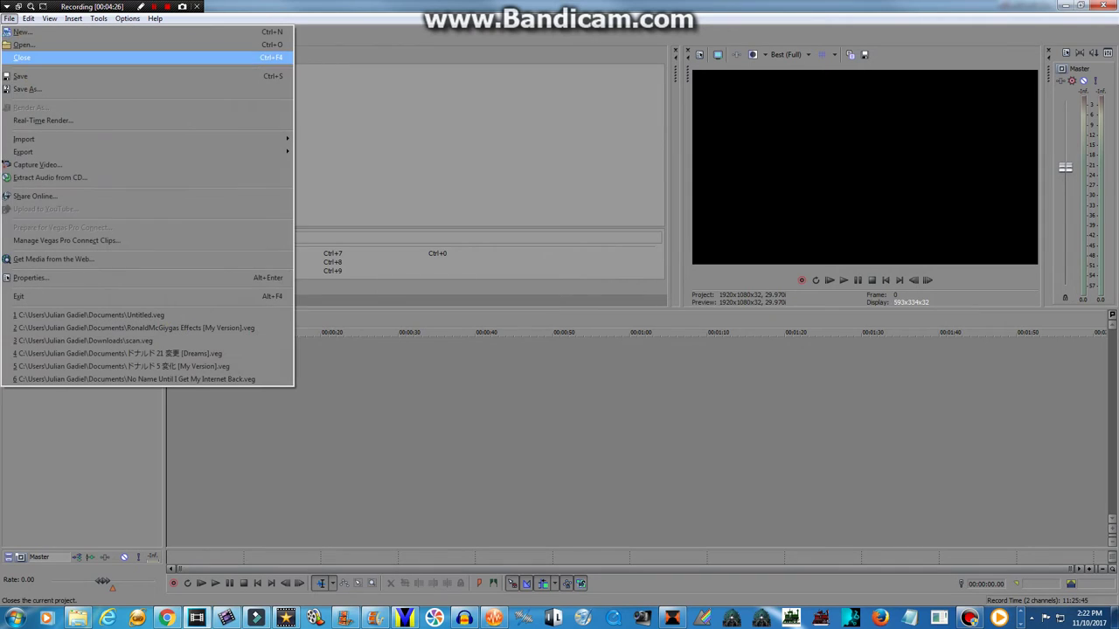
click(22, 45)
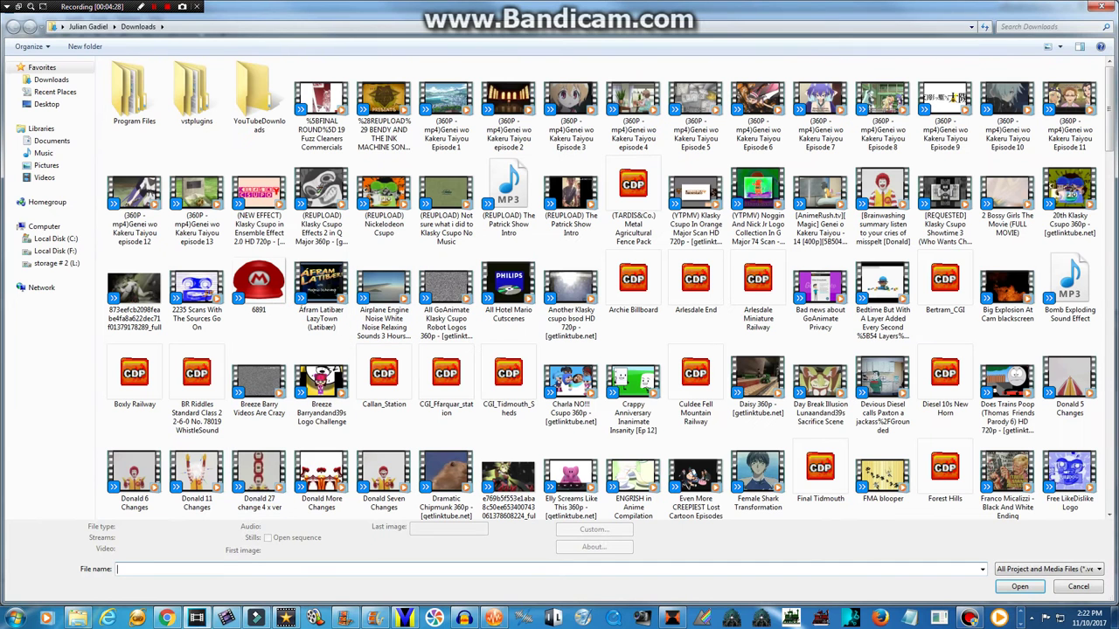
text(kl)
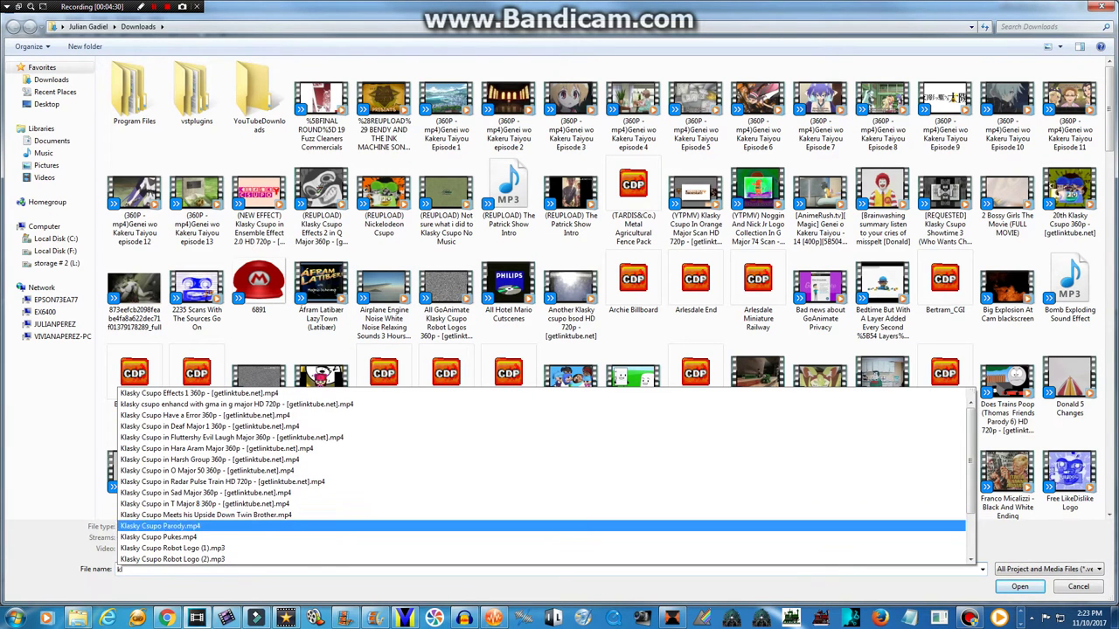
scroll(542, 525, down, 2)
key(Down)
key(Down)
key(Down)
key(Down)
key(Down)
key(Down)
key(Down)
key(Down)
key(Return)
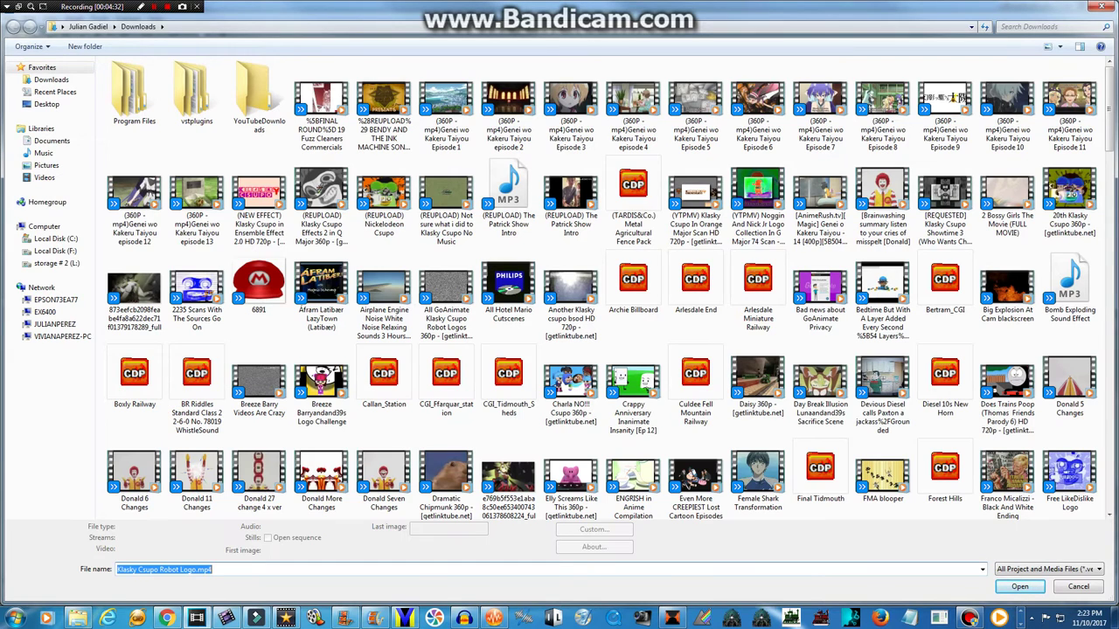
key(Return)
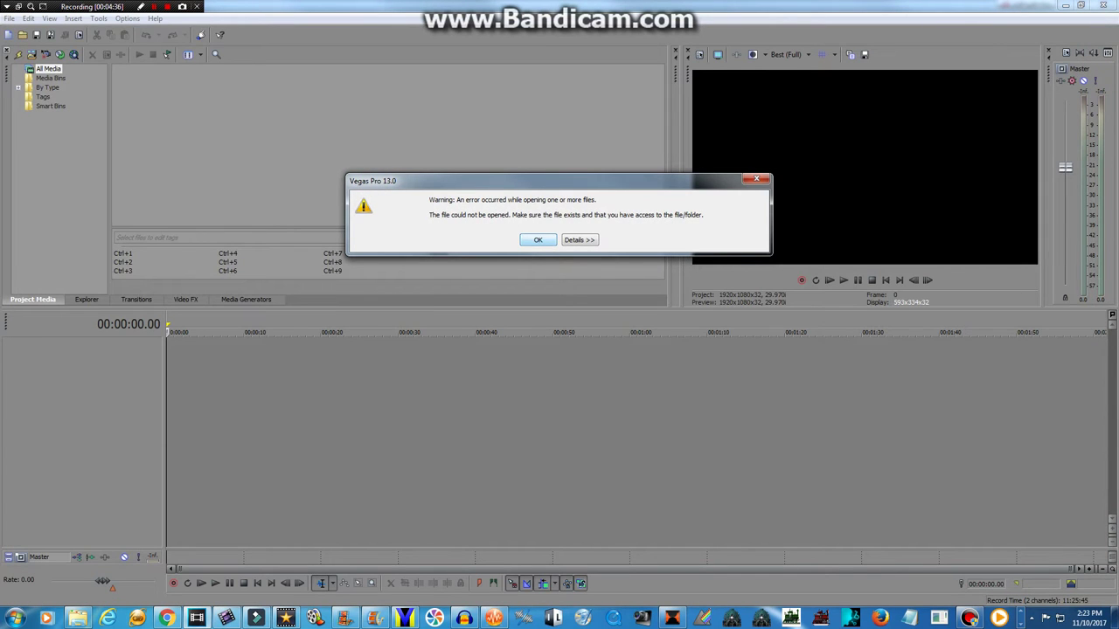
key(Return)
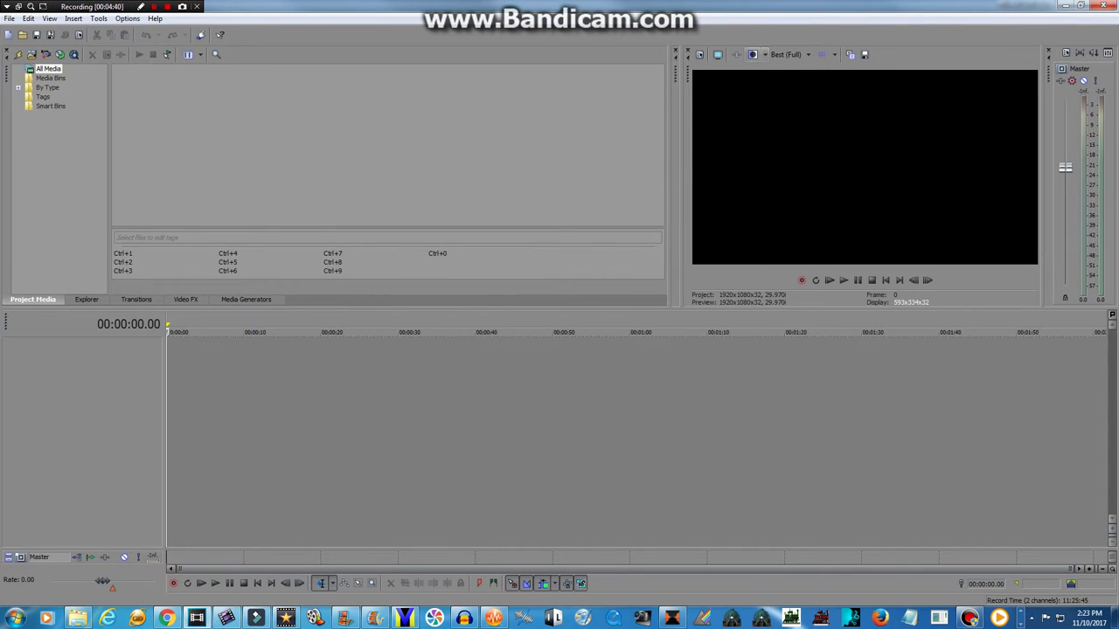
Switch back to the Half Done.vep project in AVS Video Editor.
key(alt+Tab)
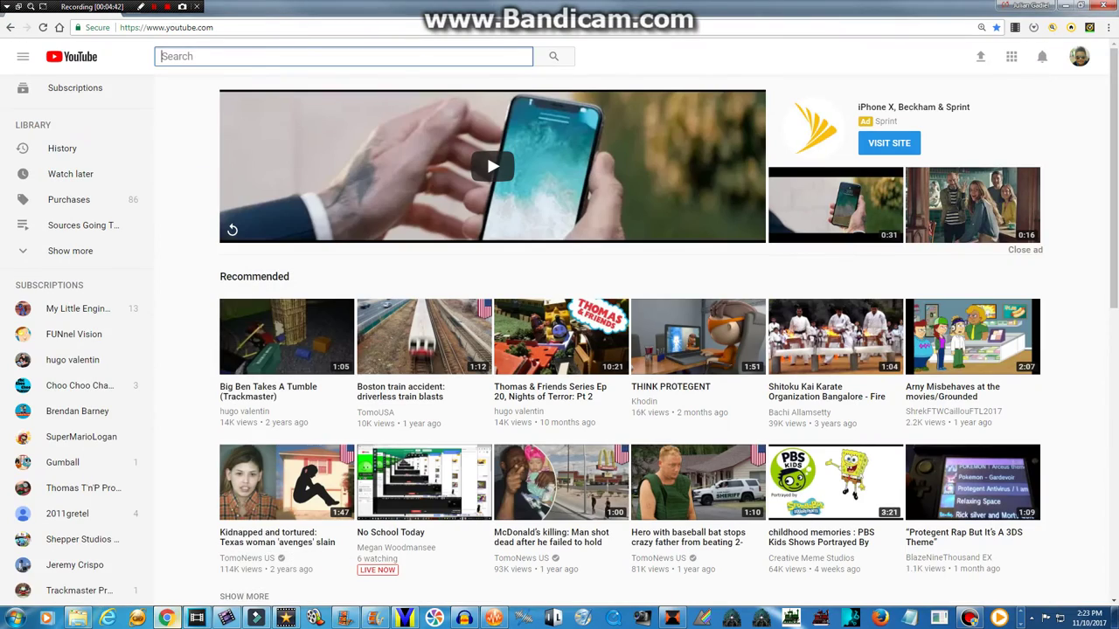
key(alt+Tab)
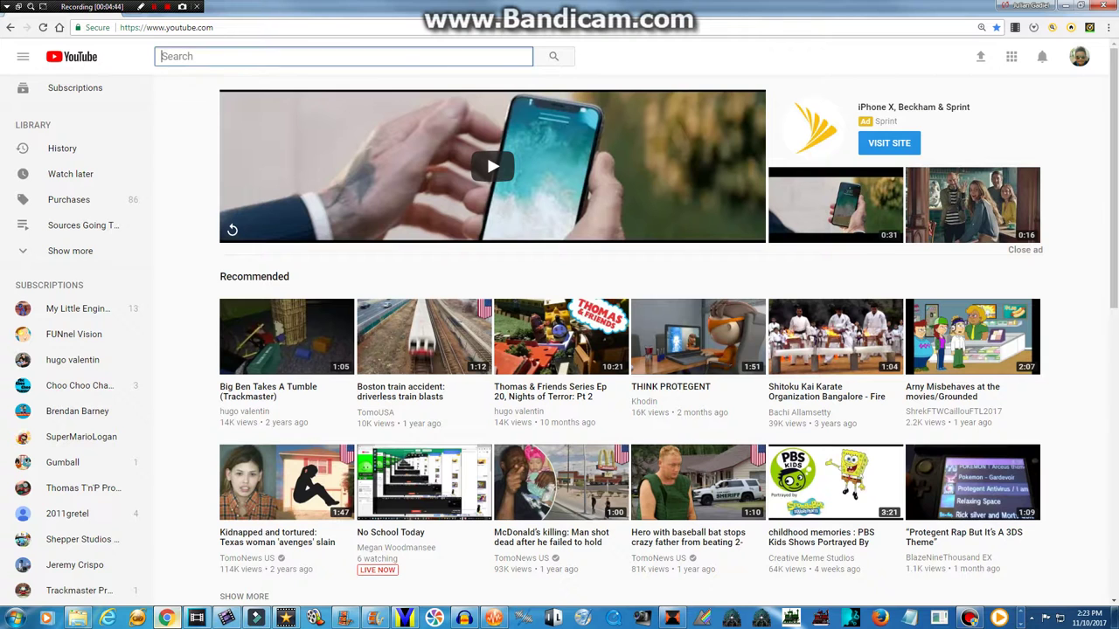
click(166, 618)
mouse_move(226, 617)
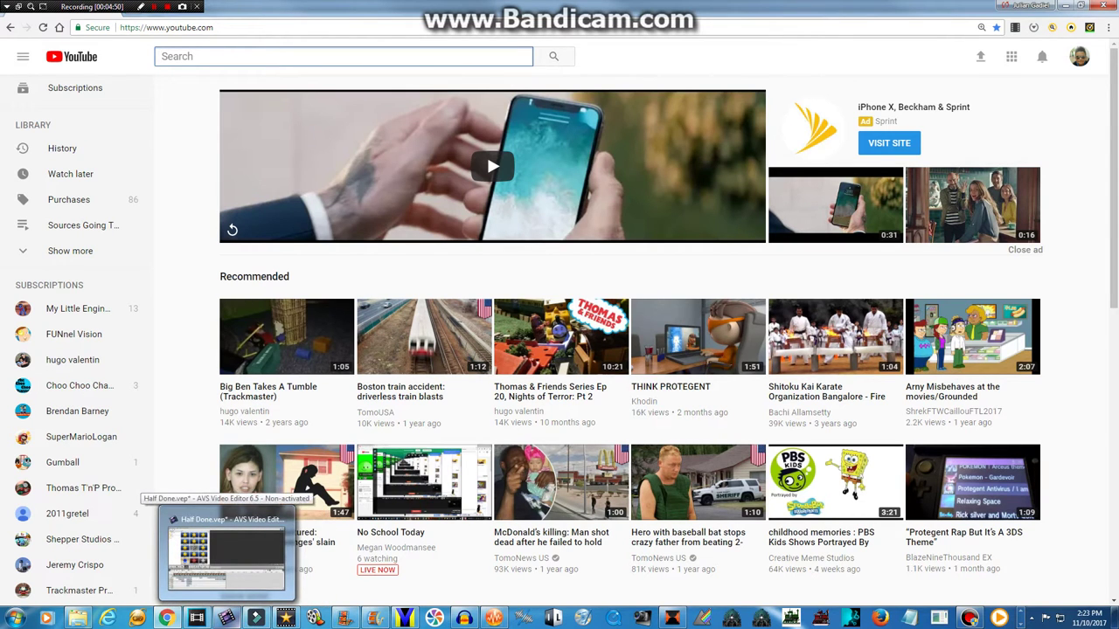
click(226, 551)
click(718, 462)
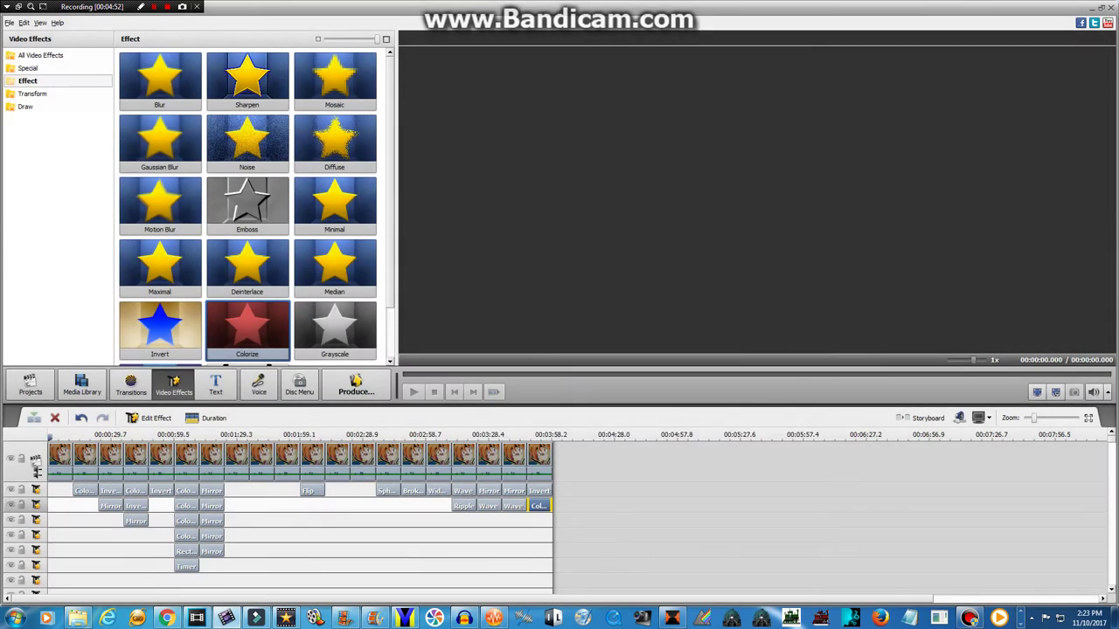
Add the Special effect Color Exchange below Colorize on the last clip and shorten it to end with that clip.
click(33, 93)
click(40, 55)
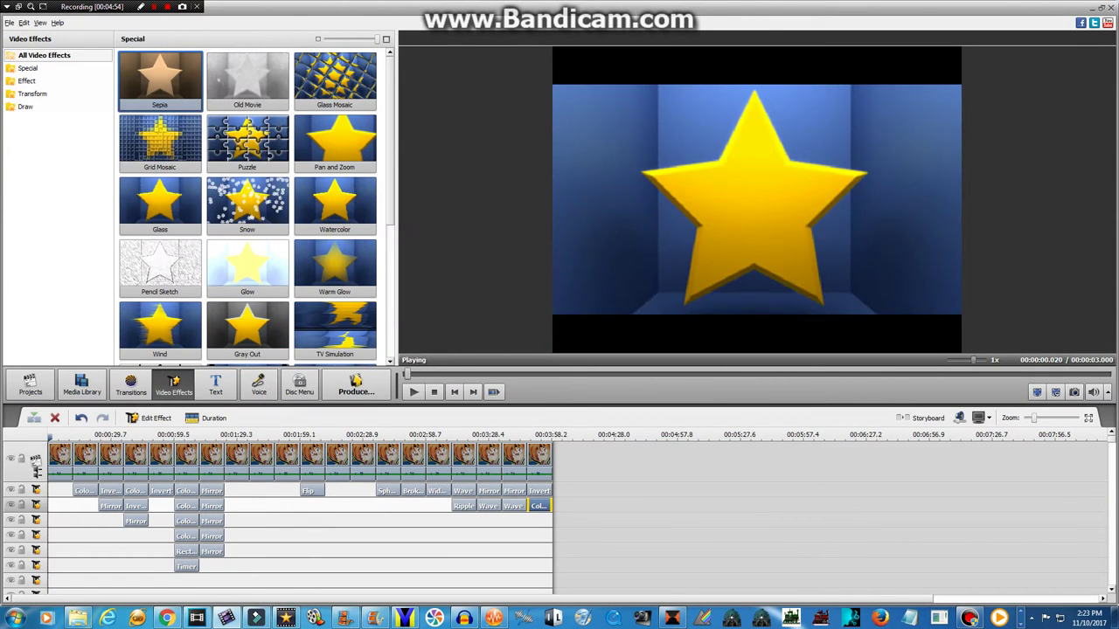
click(28, 69)
scroll(247, 206, down, 3)
scroll(248, 206, down, 3)
drag(248, 267, 585, 558)
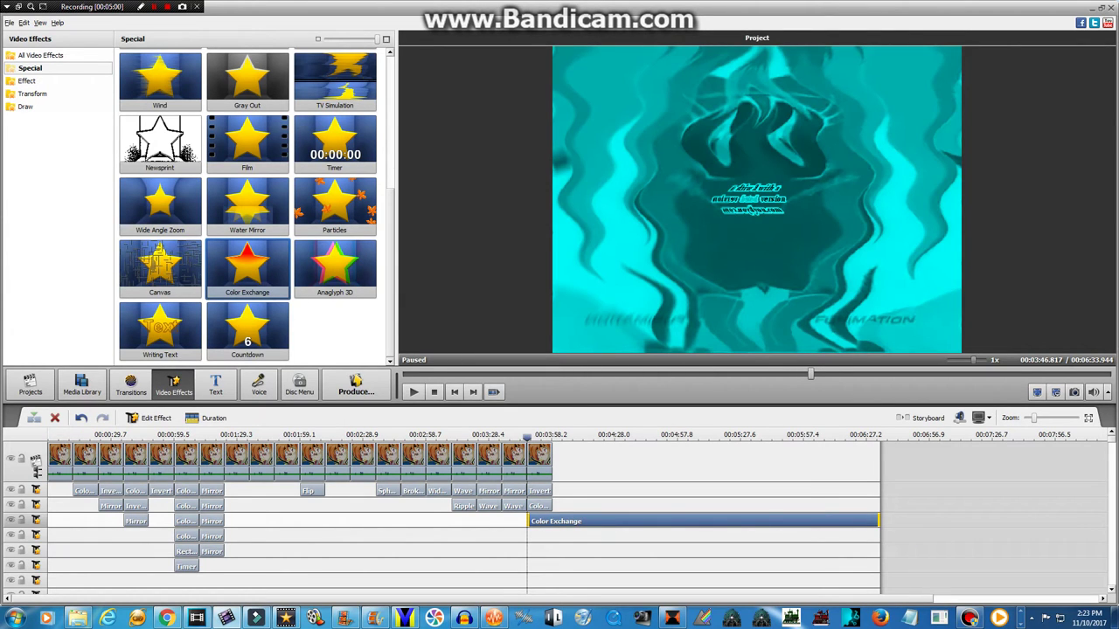
drag(878, 521, 552, 522)
right_click(545, 522)
right_click(551, 524)
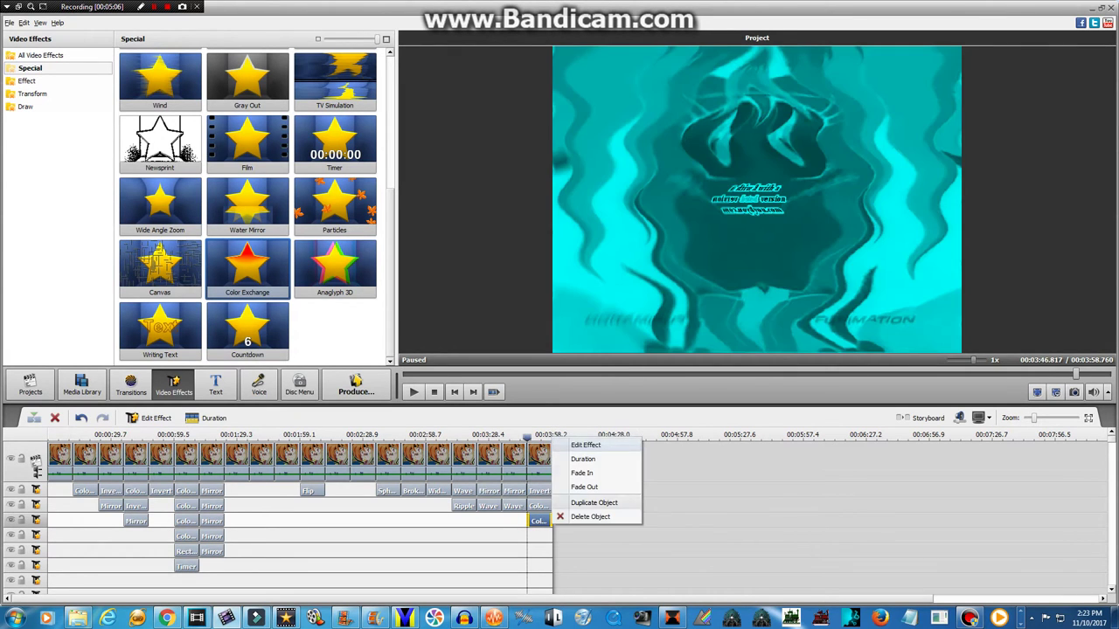
click(584, 445)
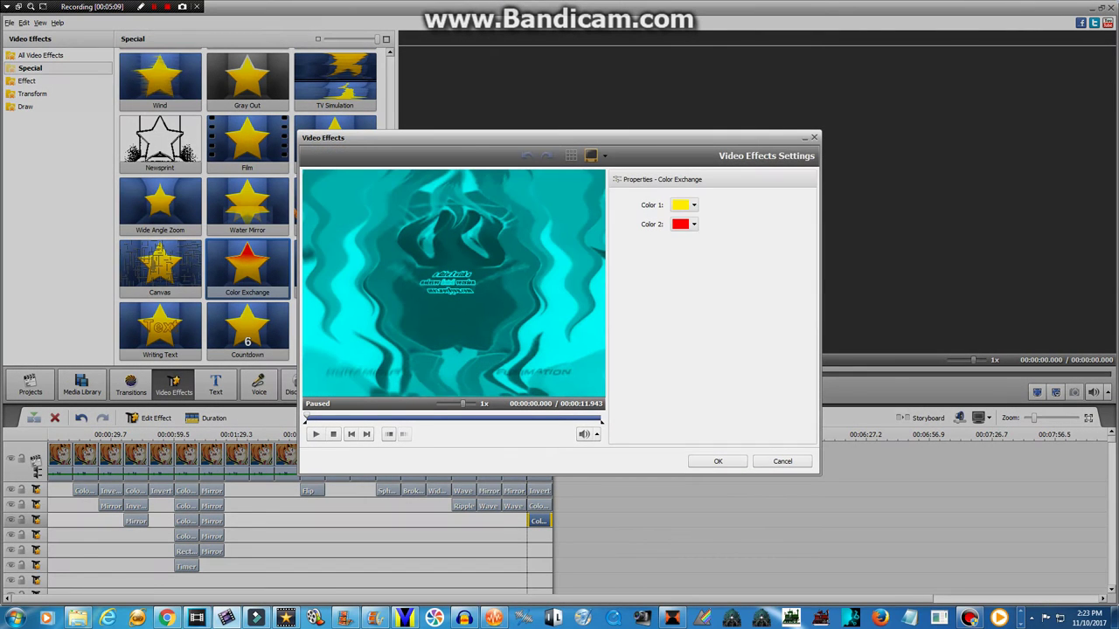
click(693, 224)
click(768, 293)
click(682, 205)
click(687, 206)
click(693, 206)
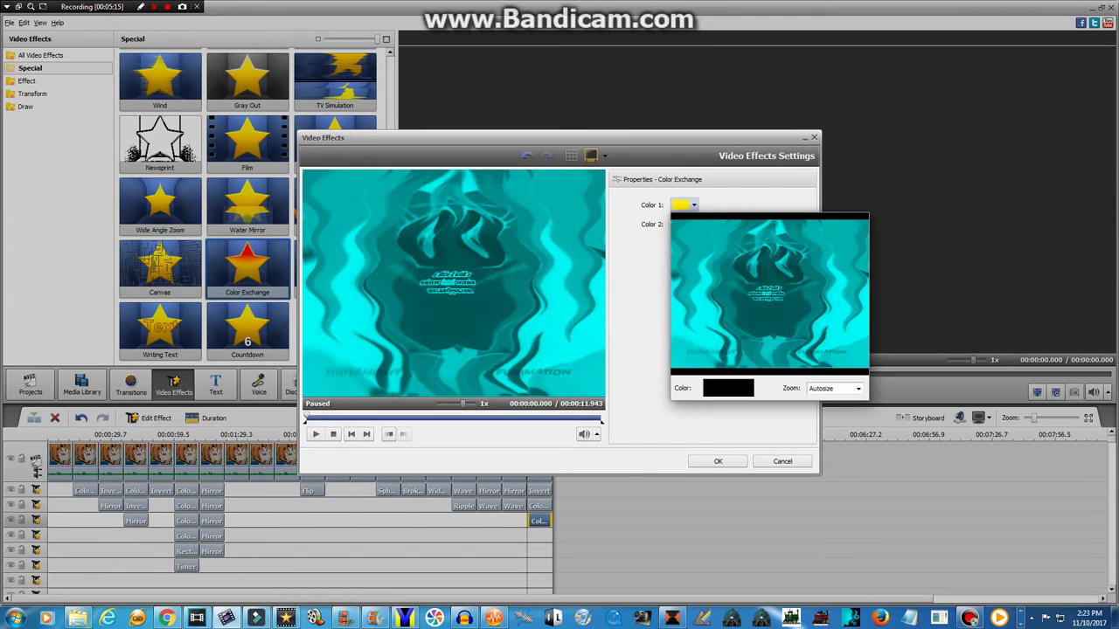
click(742, 284)
click(693, 224)
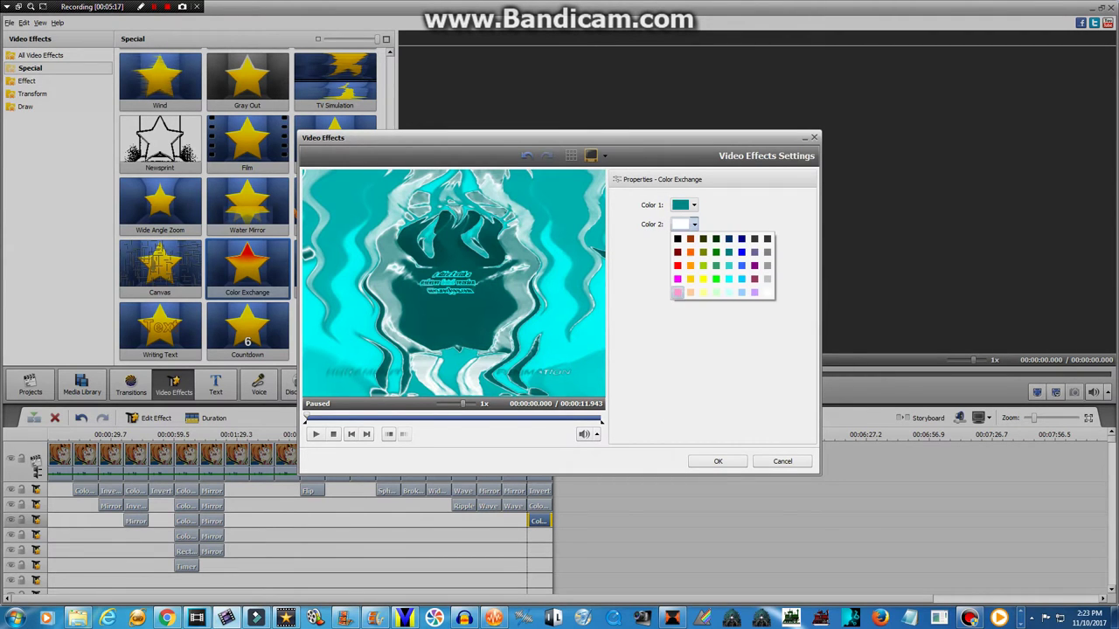
click(678, 260)
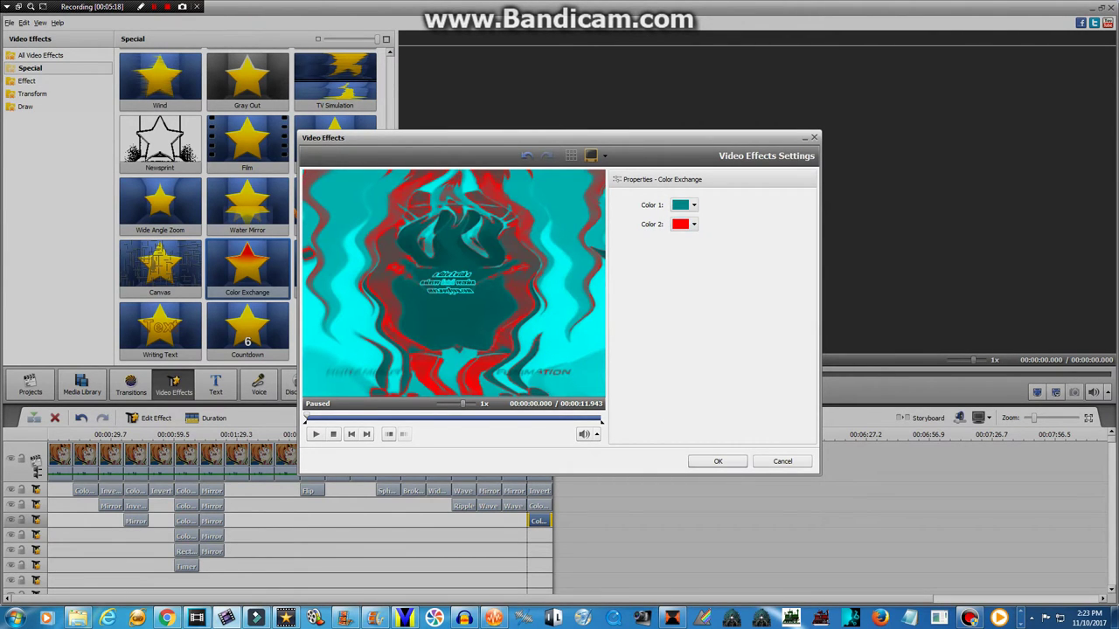
drag(307, 416, 345, 416)
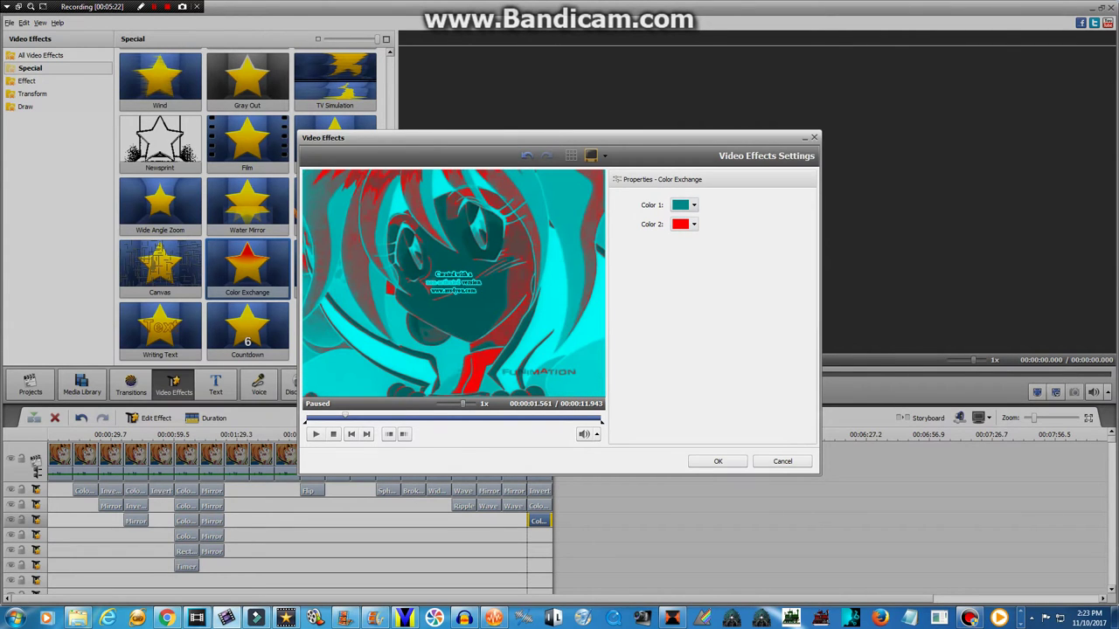
click(680, 224)
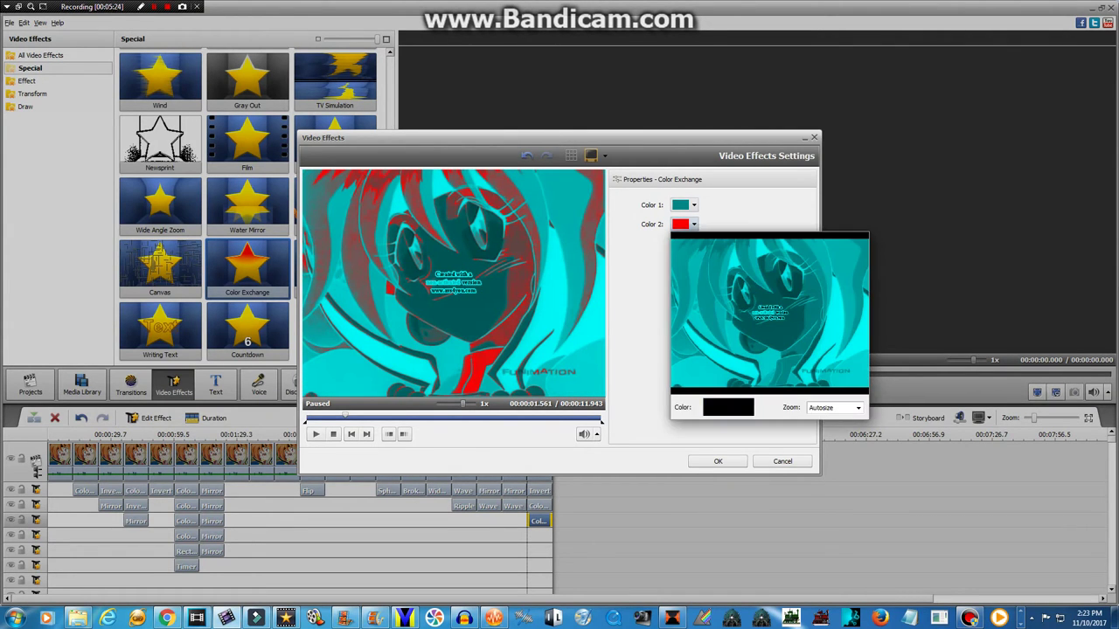
click(681, 204)
click(741, 246)
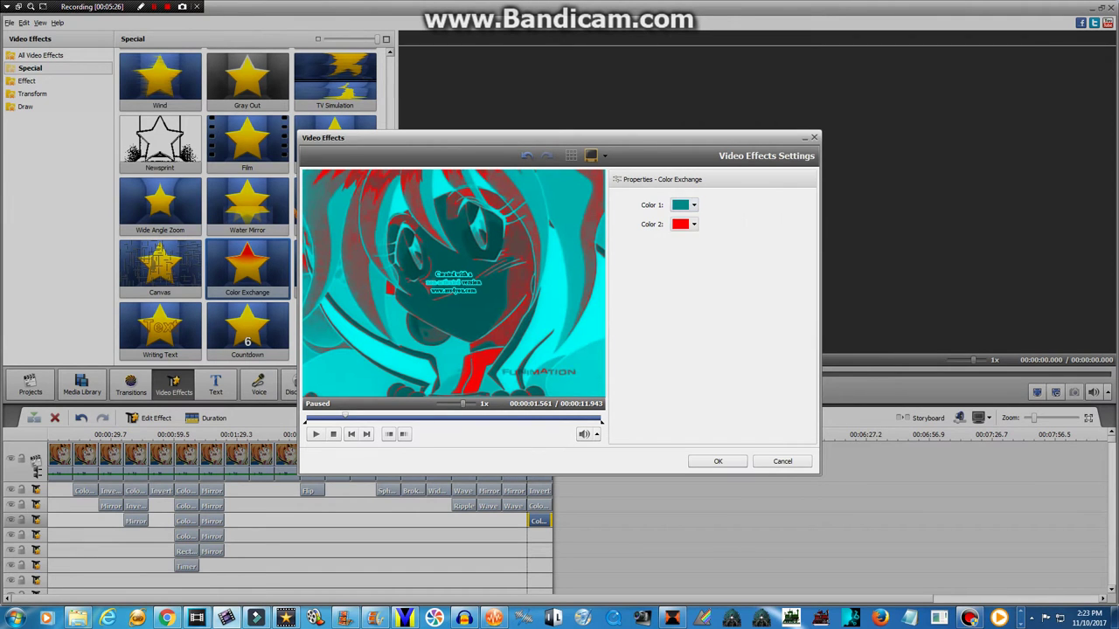
click(783, 461)
Delete the Invert effect from the last clip and move Colorize and Color Exchange up one effect line each.
right_click(542, 491)
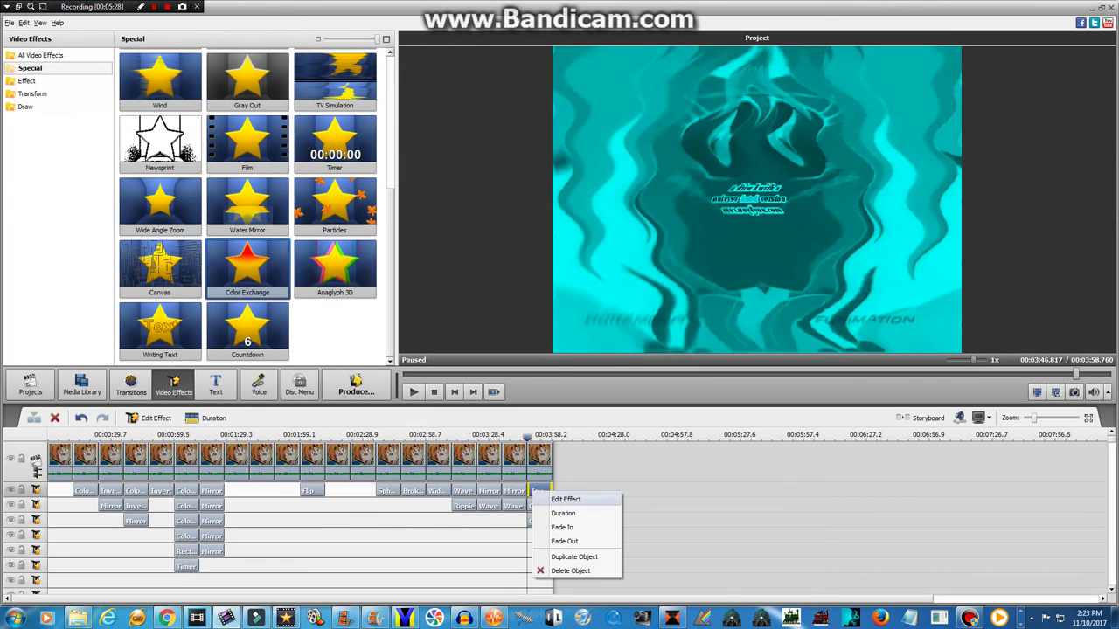
click(570, 571)
mouse_move(539, 506)
mouse_down()
mouse_move(540, 492)
mouse_move(539, 506)
mouse_up()
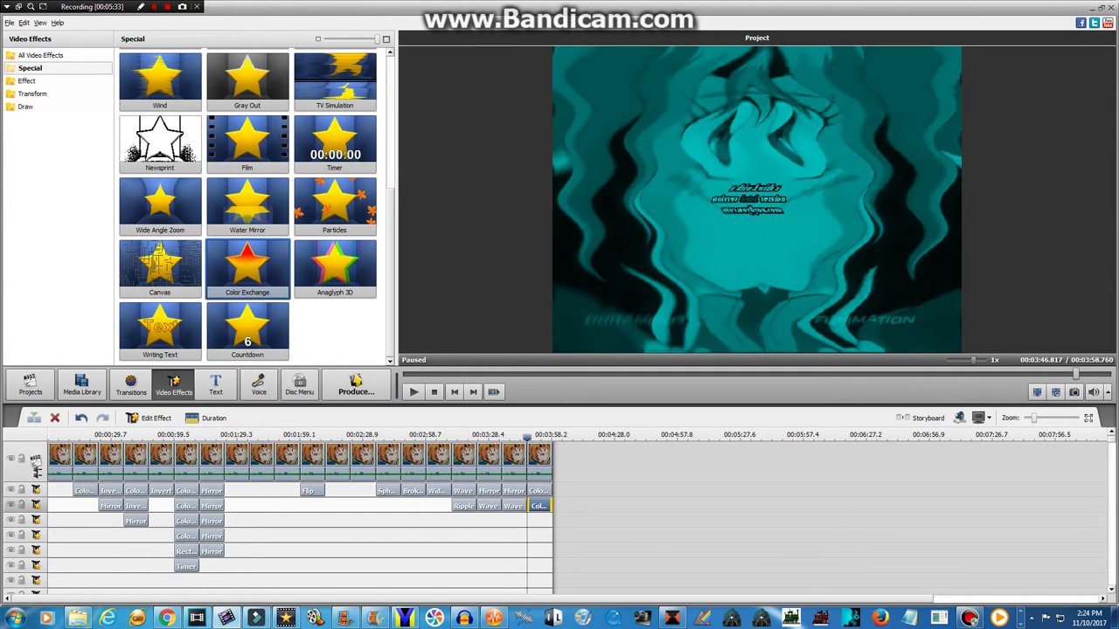
Open the last clip's Color Exchange settings and sample a light teal from the character's face in the preview as Color 1.
click(540, 506)
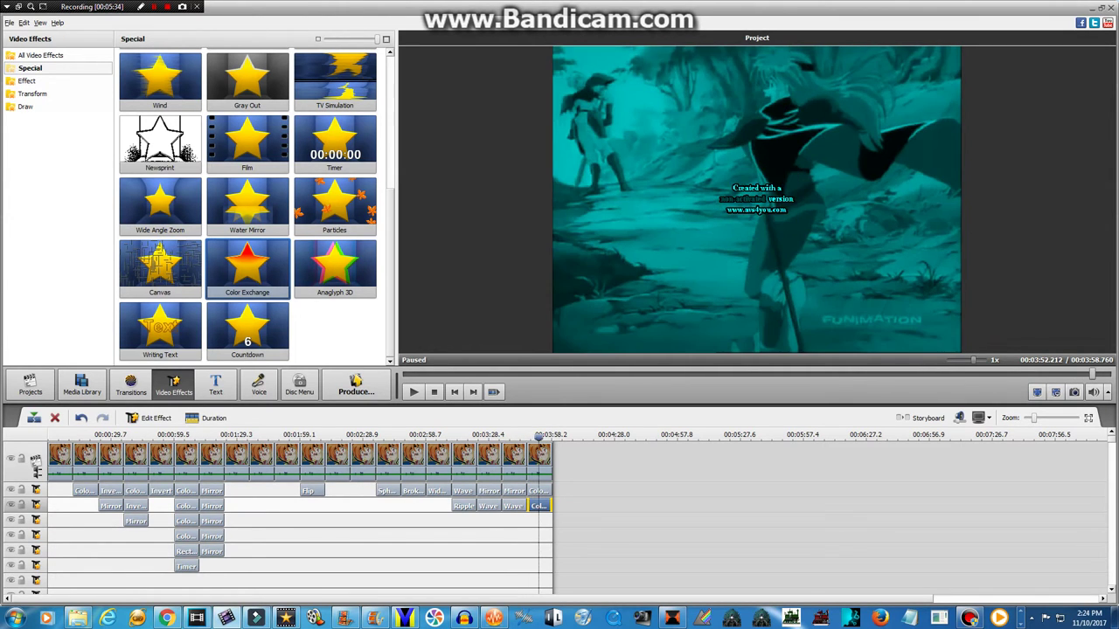
right_click(548, 510)
click(582, 518)
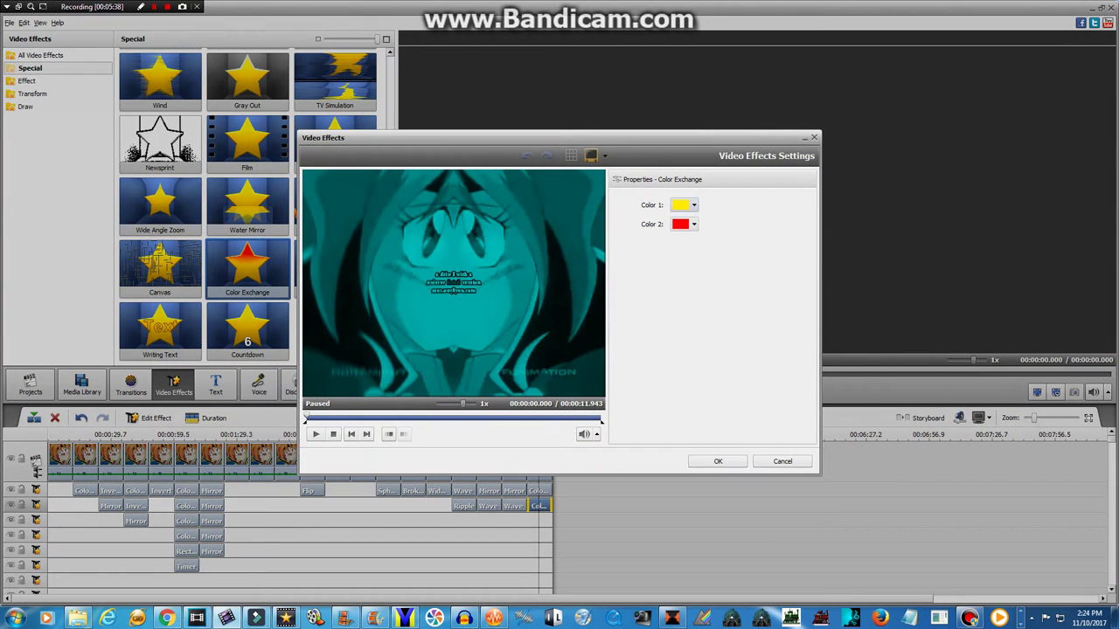
click(694, 205)
click(736, 281)
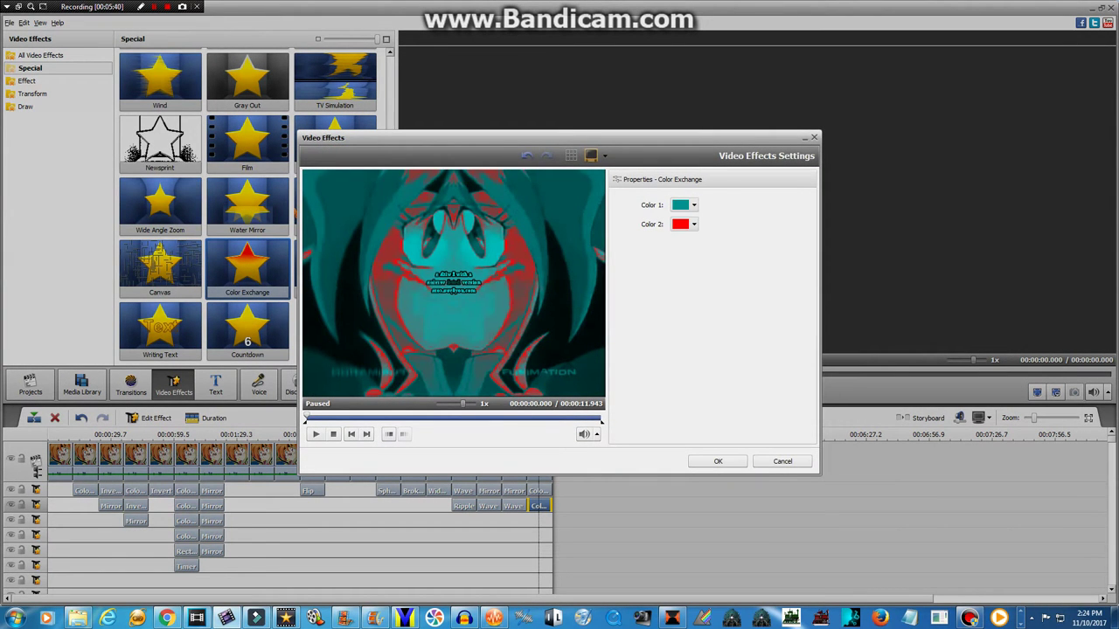
click(411, 419)
drag(411, 416, 360, 416)
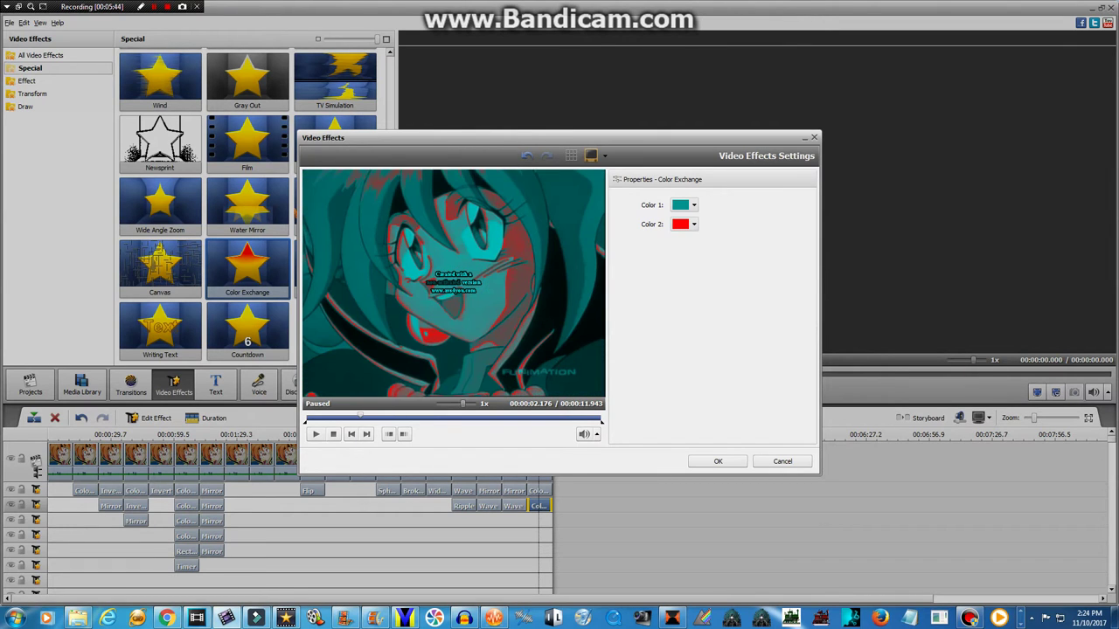
click(684, 204)
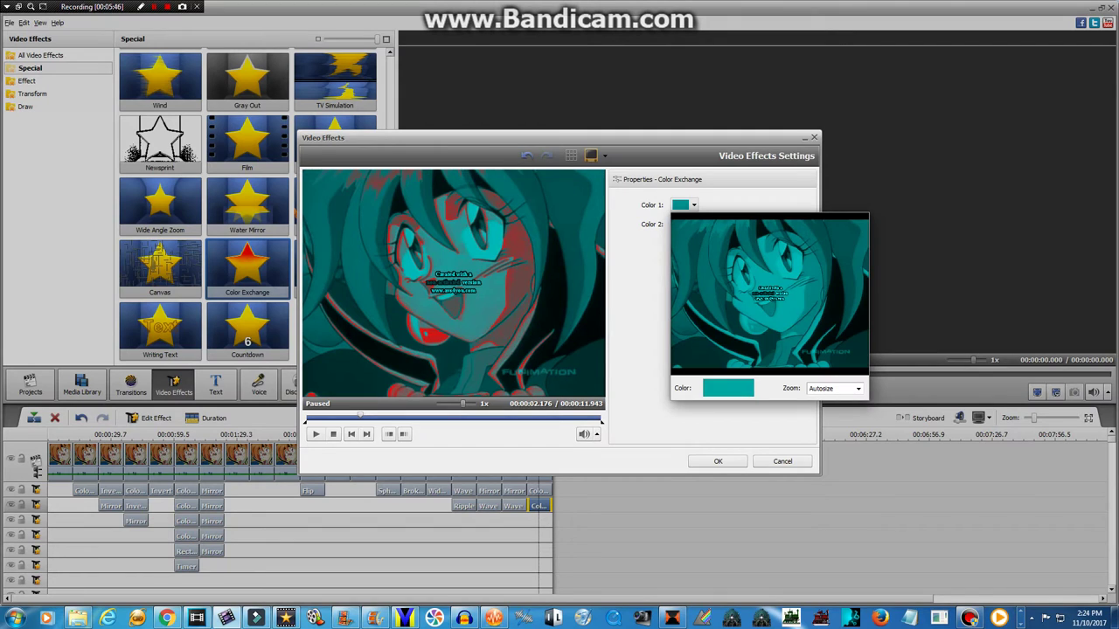
click(789, 269)
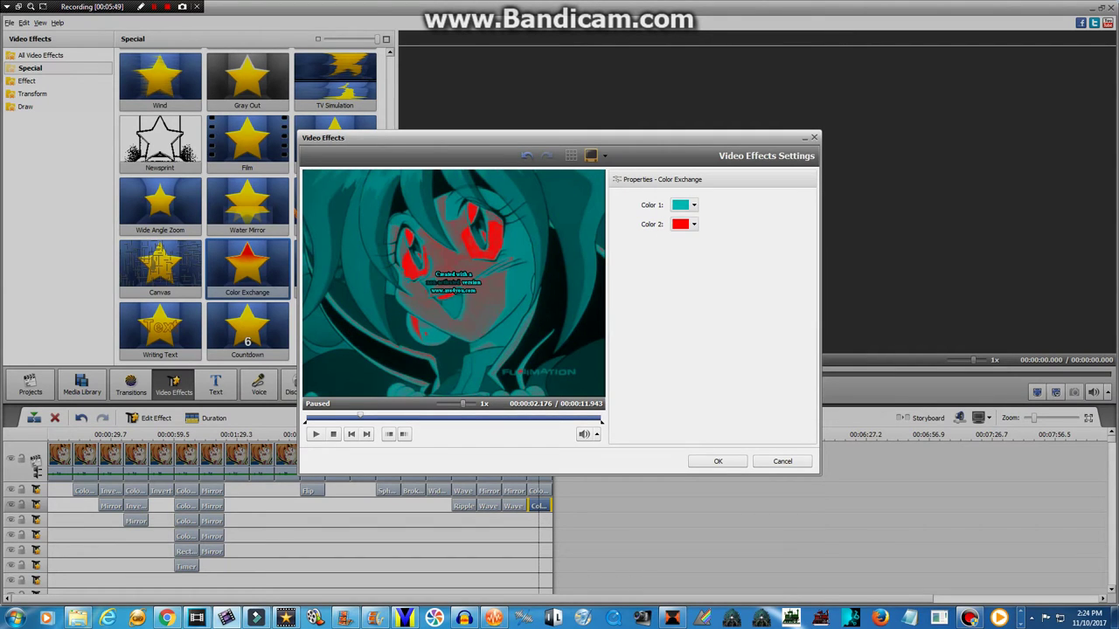
Try a dark teal sampled from the preview as Color 2, and restore Color 2 to red.
click(683, 223)
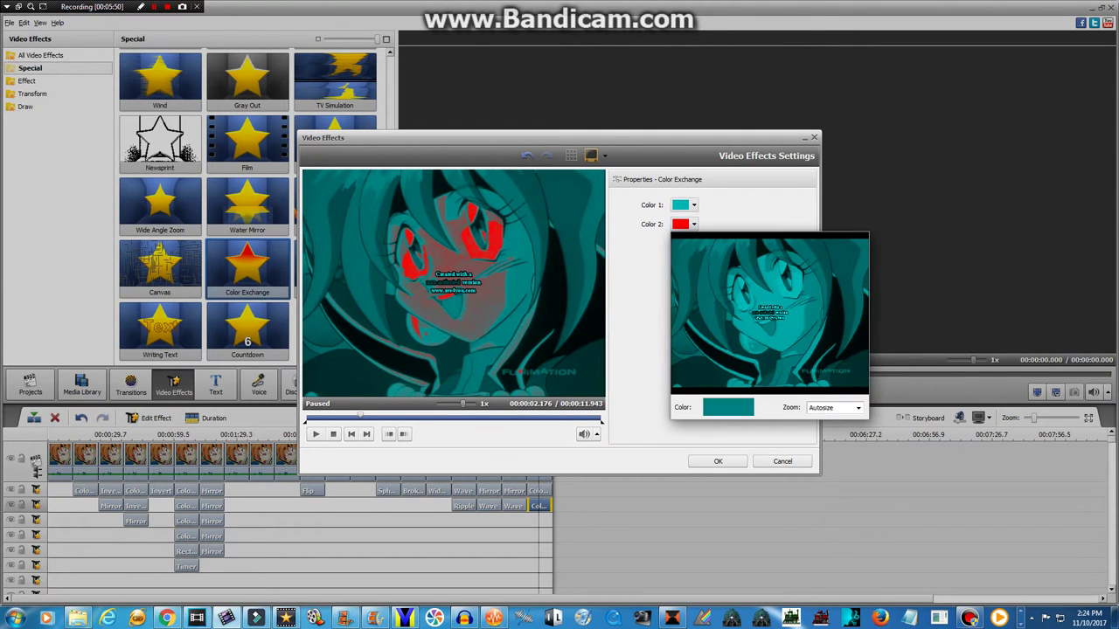
key(Return)
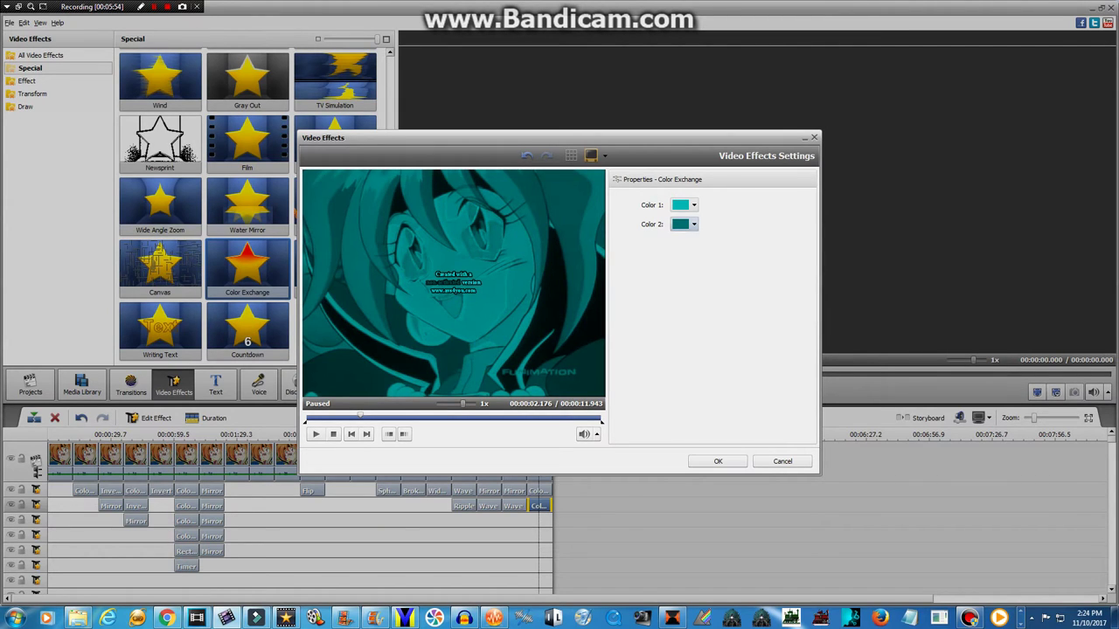
click(683, 224)
click(694, 225)
click(694, 224)
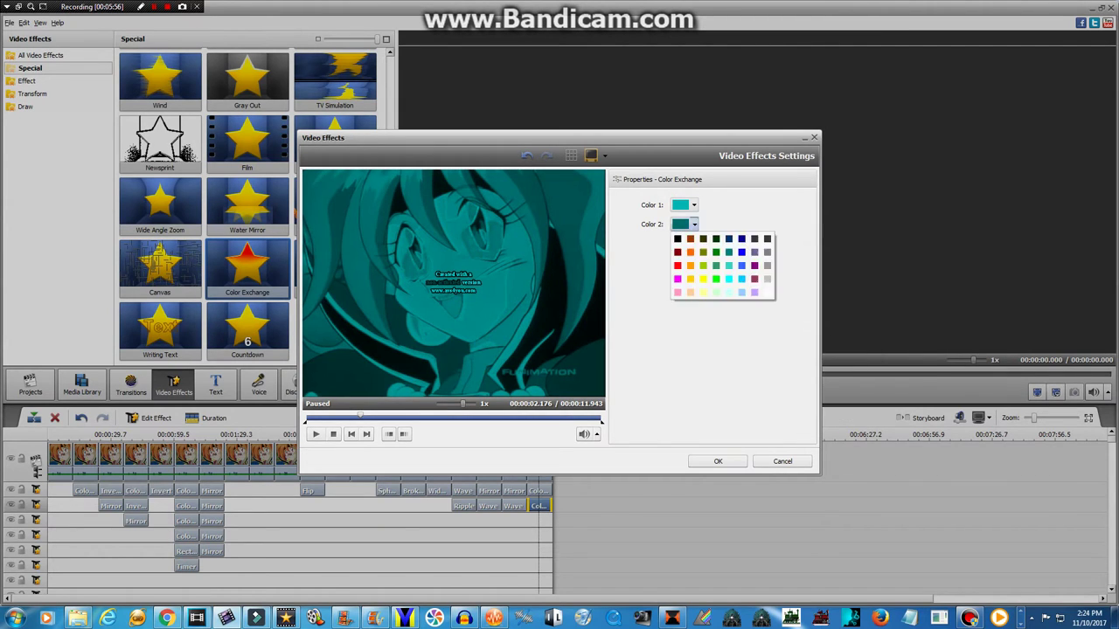
click(677, 265)
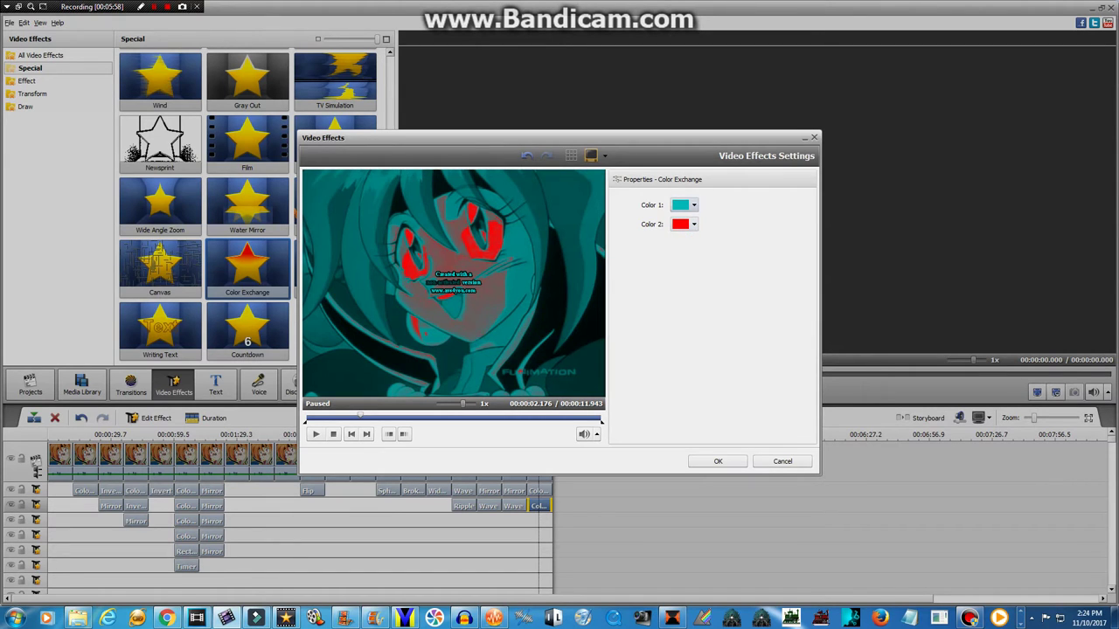
Set Color 1 of the Color Exchange effect to black and apply the settings.
click(680, 204)
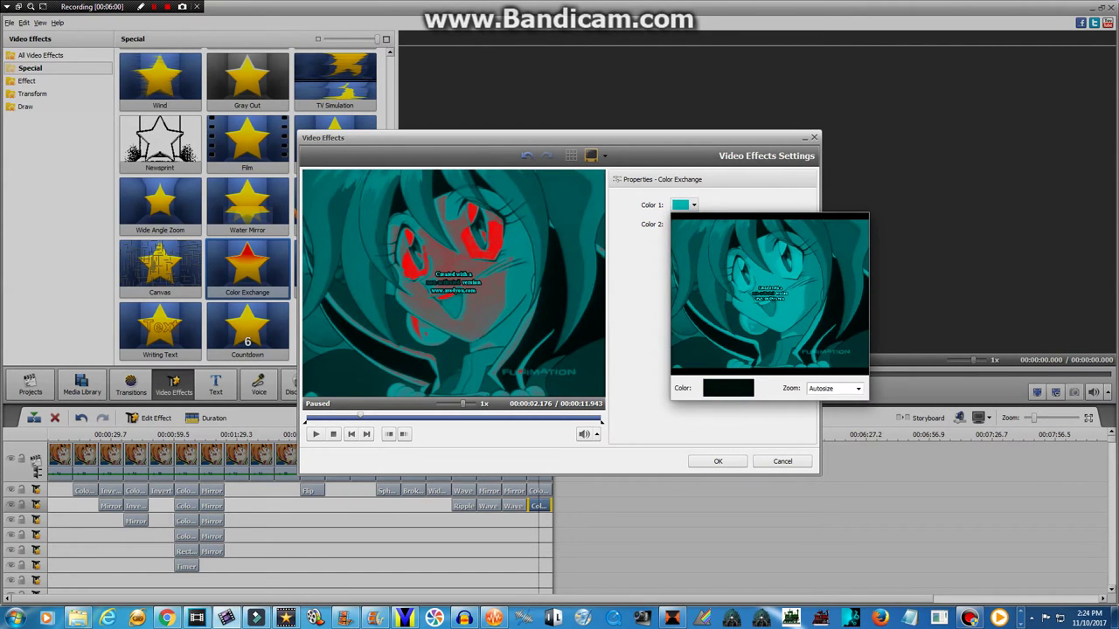
click(843, 304)
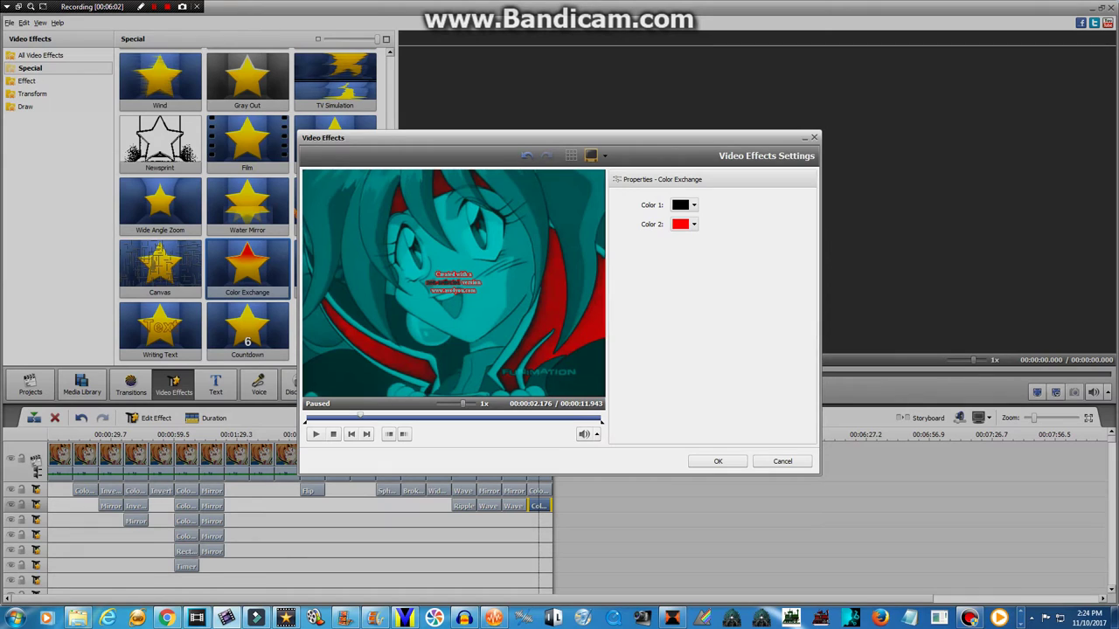
click(680, 205)
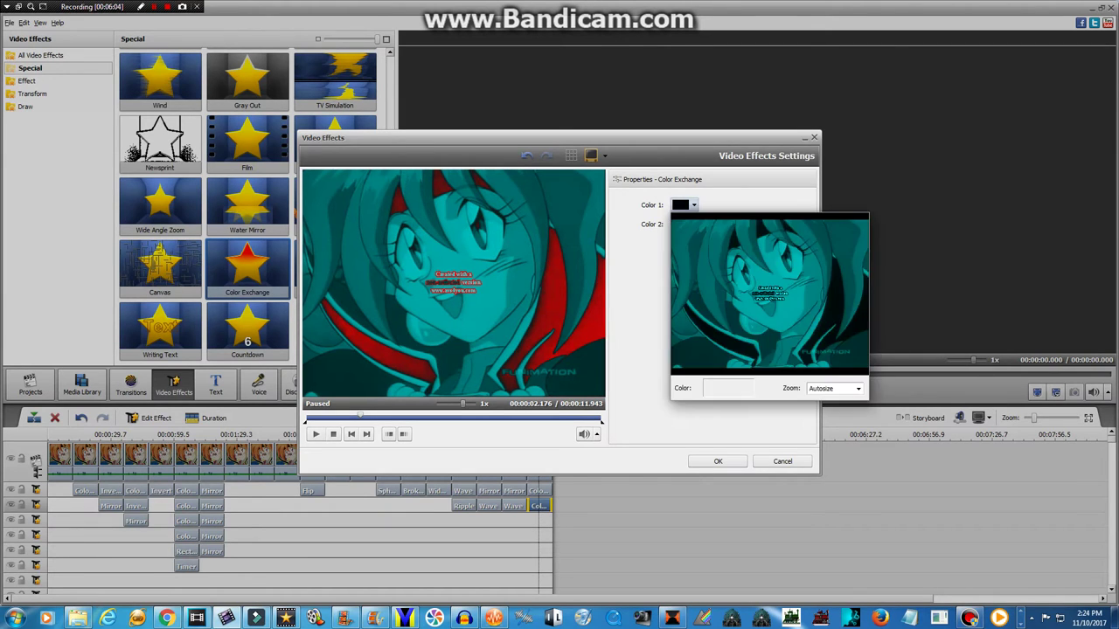
click(694, 205)
click(694, 206)
click(677, 220)
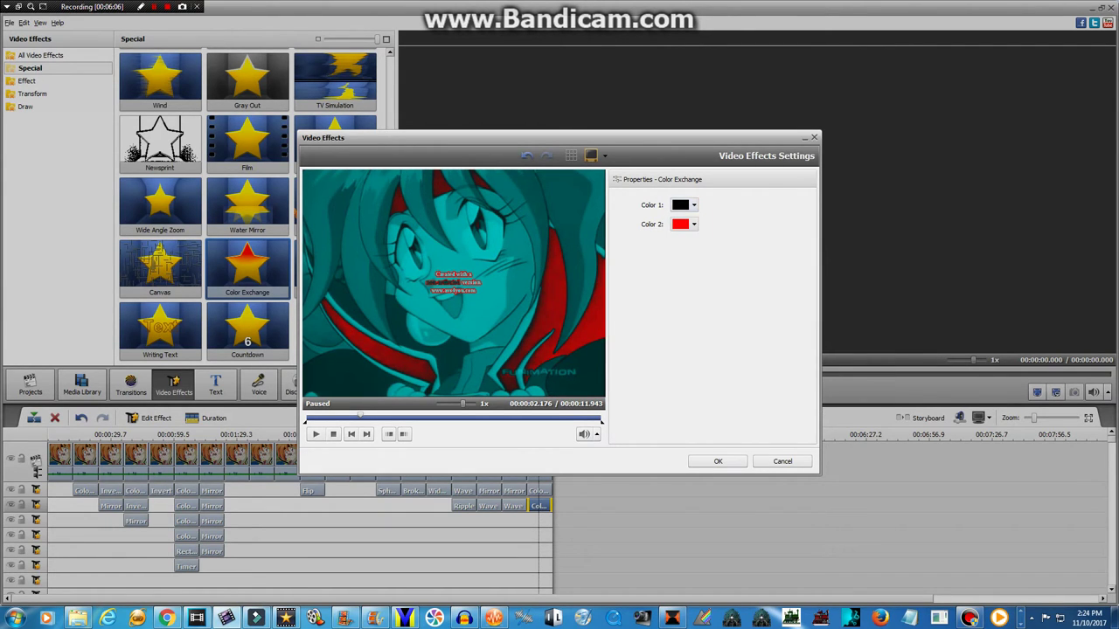
click(717, 460)
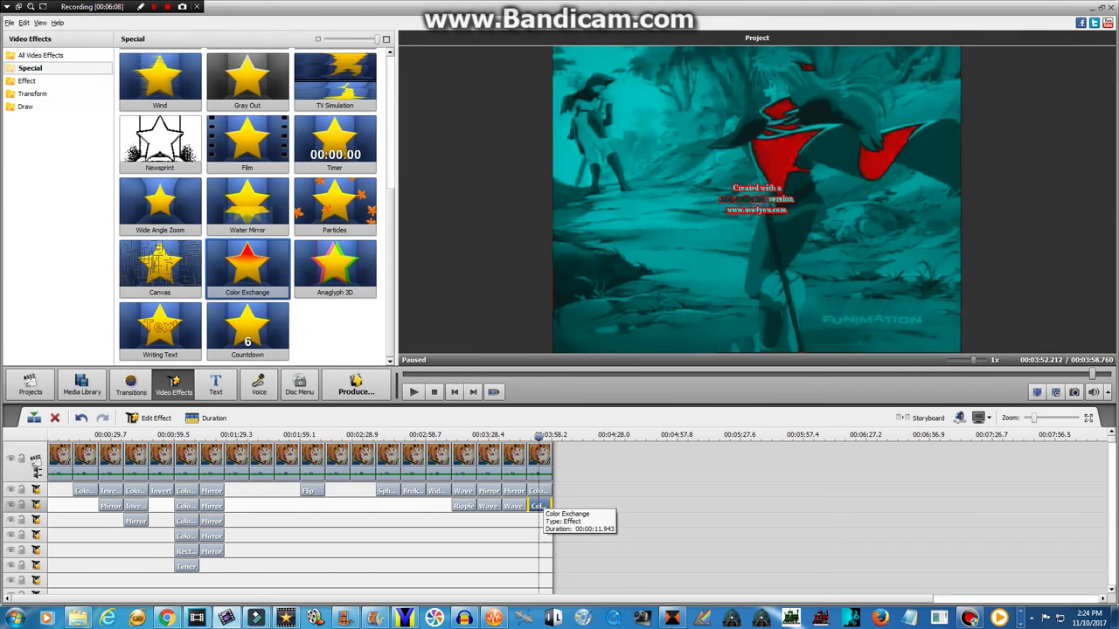
Set the last clip's Colorize effect to Red 255, Green 255 and Blue 0, and apply the settings.
right_click(541, 524)
click(539, 511)
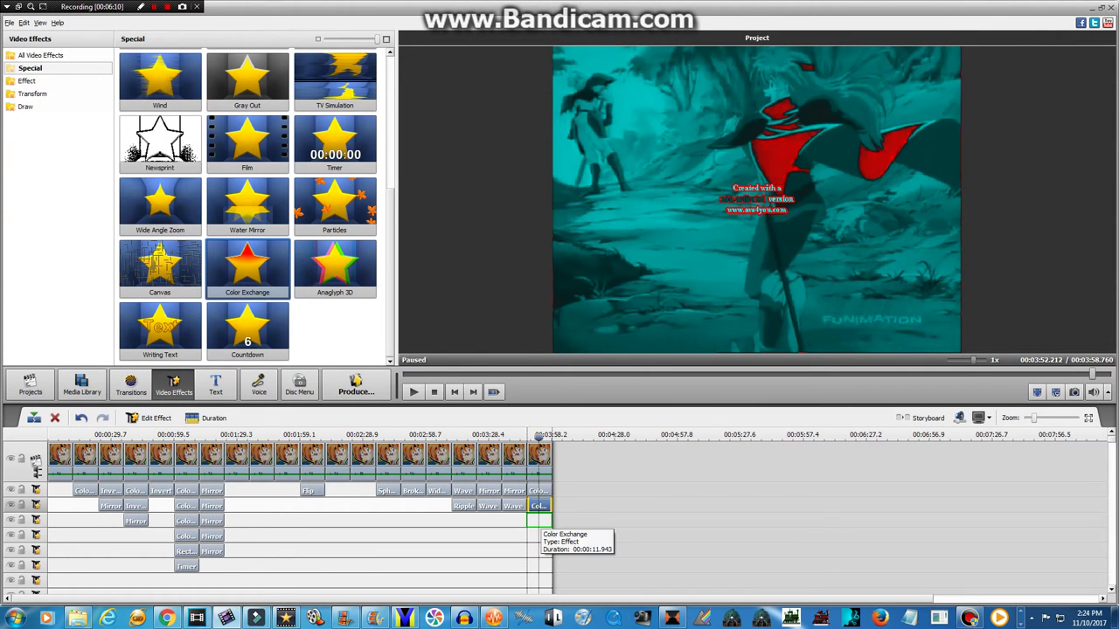
right_click(540, 489)
click(565, 496)
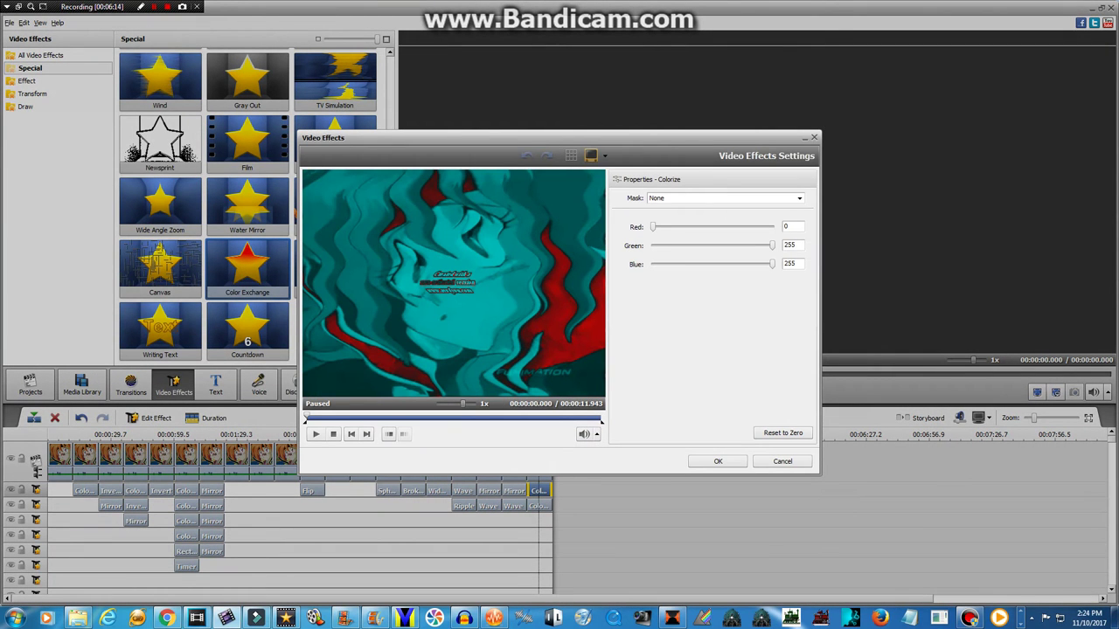
click(413, 418)
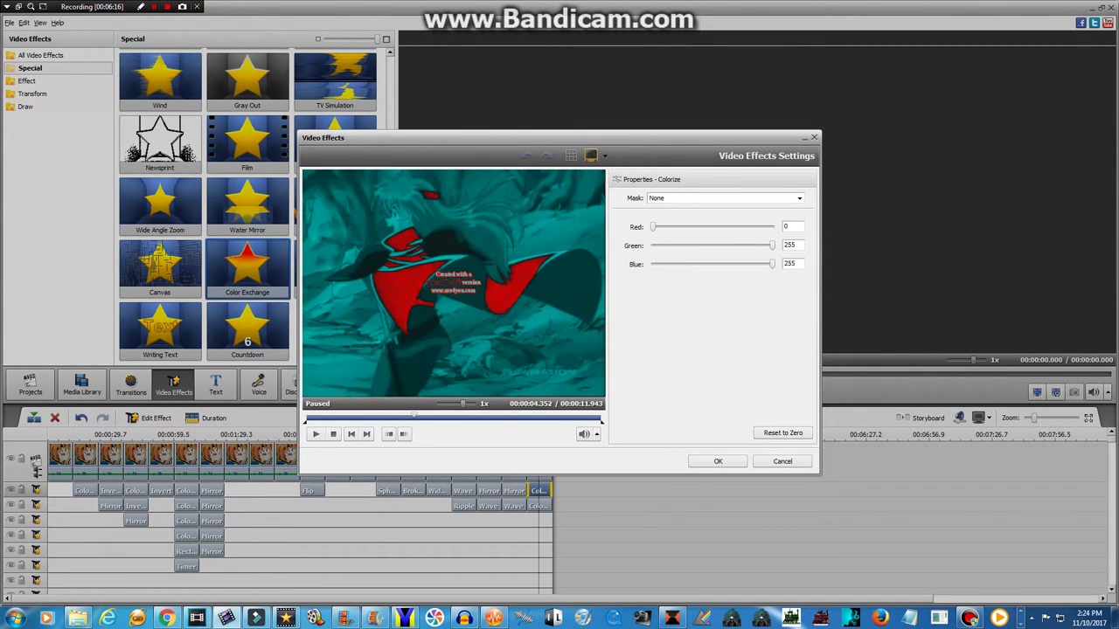
drag(414, 416, 431, 416)
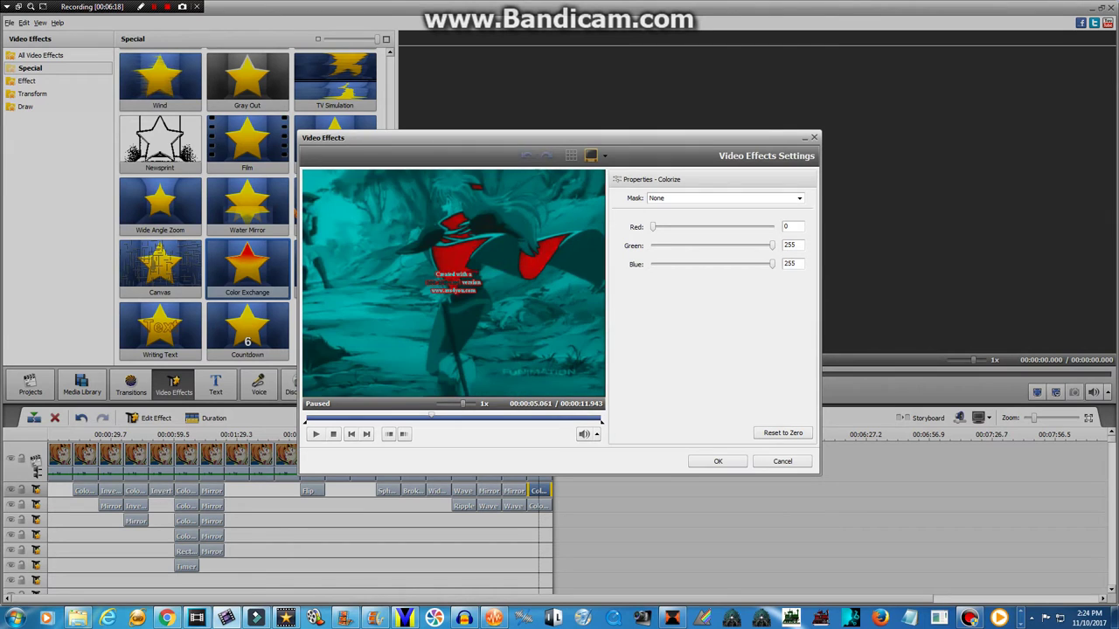
drag(653, 228, 653, 264)
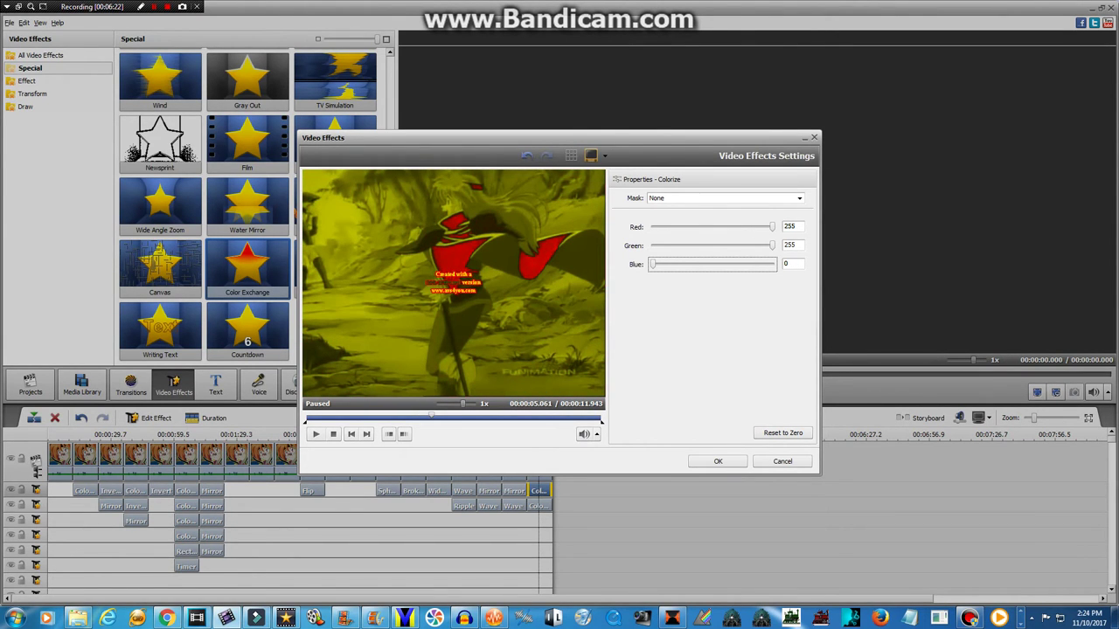
click(718, 462)
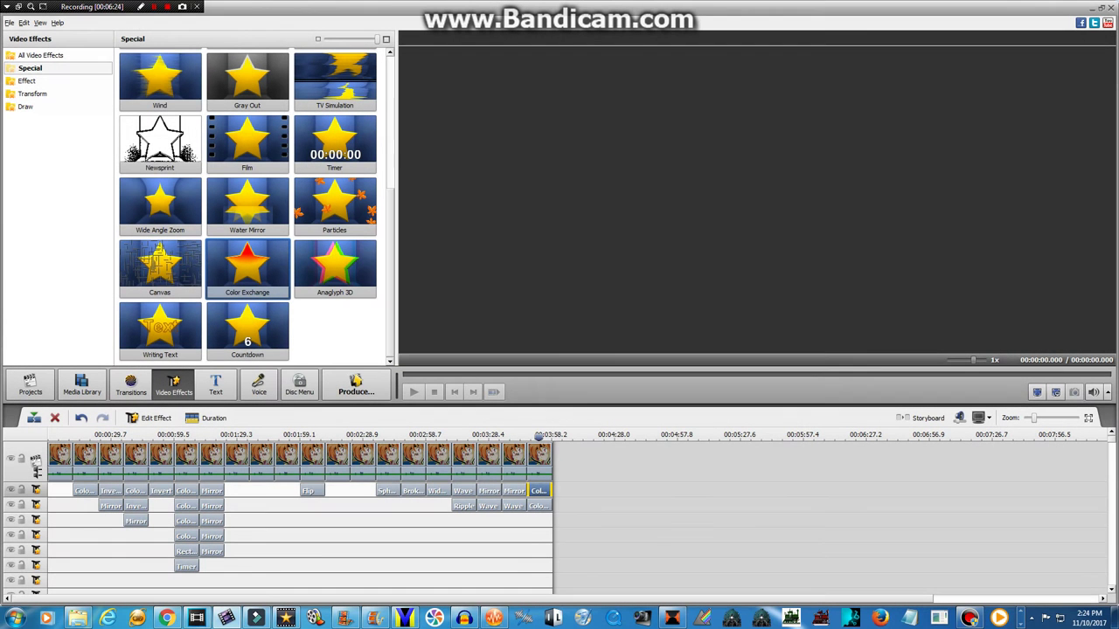
Move Colorize and Color Exchange down one effect line each and add Invert on the first line, trimmed to the last clip's end.
mouse_move(540, 506)
mouse_down()
mouse_move(537, 535)
mouse_move(539, 506)
mouse_up()
click(32, 94)
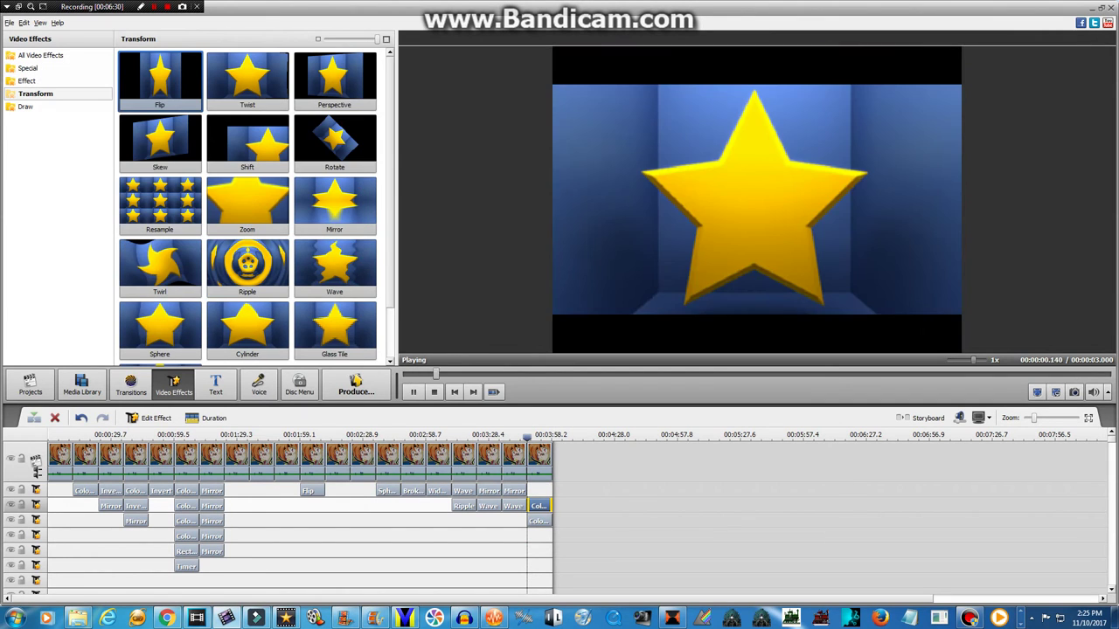
click(27, 81)
drag(160, 331, 583, 529)
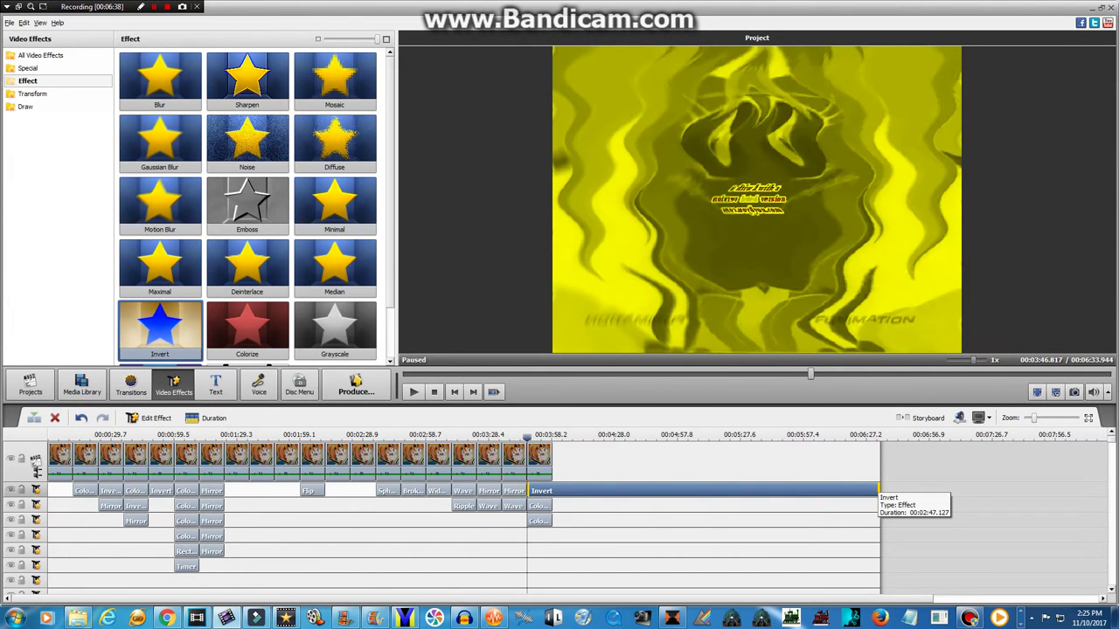
drag(878, 491, 553, 492)
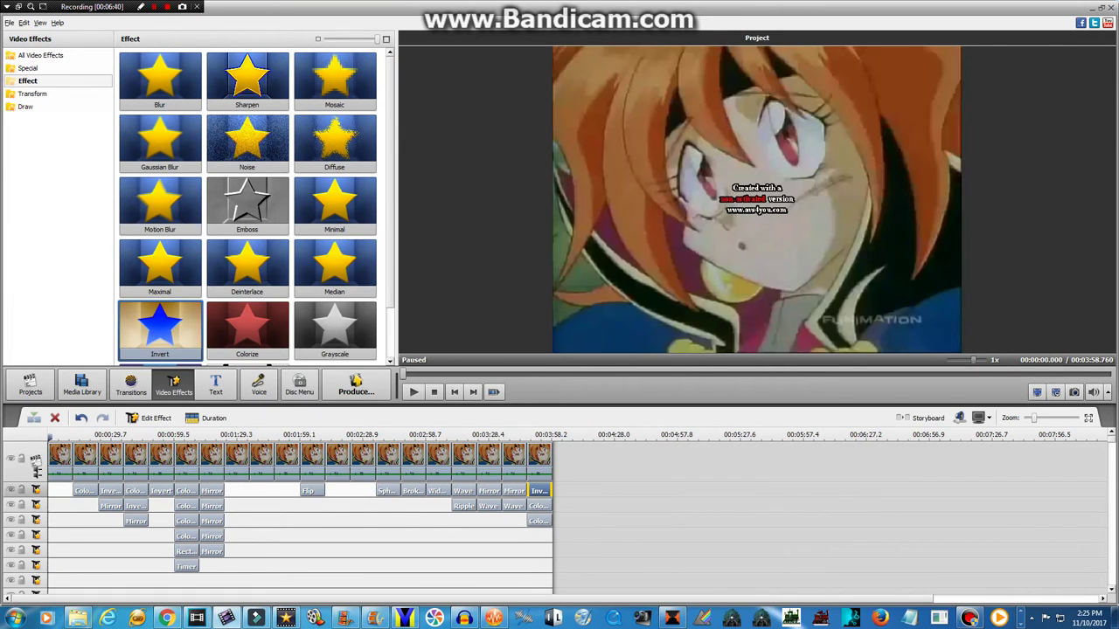
Open the last clip's Color Exchange settings and preview the frame at about 2.67 seconds.
click(539, 457)
right_click(546, 523)
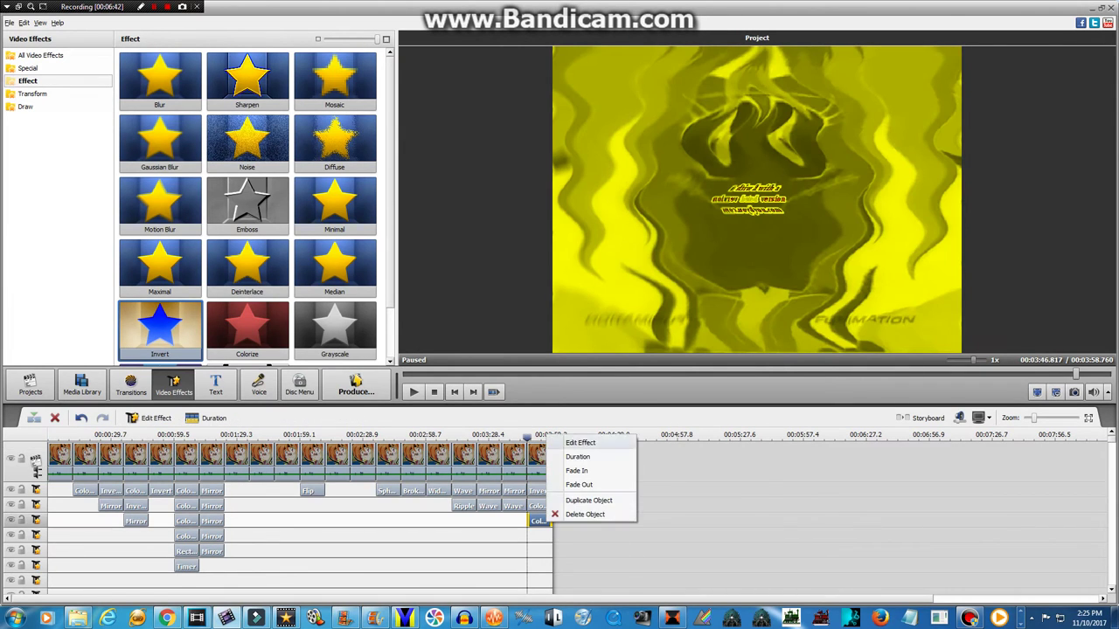
click(580, 443)
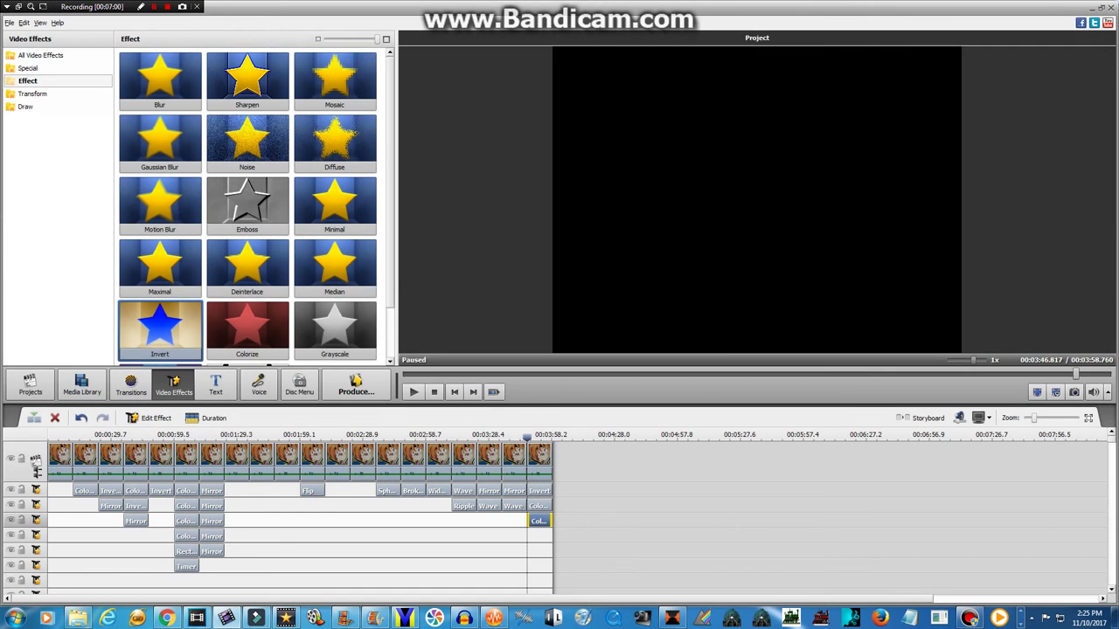
right_click(534, 529)
right_click(535, 519)
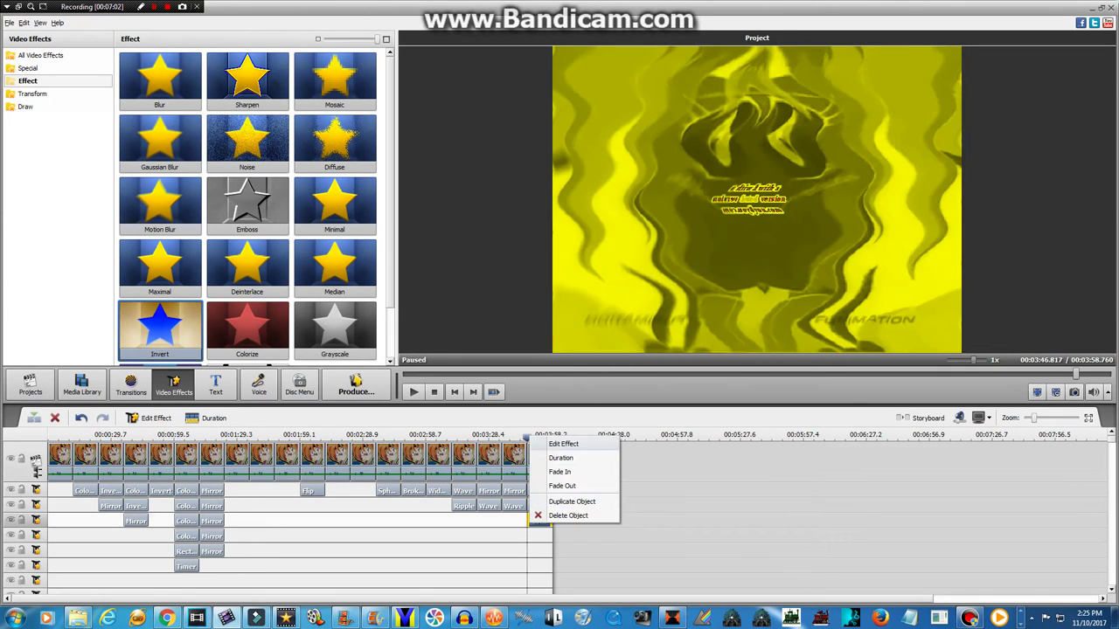
click(564, 445)
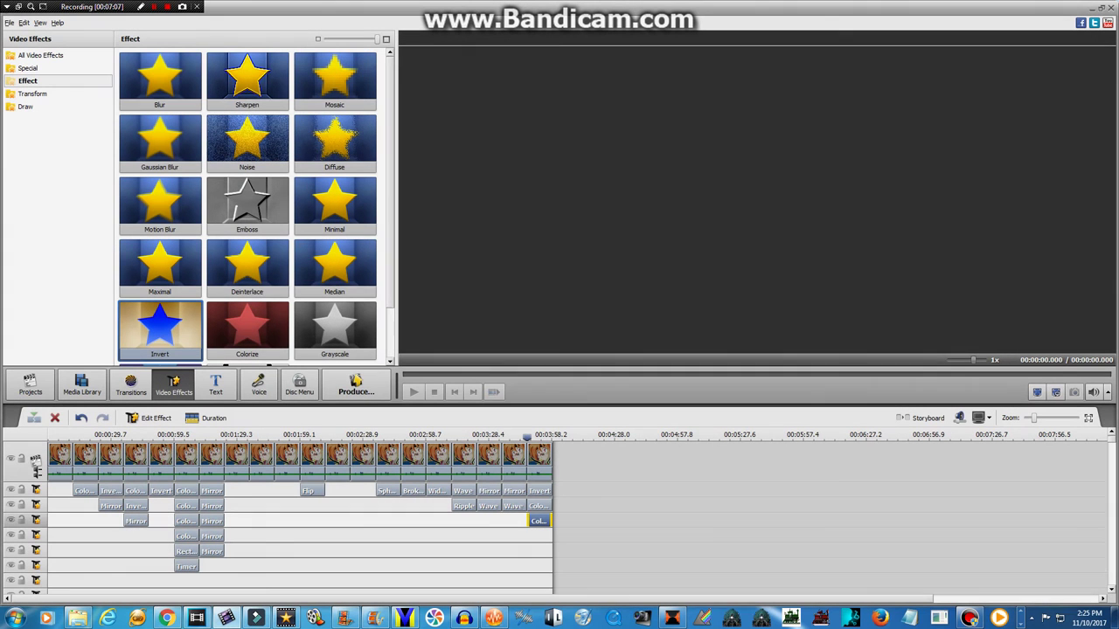
click(186, 536)
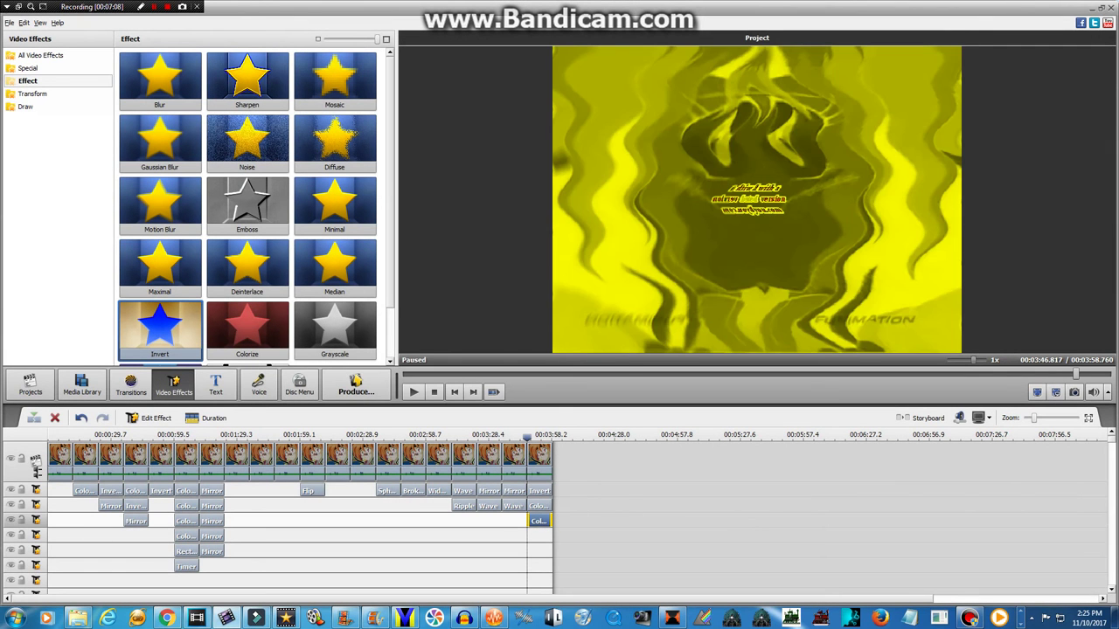
right_click(546, 525)
right_click(535, 523)
click(559, 443)
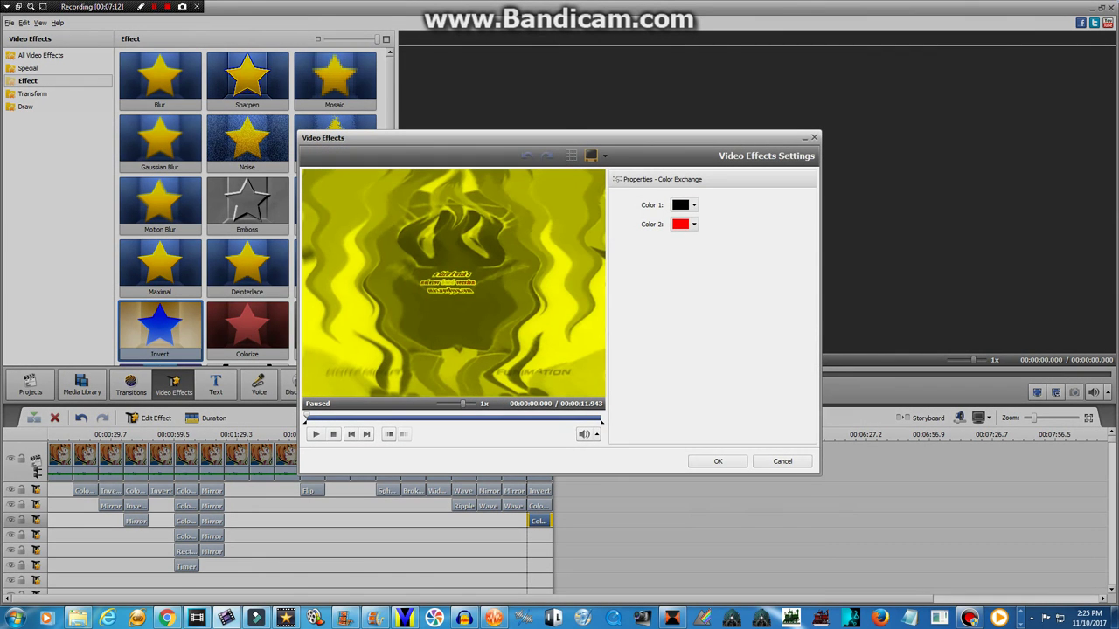
click(428, 419)
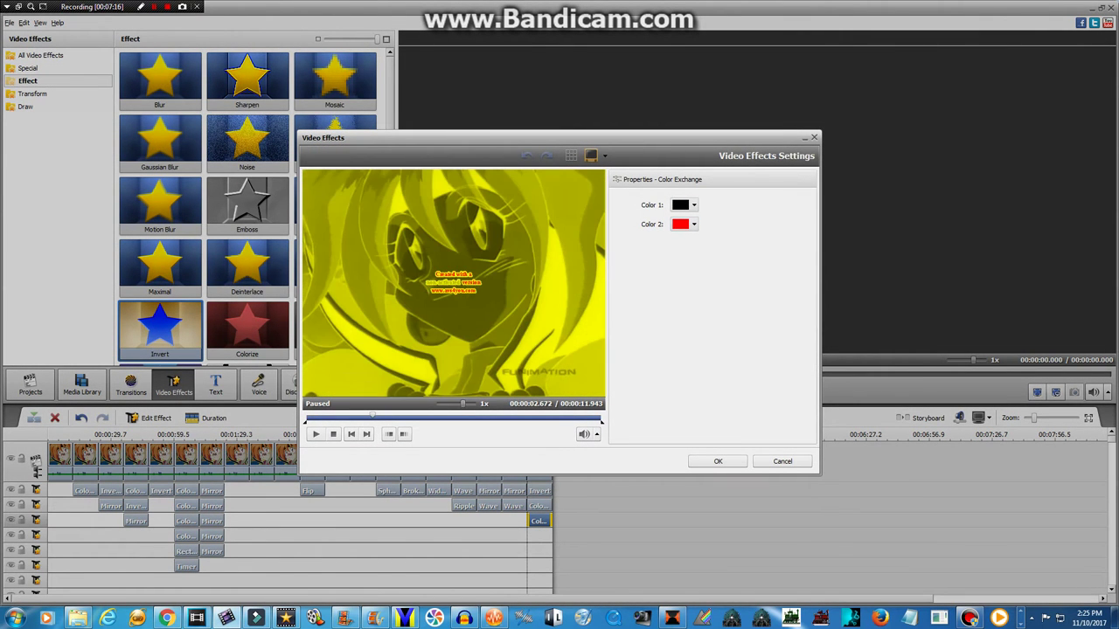
Try a dark olive sampled from the character's face as Color 1 of the Color Exchange effect.
click(692, 225)
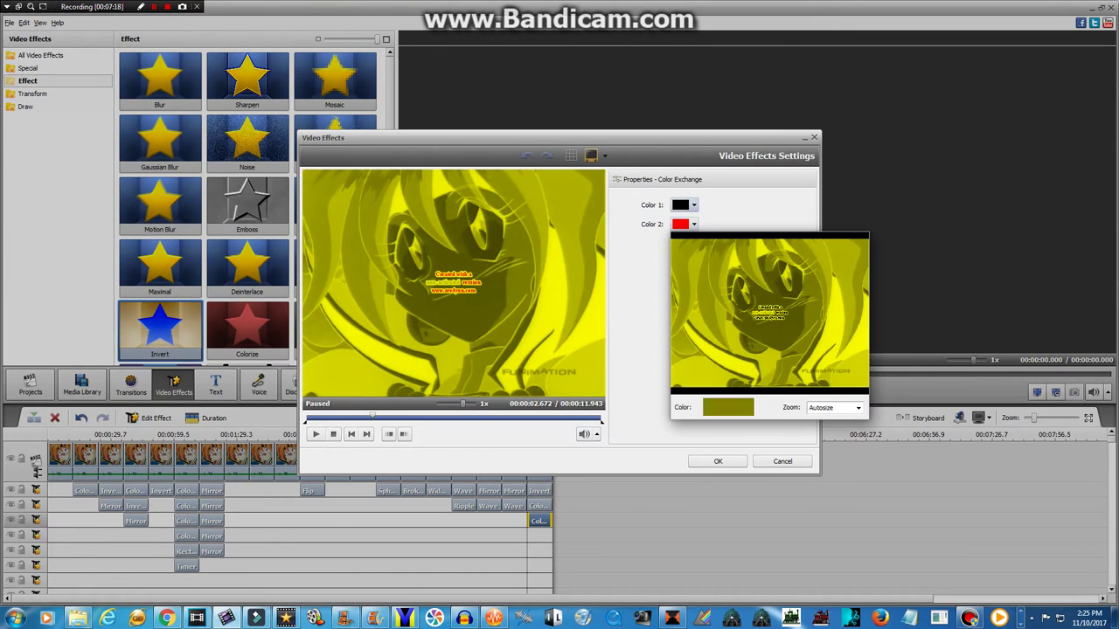
click(690, 206)
click(693, 205)
click(693, 205)
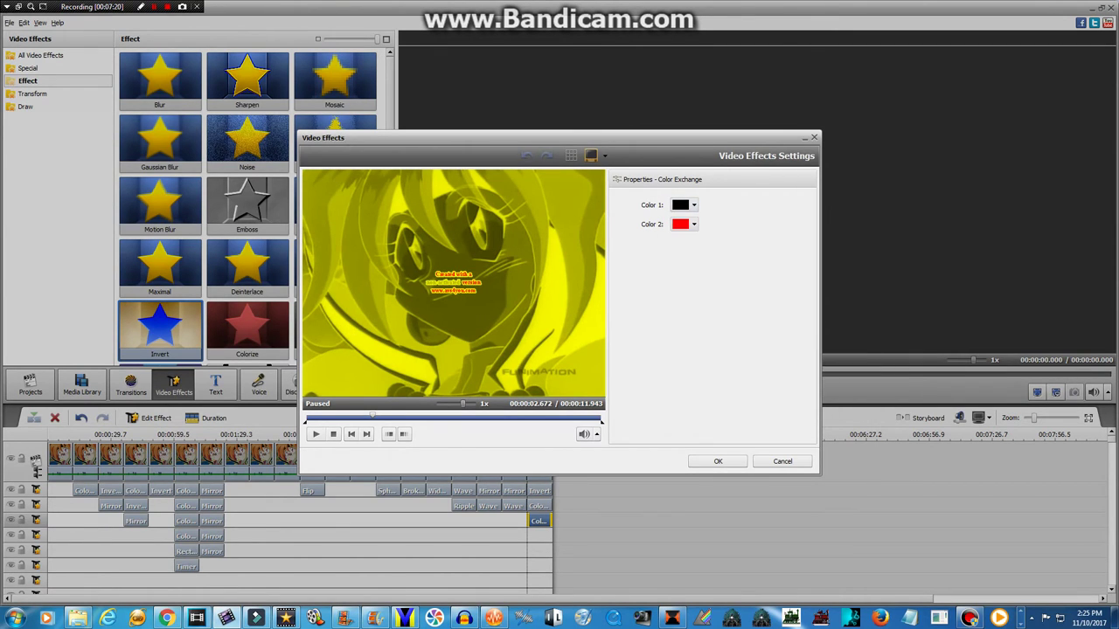
click(693, 206)
click(766, 273)
click(683, 205)
click(777, 310)
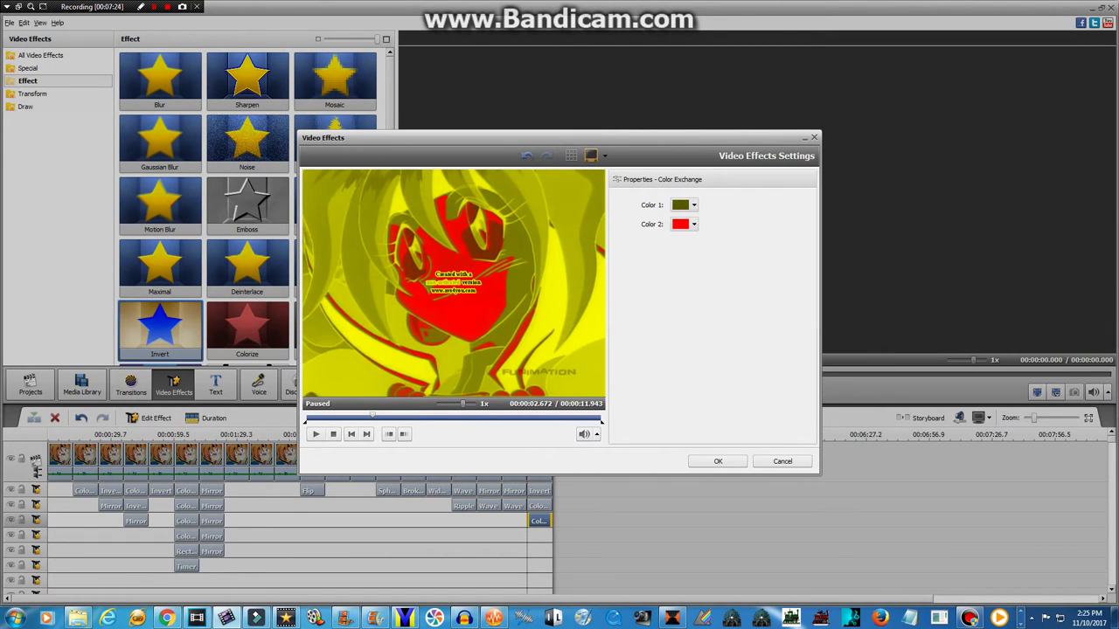
Sample a lighter olive yellow from the preview as Color 1 and apply the Color Exchange settings.
click(681, 205)
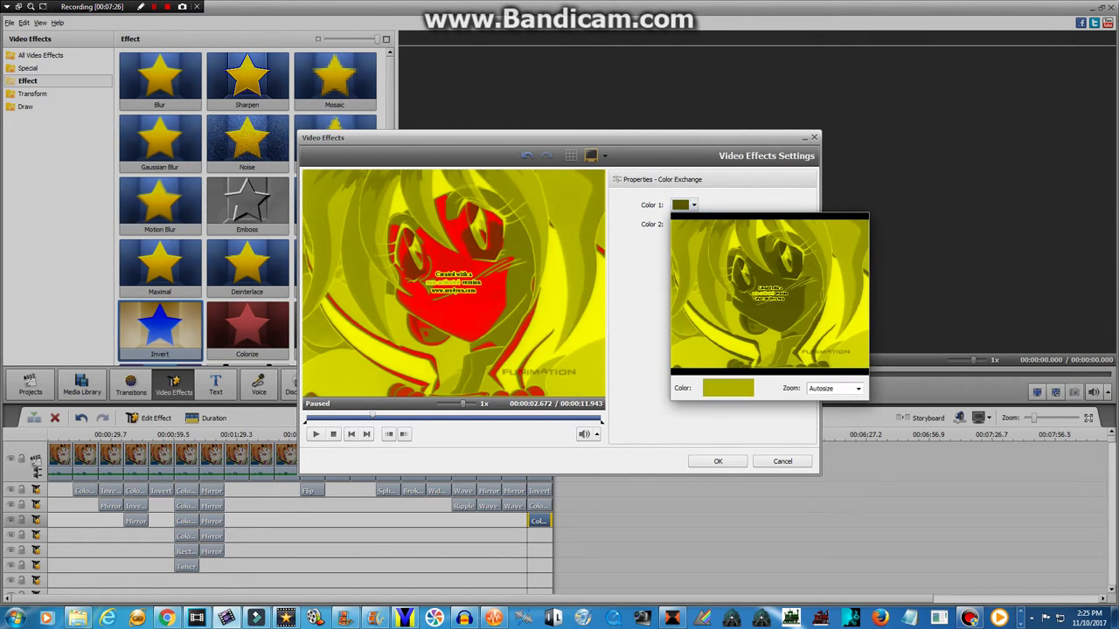
click(754, 255)
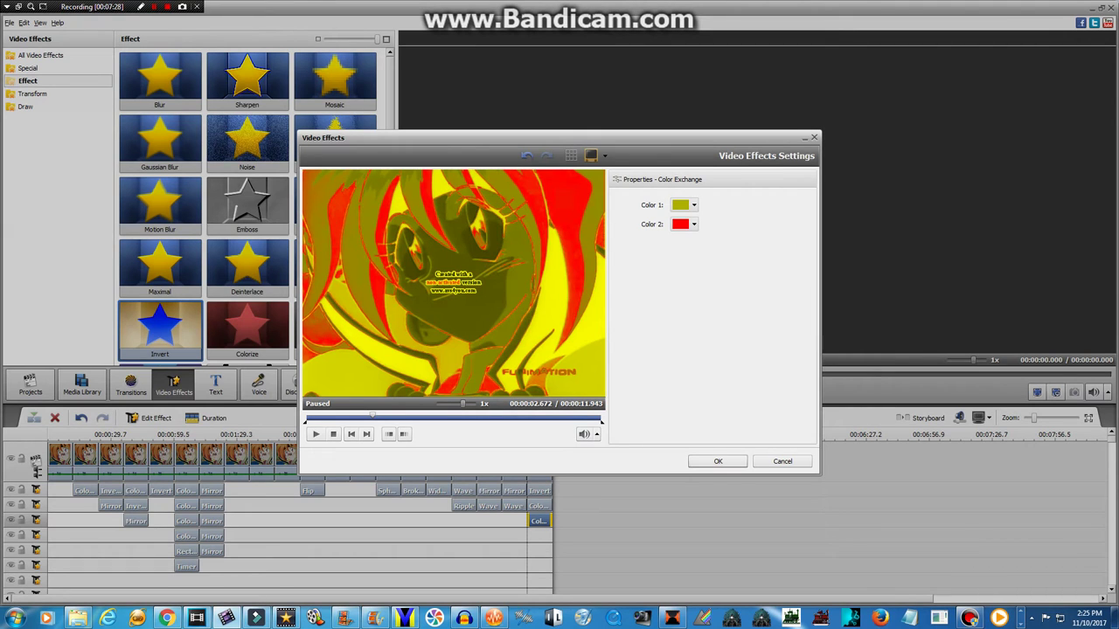
click(717, 461)
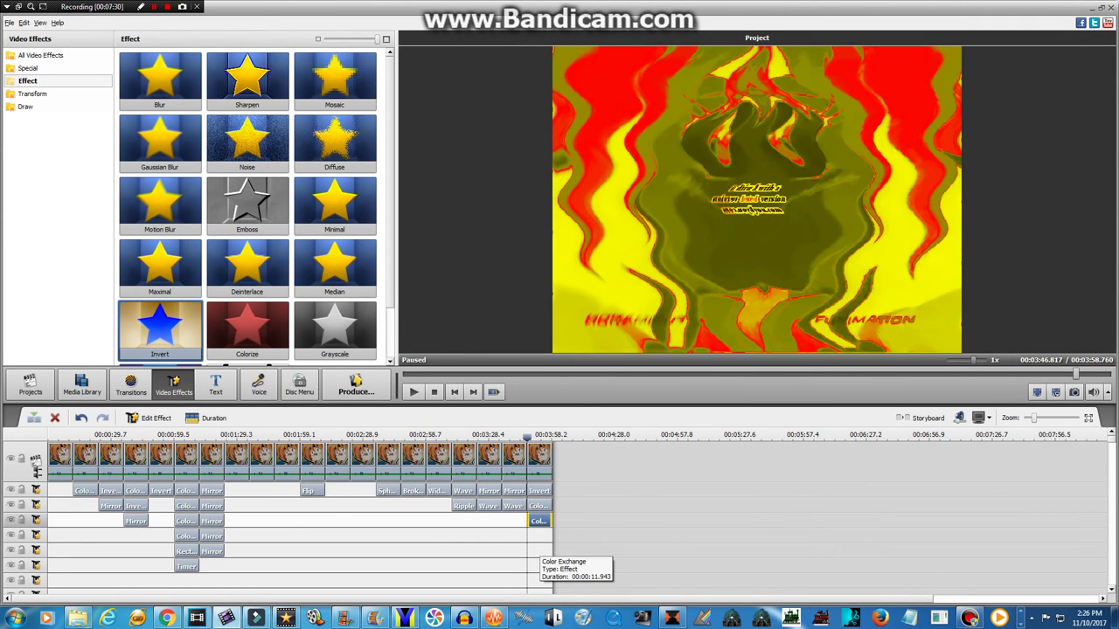
Duplicate the last clip's Color Exchange effect and place the copy under the same clip on the fourth effect line.
right_click(551, 452)
right_click(536, 521)
click(577, 583)
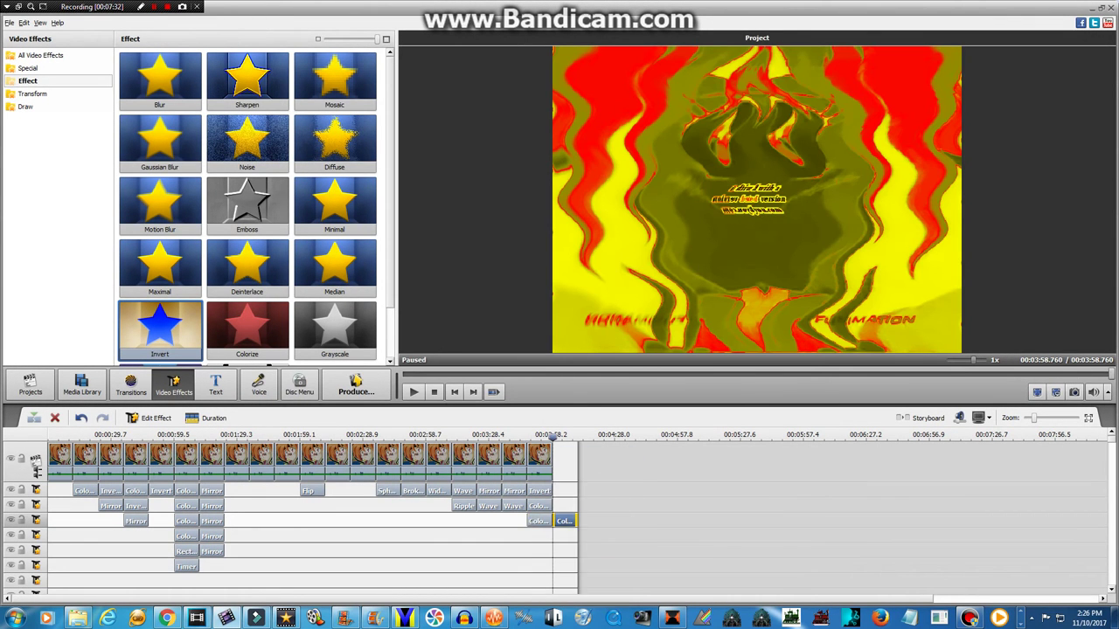
drag(565, 521, 540, 536)
Open the settings of the duplicated Color Exchange effect and its Color 2 picker.
right_click(539, 536)
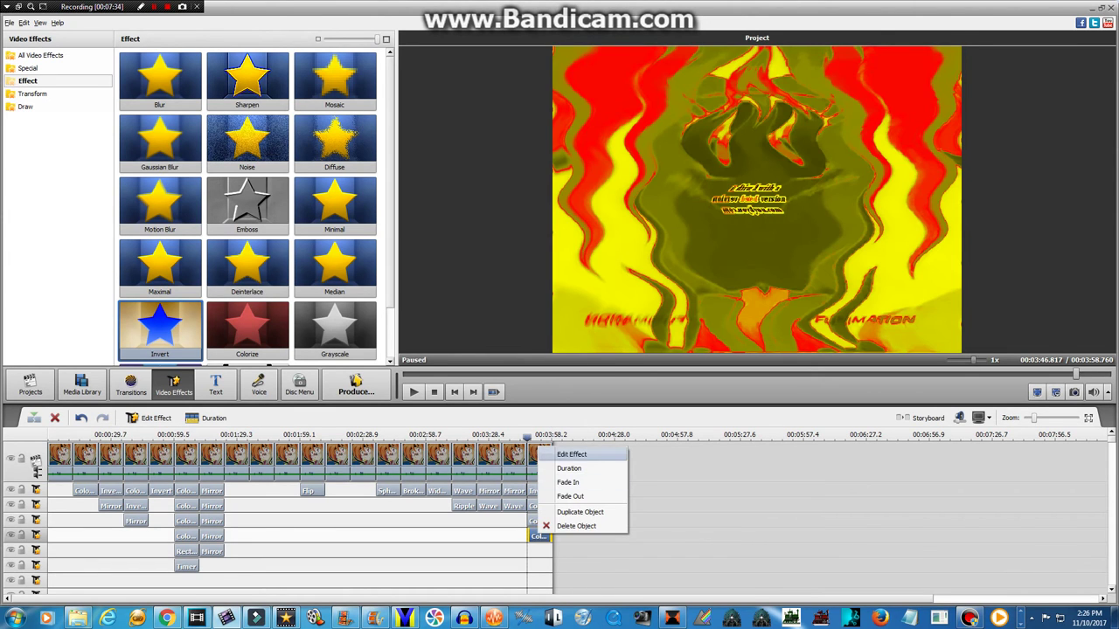
click(573, 454)
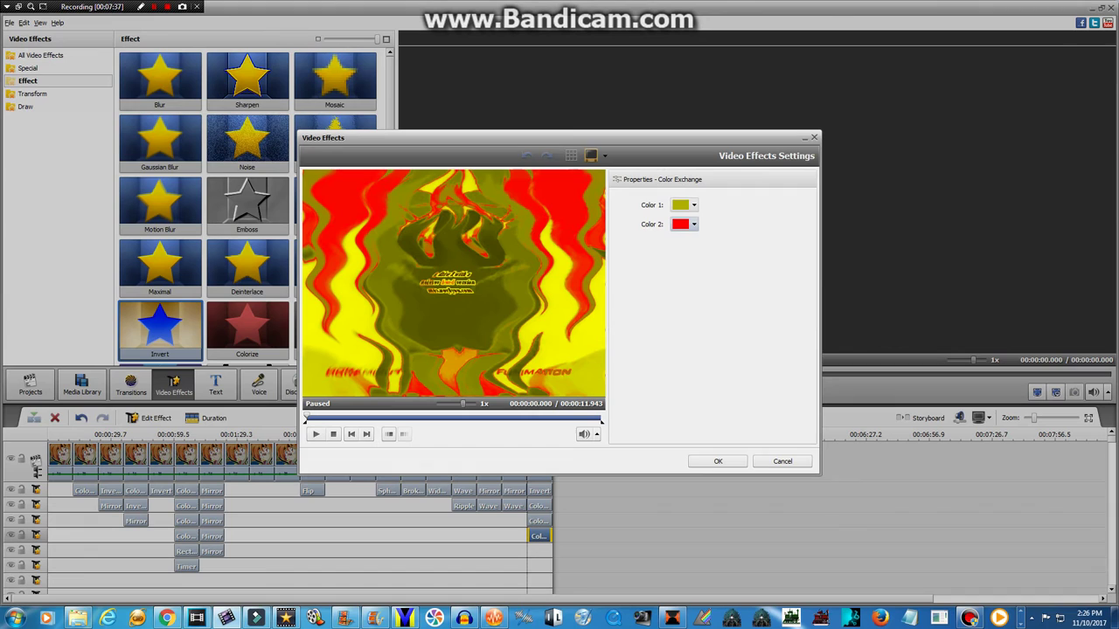
click(694, 223)
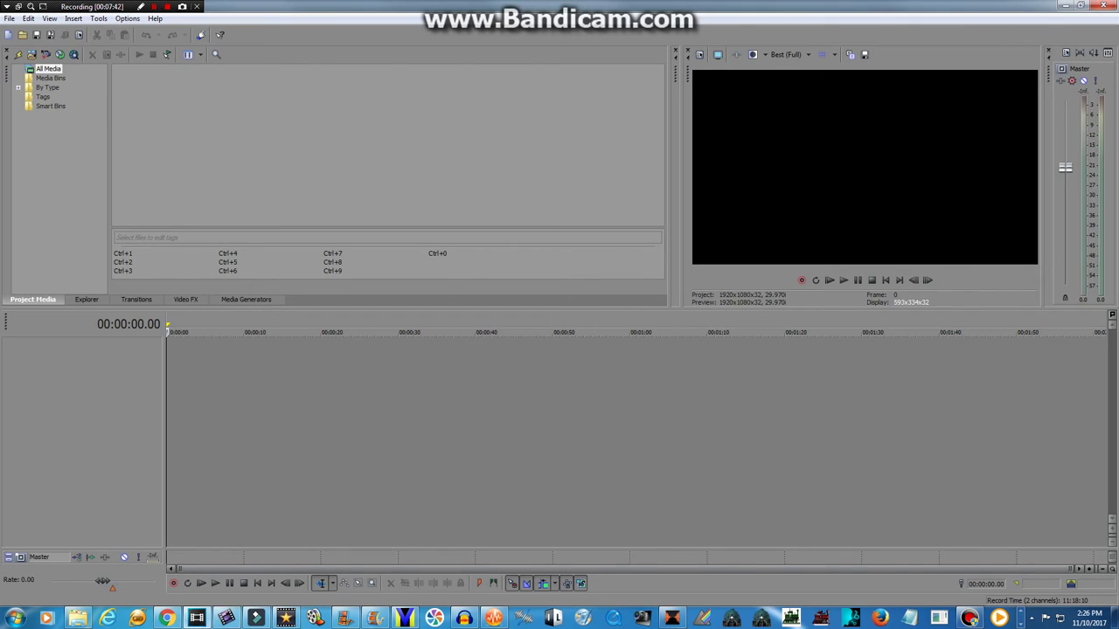
Show the Video FX list in Vegas Pro and check the "Let it grow" video in the Downloads search results.
click(186, 300)
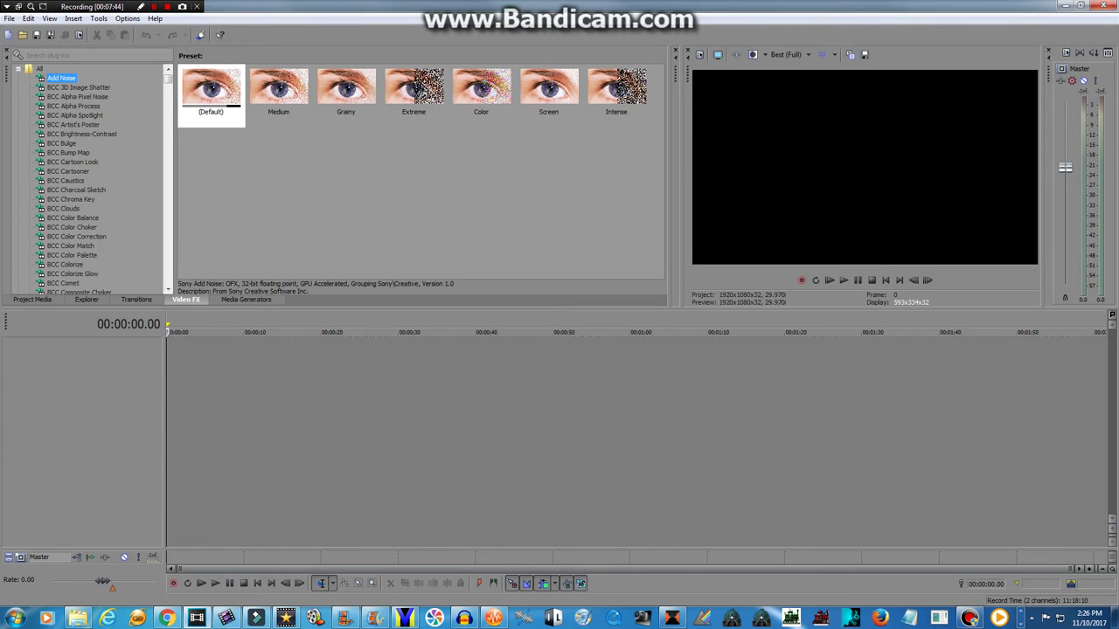
click(77, 618)
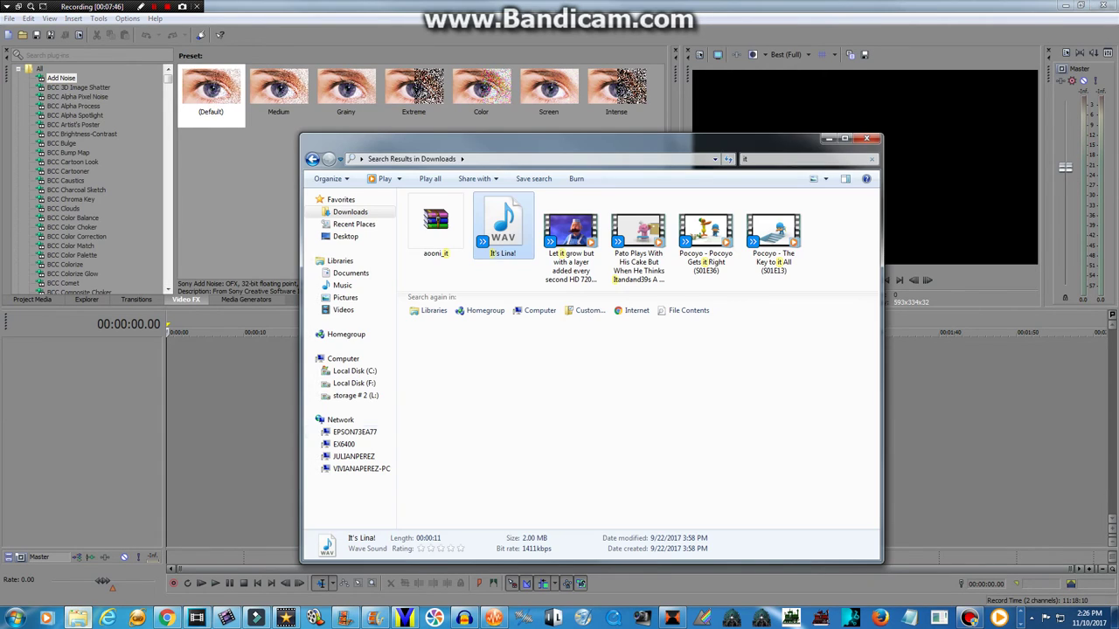
click(570, 234)
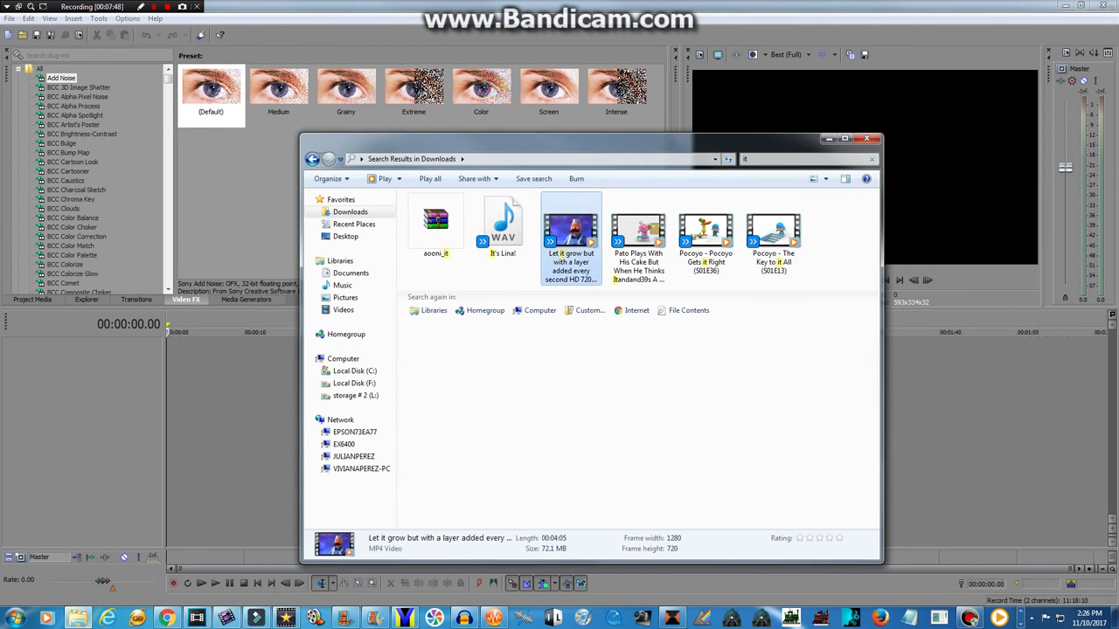
drag(571, 235, 528, 229)
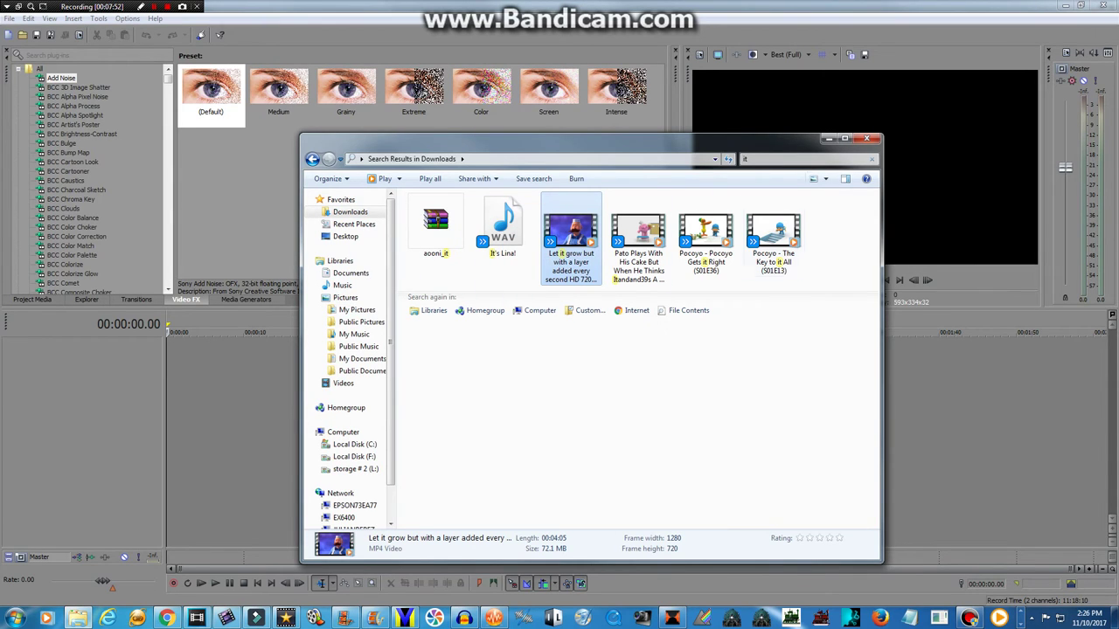
click(867, 138)
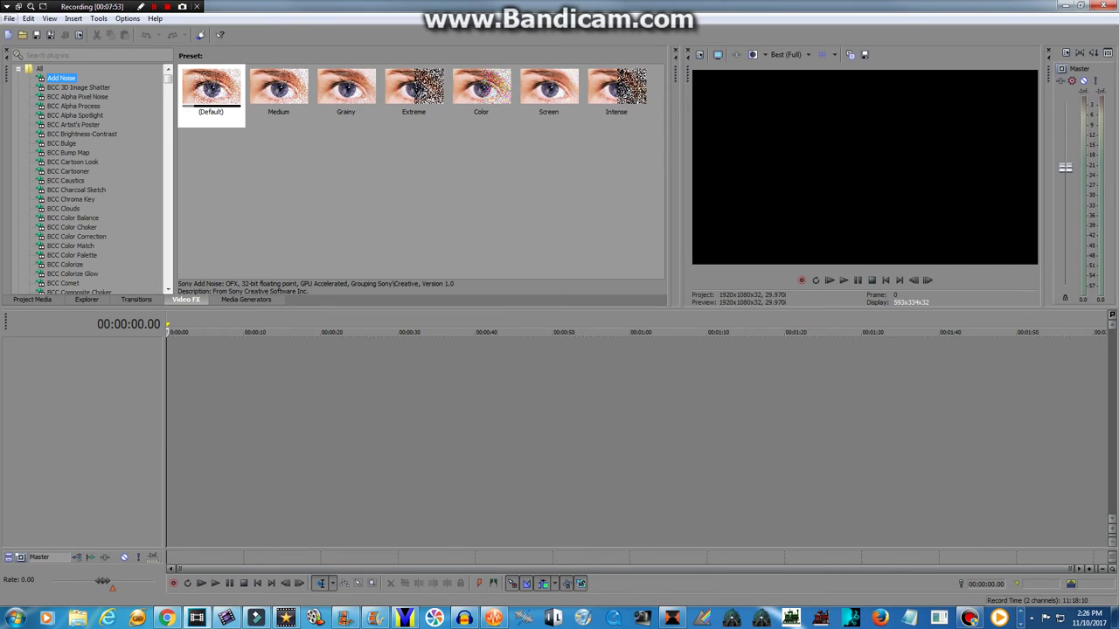
Try to open the recent project Untitled.veg in Vegas Pro and search for its missing media file.
click(9, 19)
click(87, 315)
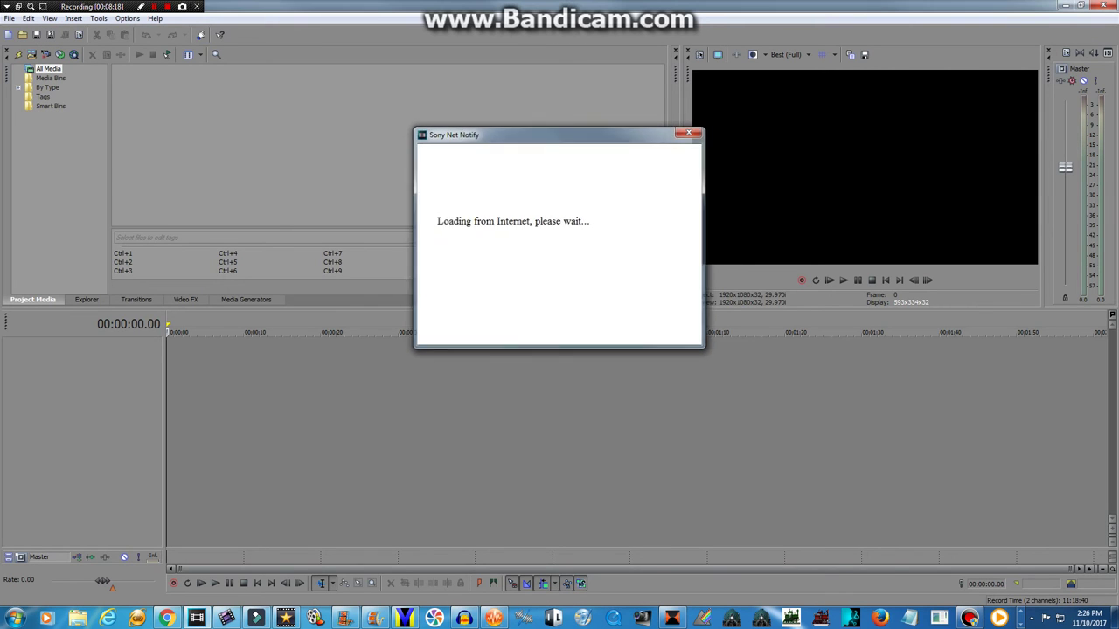
click(8, 18)
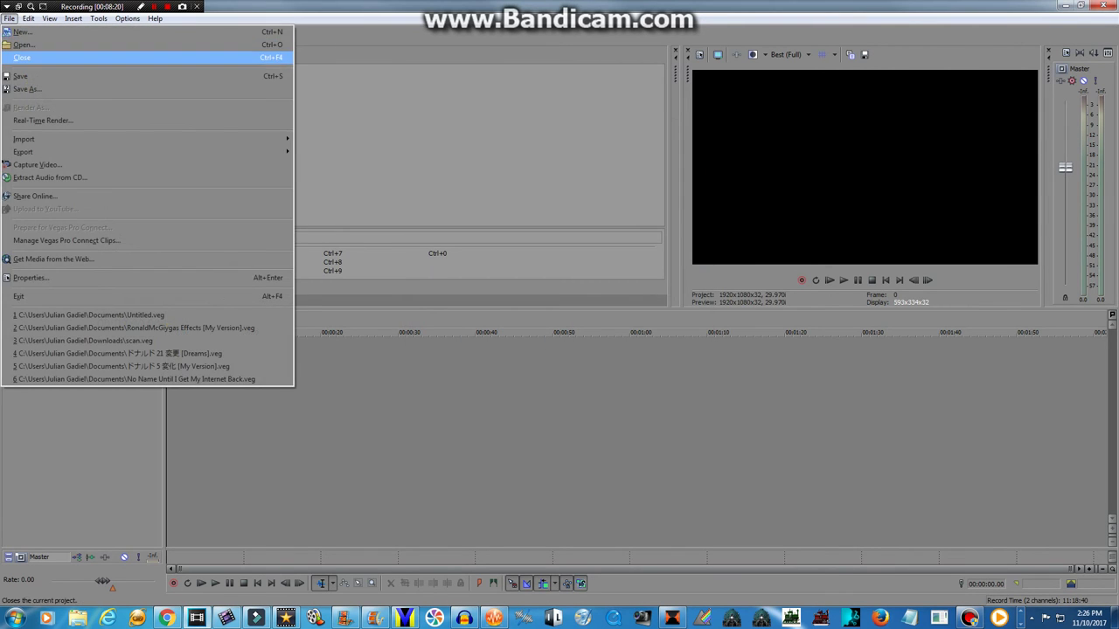
click(91, 316)
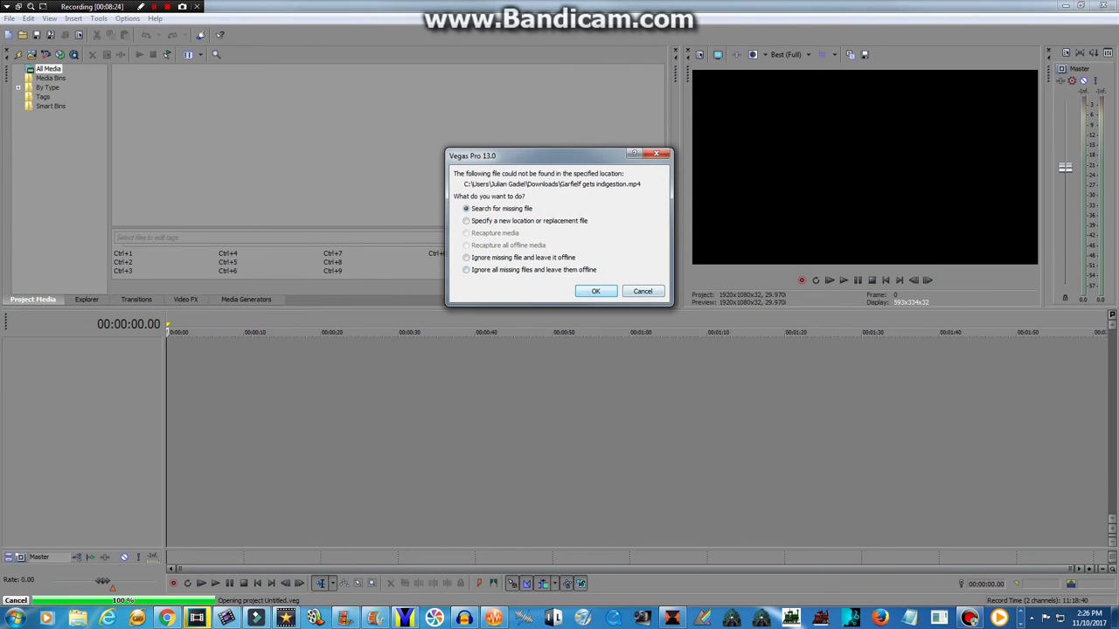
click(595, 291)
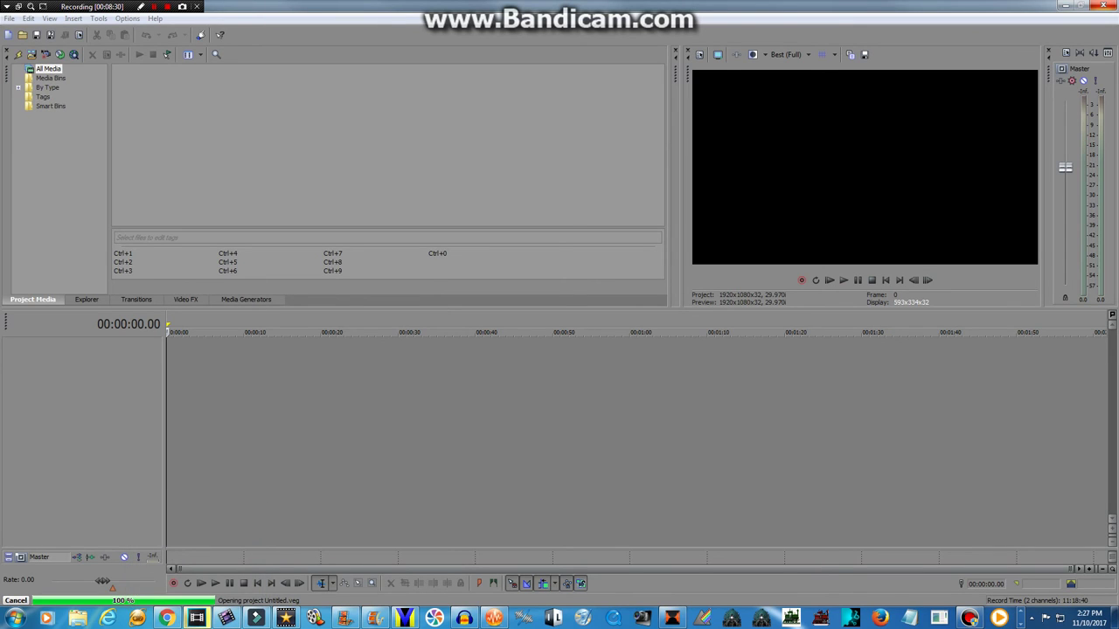
click(209, 437)
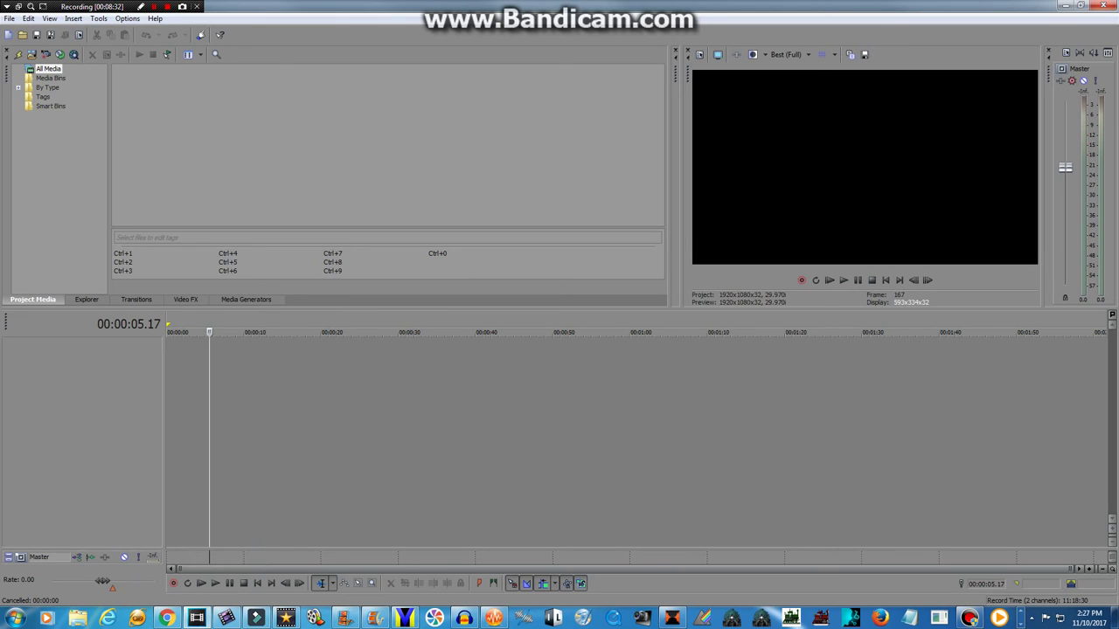
click(207, 437)
drag(198, 437, 170, 437)
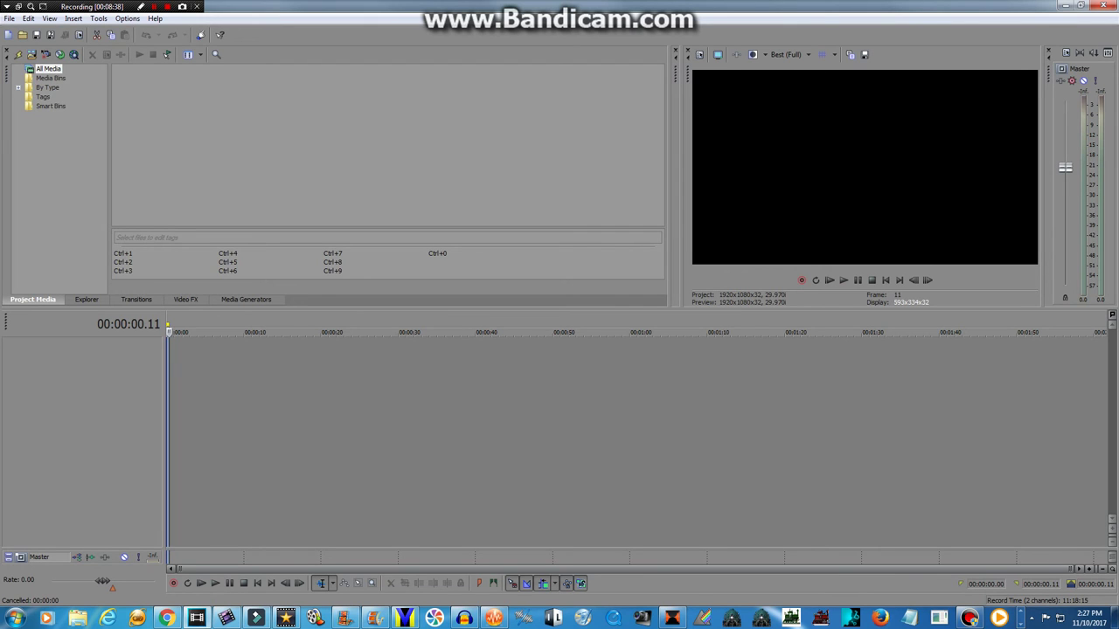
drag(170, 324, 167, 325)
Add Klasky Csupo Robot Logo.mp4 from the Downloads folder at the start of the empty timeline.
click(87, 300)
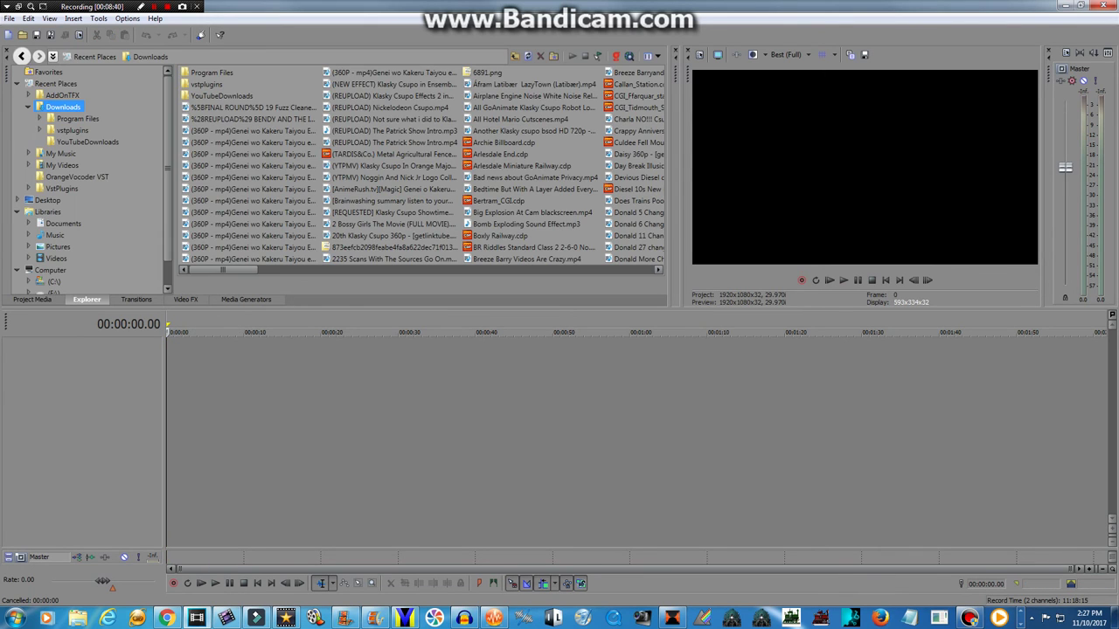
drag(223, 270, 334, 269)
drag(444, 189, 202, 403)
drag(205, 455, 166, 455)
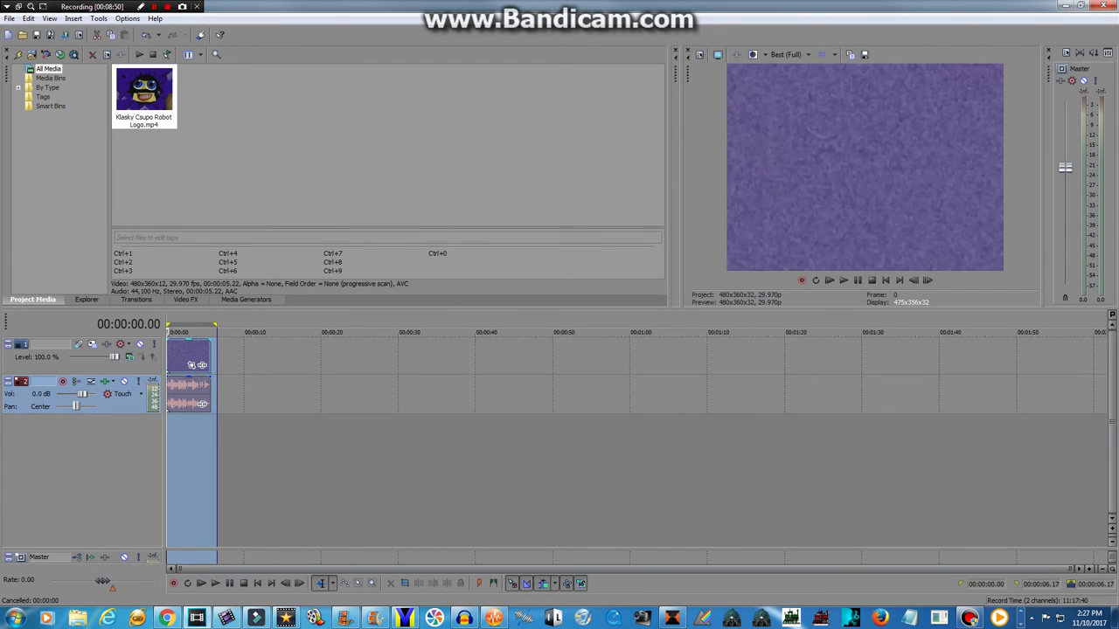
Play the logo clip up to about 00:00:02.21 and apply the Gradient Map preset Thomas P-P-P-Power to it.
click(167, 454)
key(space)
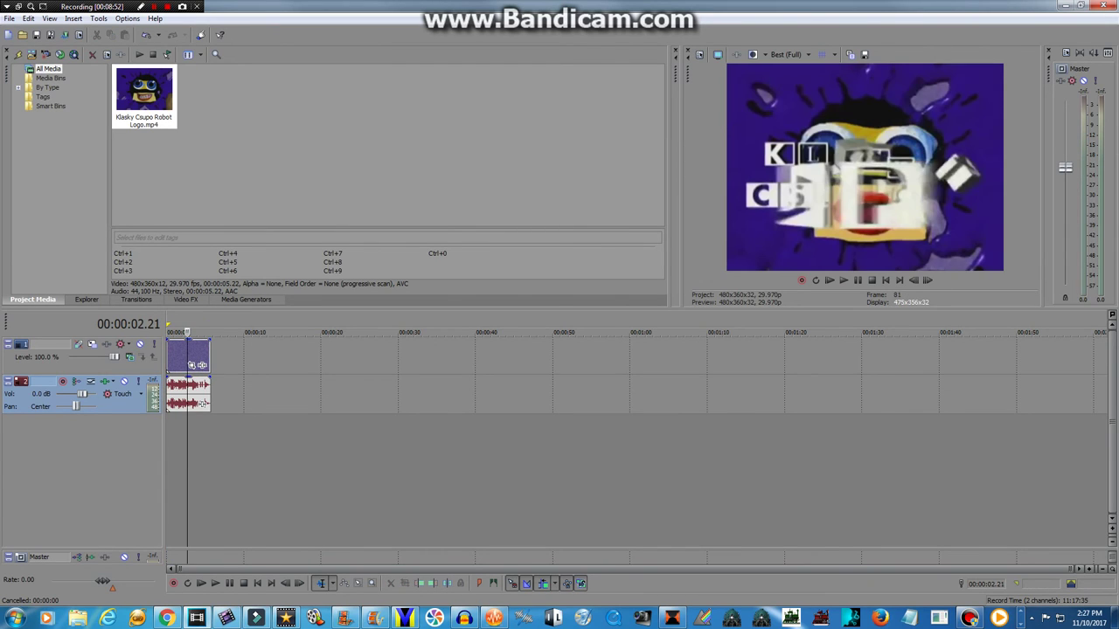
key(alt+8)
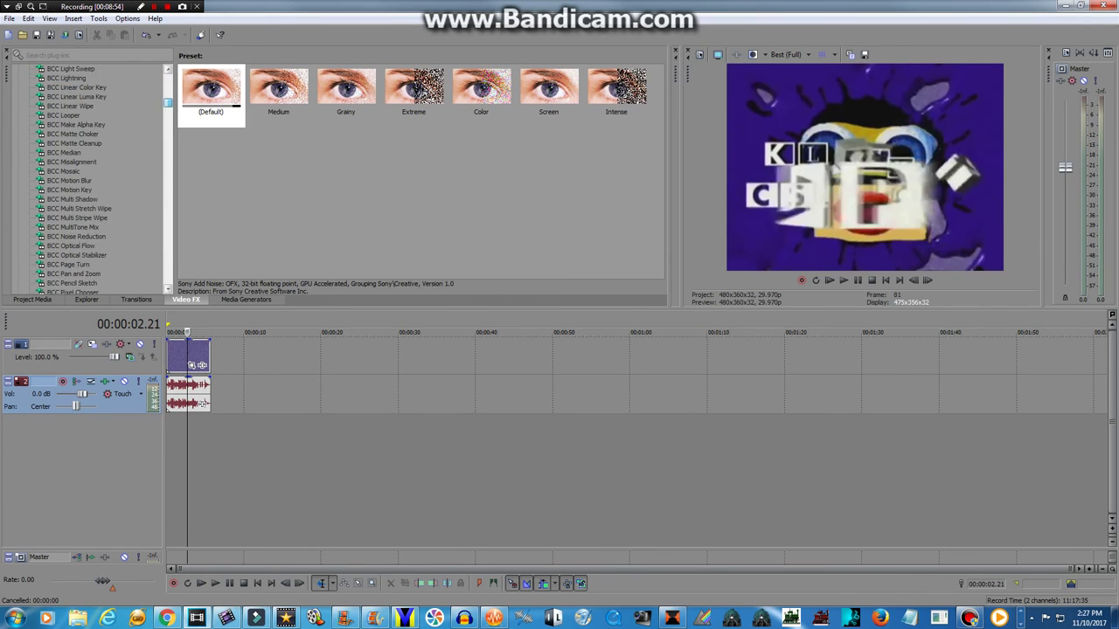
drag(168, 103, 168, 207)
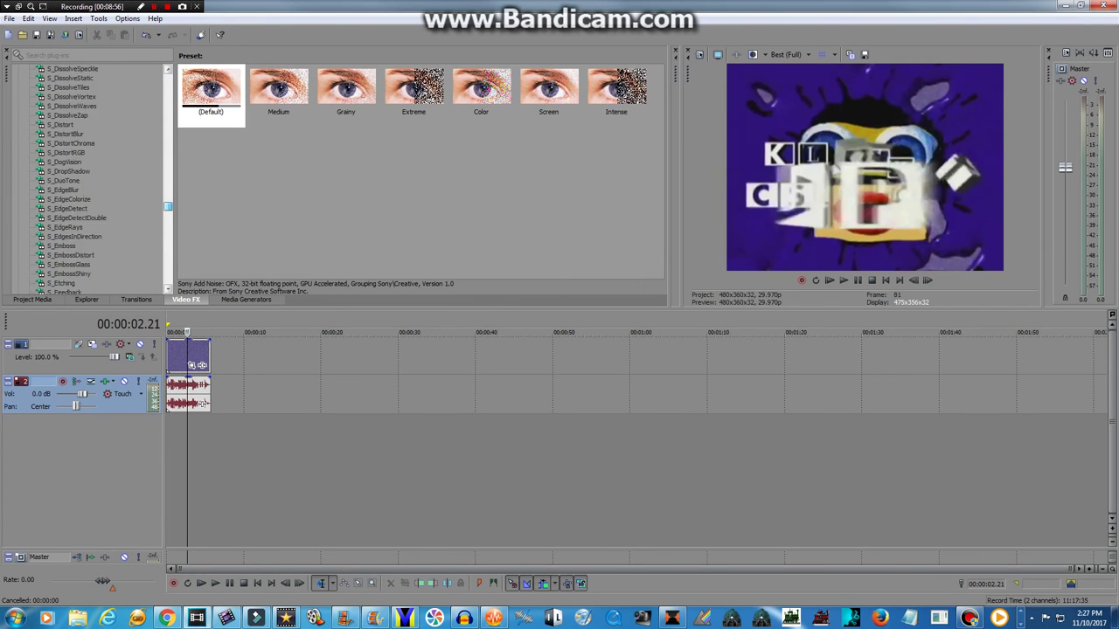
scroll(88, 175, up, 20)
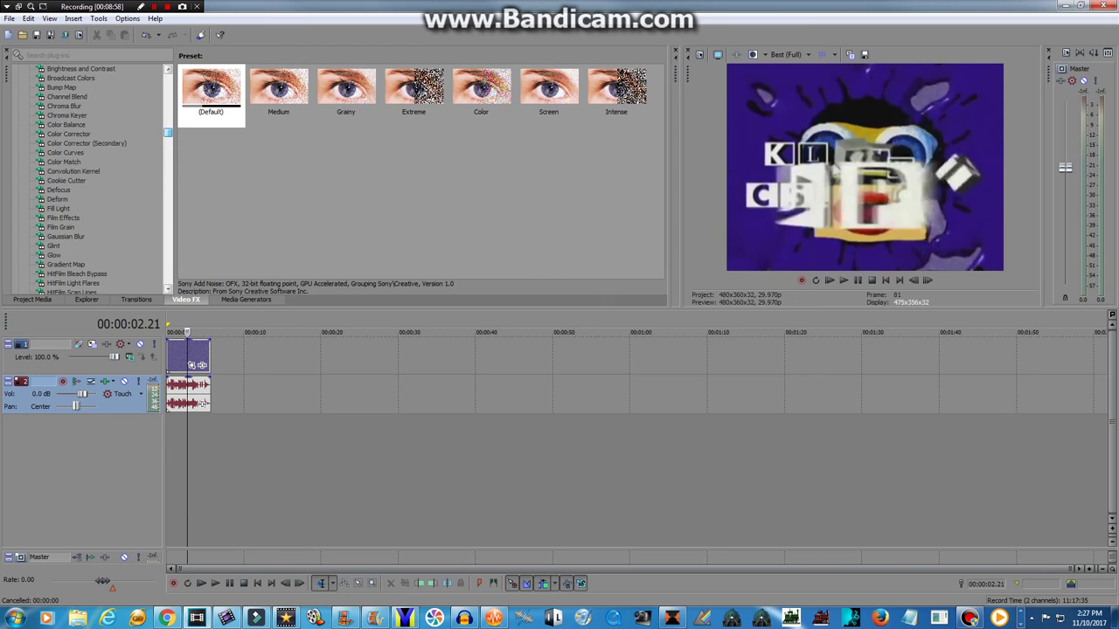
click(66, 265)
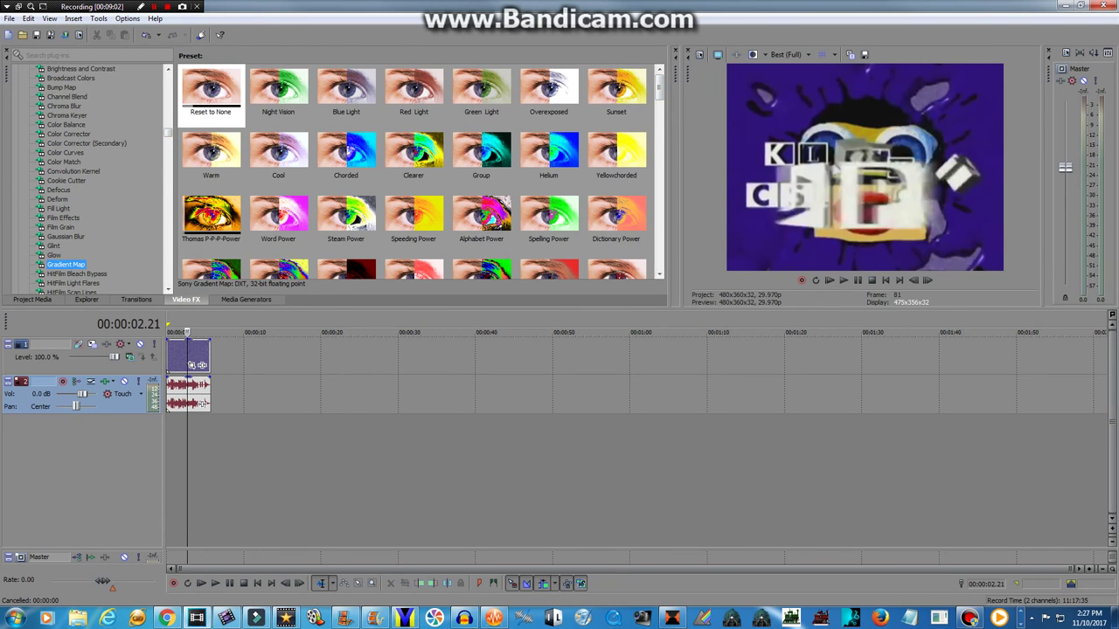
drag(211, 217, 190, 363)
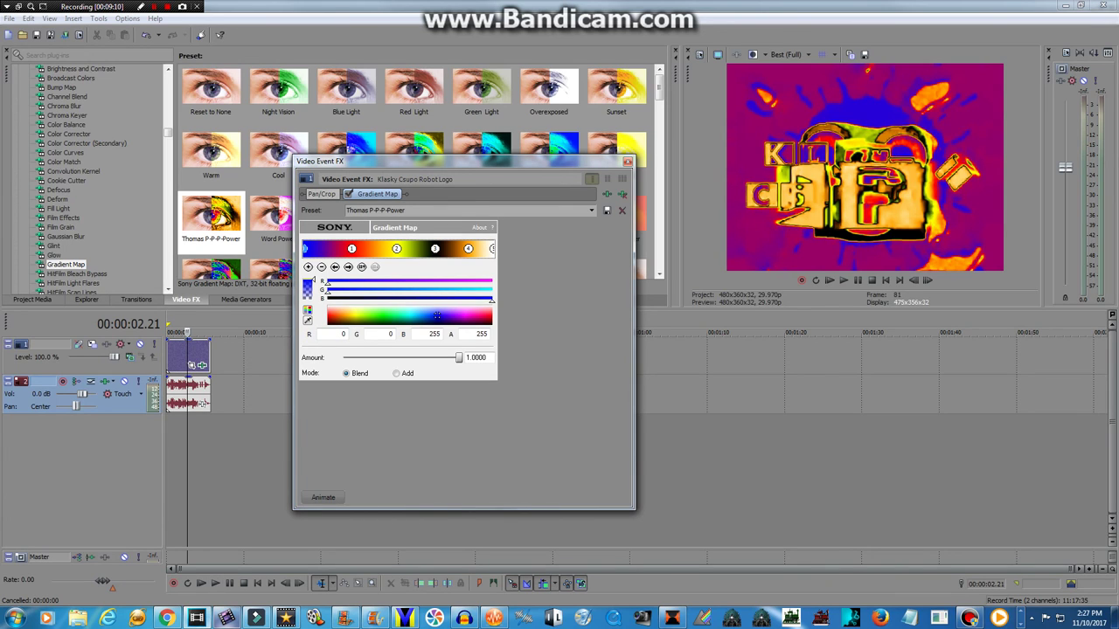
Switch to AVS Video Editor and apply the open Color Exchange settings of the duplicated effect.
mouse_move(226, 618)
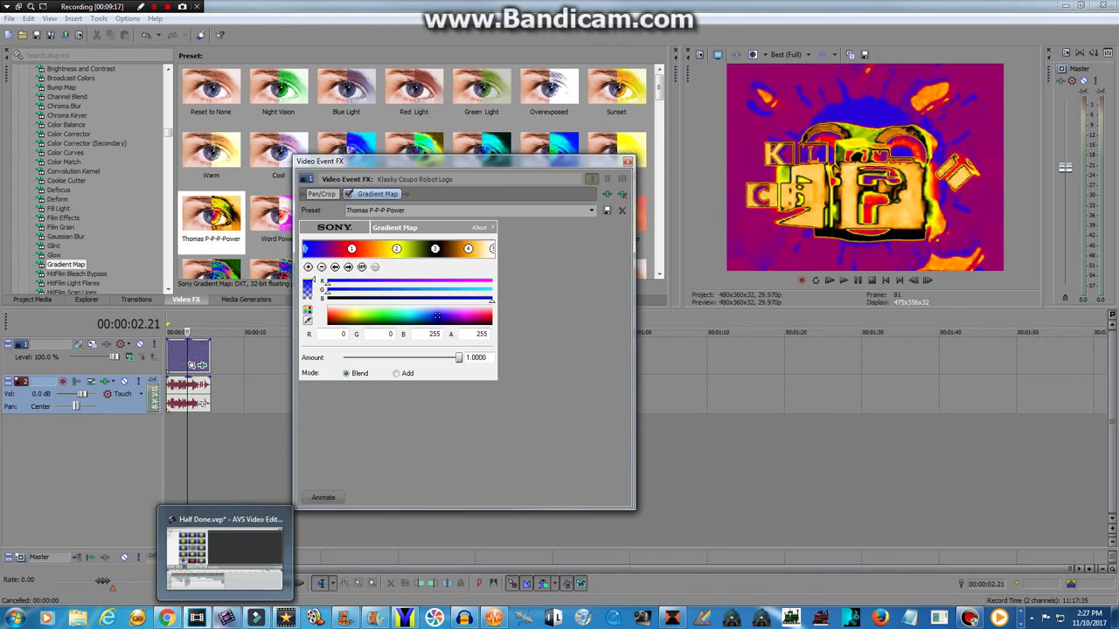
click(226, 555)
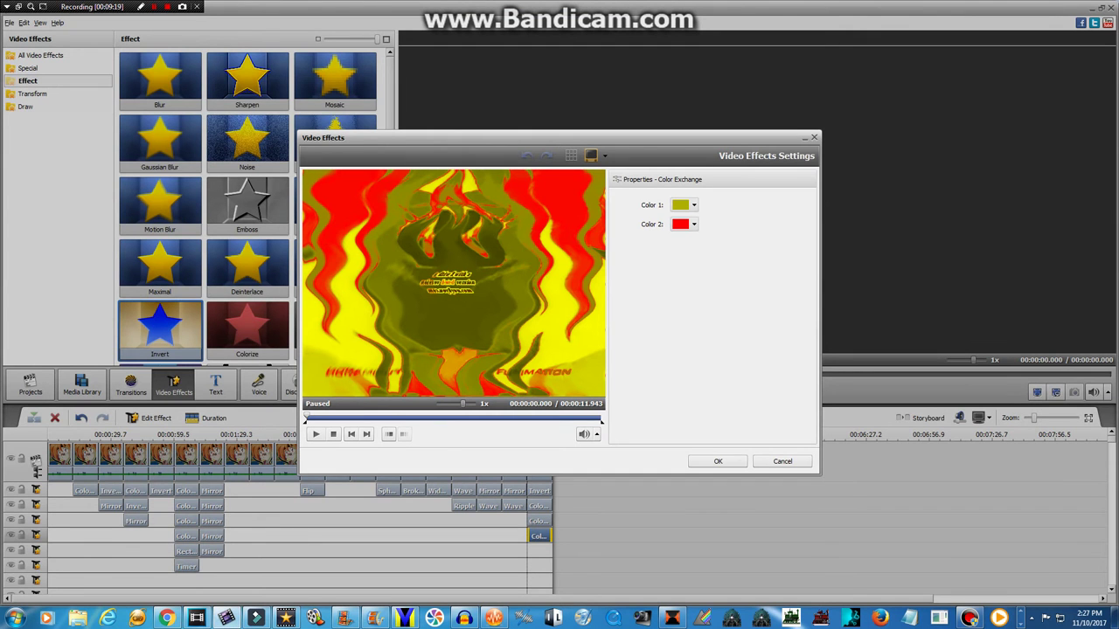
click(717, 462)
Check the Gradient Map result in Vegas Pro for reference and return to AVS Video Editor.
right_click(538, 505)
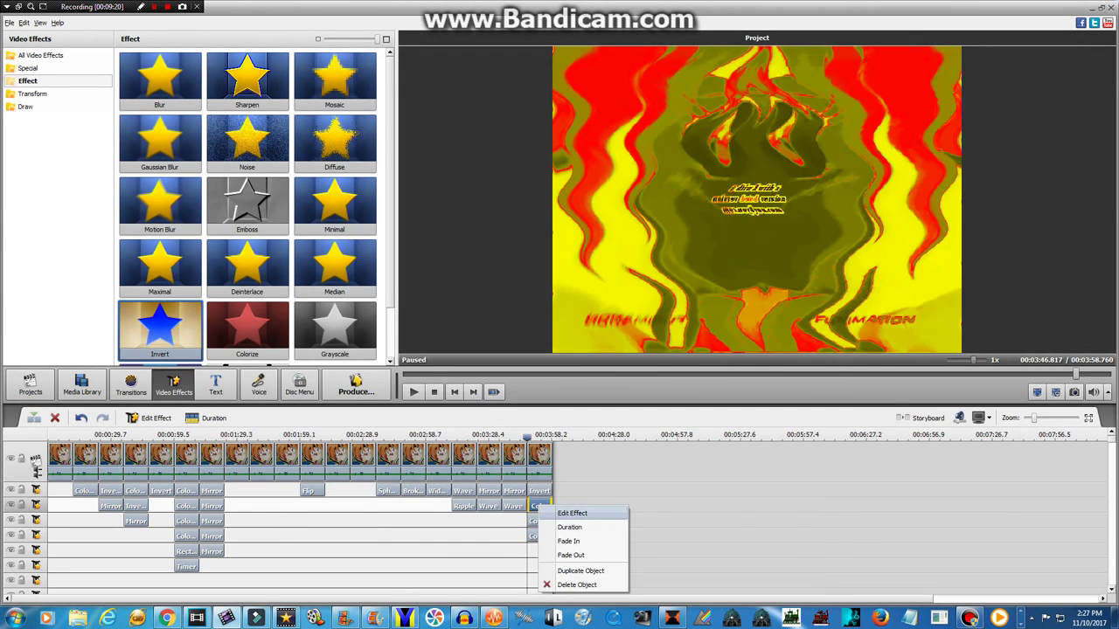
click(570, 513)
click(166, 618)
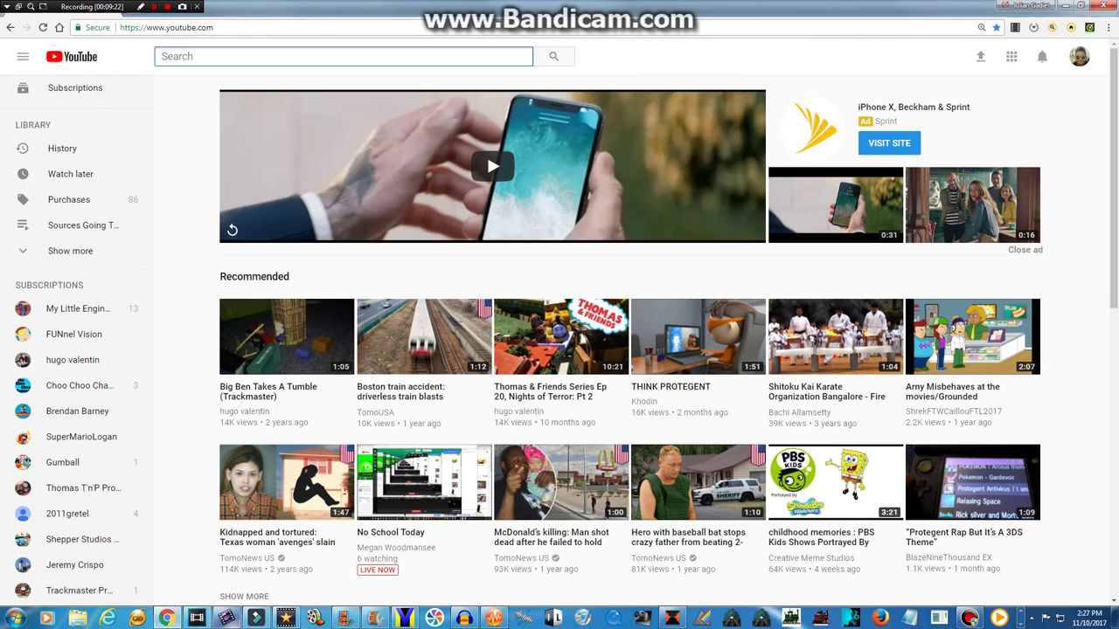
click(197, 618)
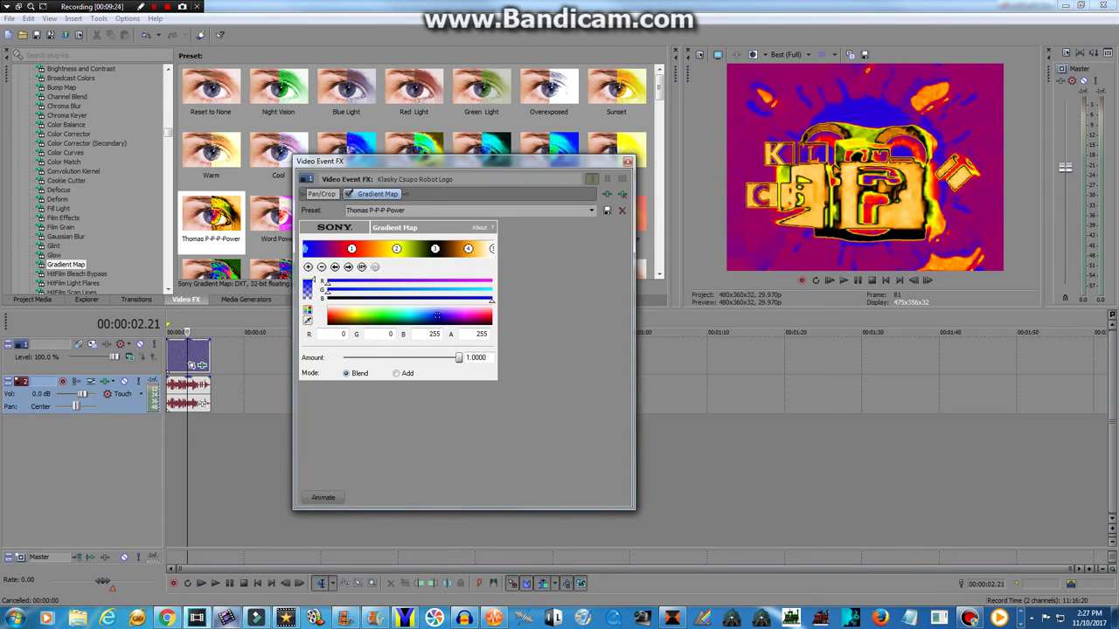
mouse_move(226, 618)
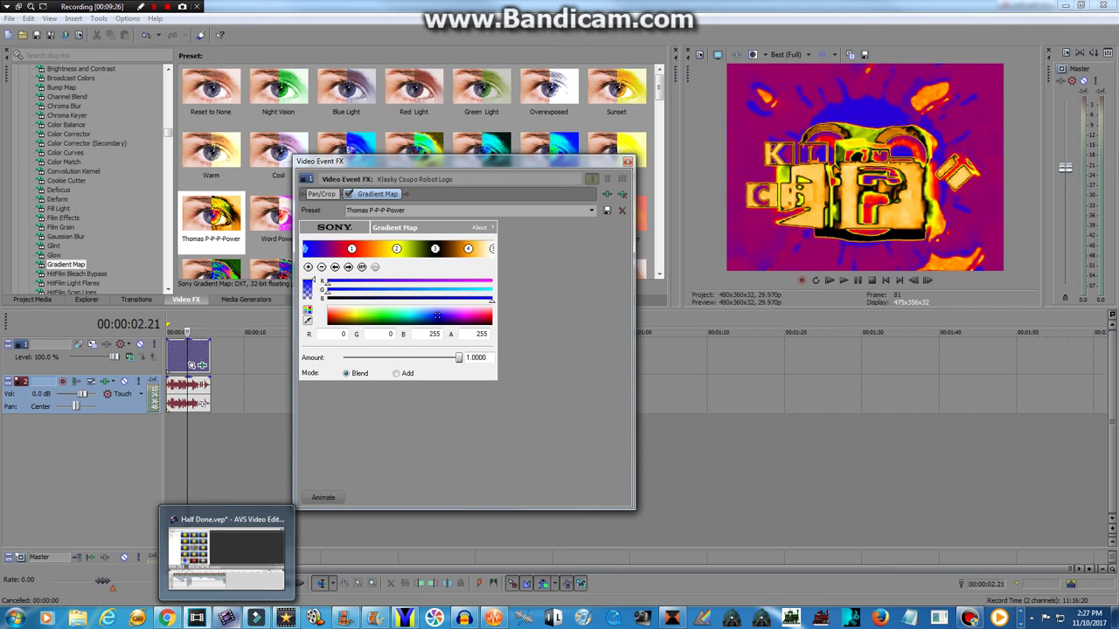
click(225, 555)
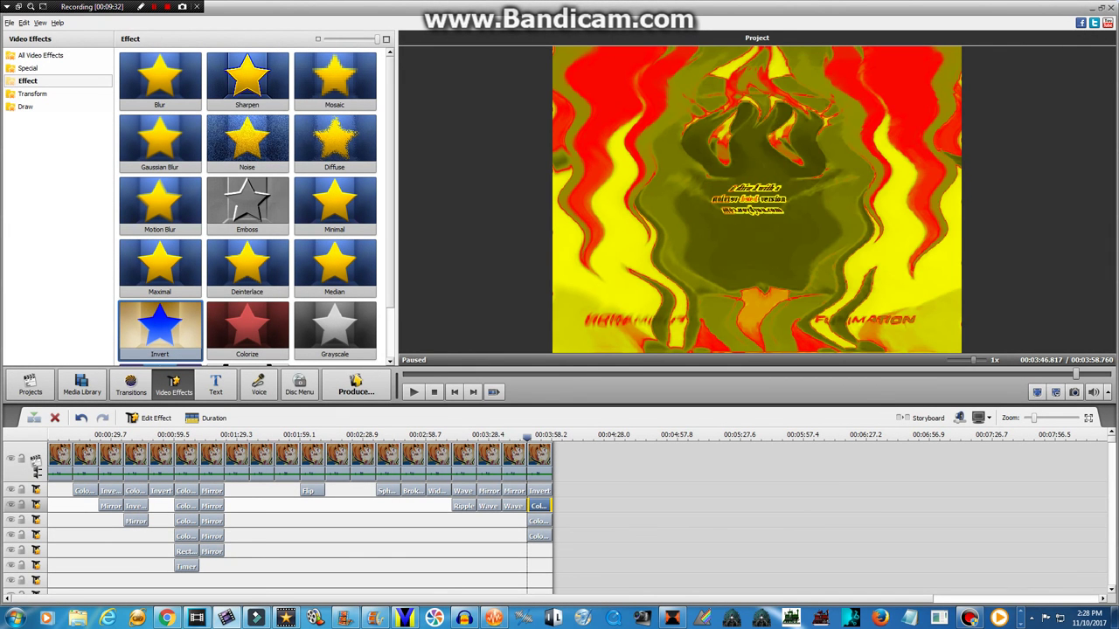
Set Green to 0 in the last clip's Colorize effect and apply the settings.
right_click(540, 506)
click(573, 513)
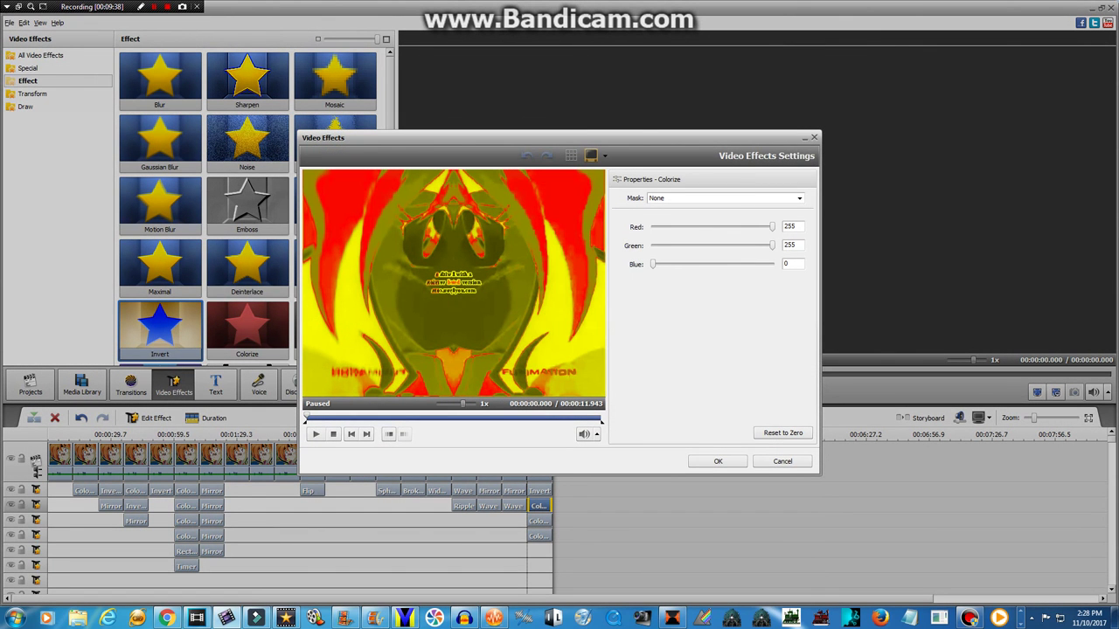
click(398, 421)
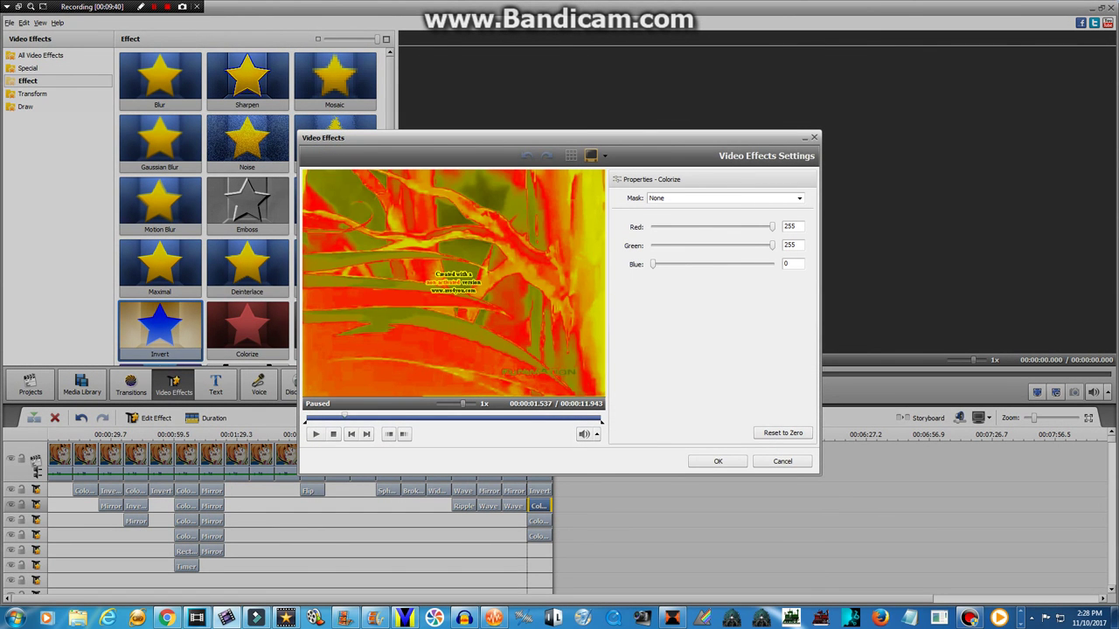
mouse_move(772, 245)
mouse_down()
mouse_move(652, 246)
mouse_move(772, 246)
mouse_up()
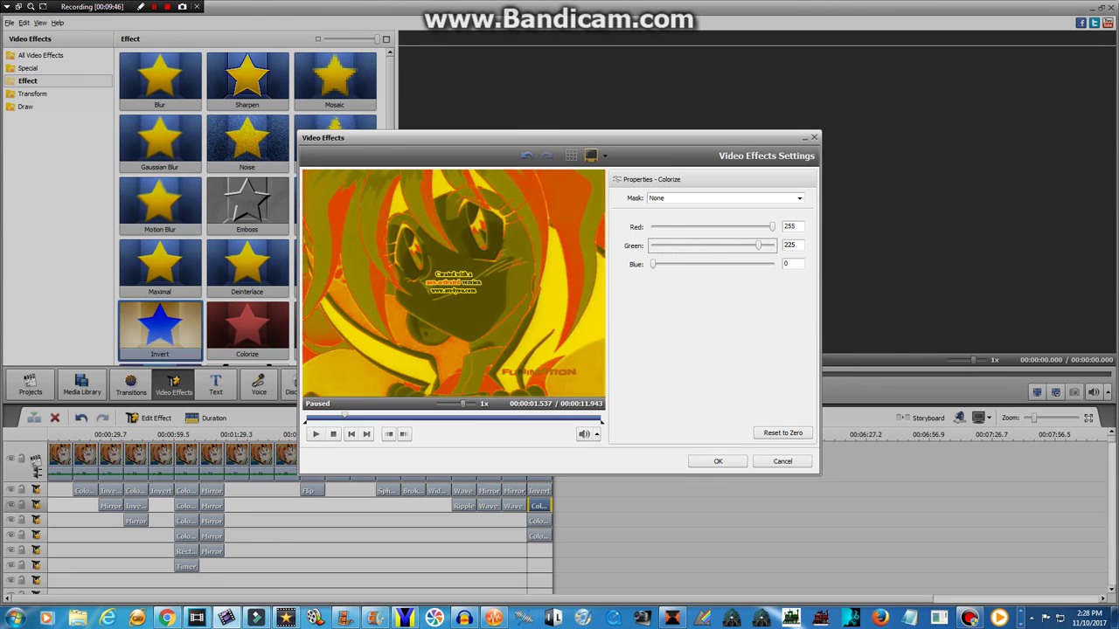
key(Home)
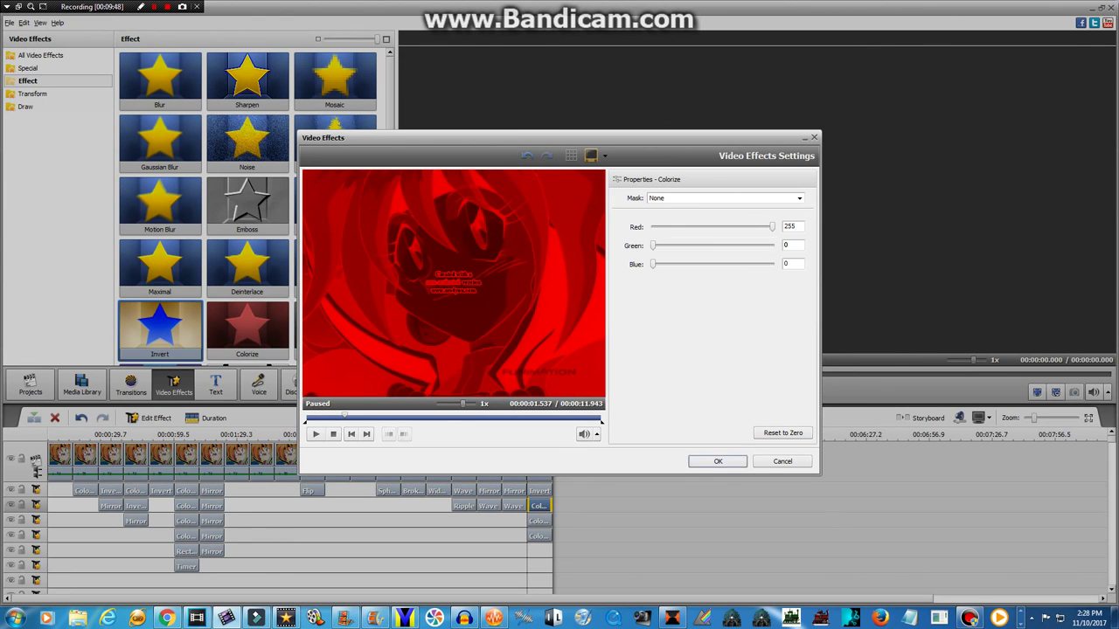
click(718, 461)
Sample bright red from the preview as Color 1 in the last clip's third-line Color Exchange effect and open the Color 2 palette.
right_click(540, 521)
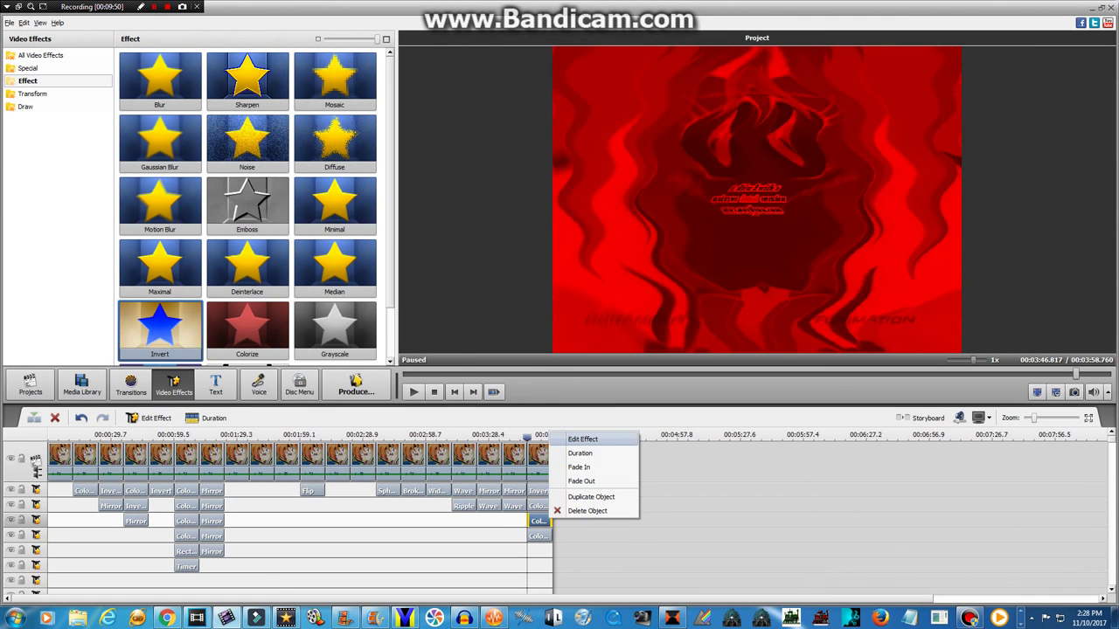
click(579, 453)
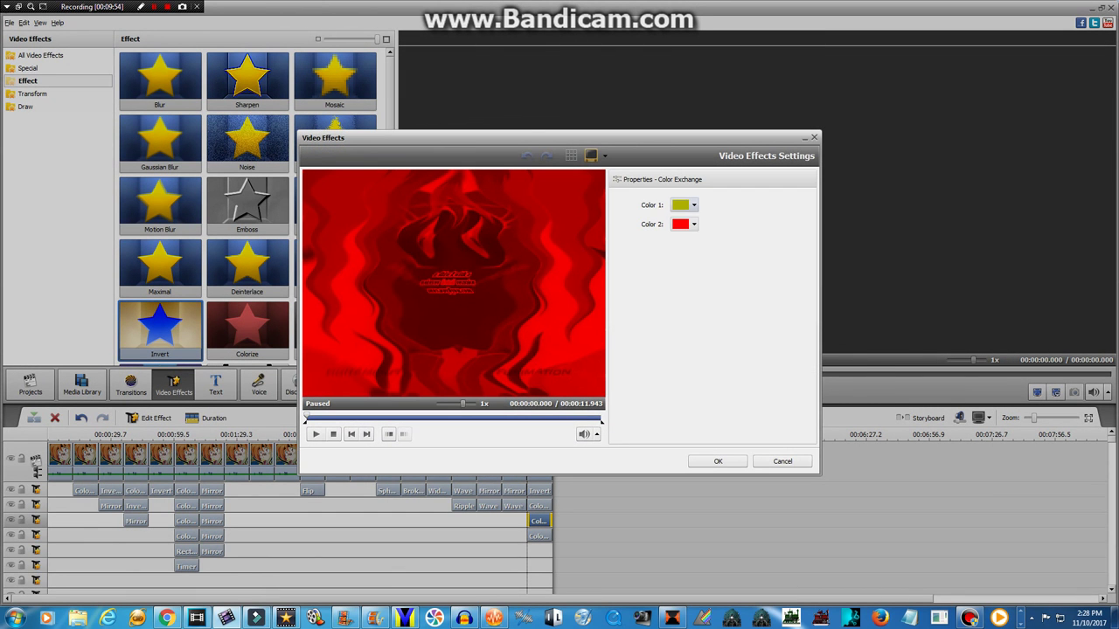
click(694, 205)
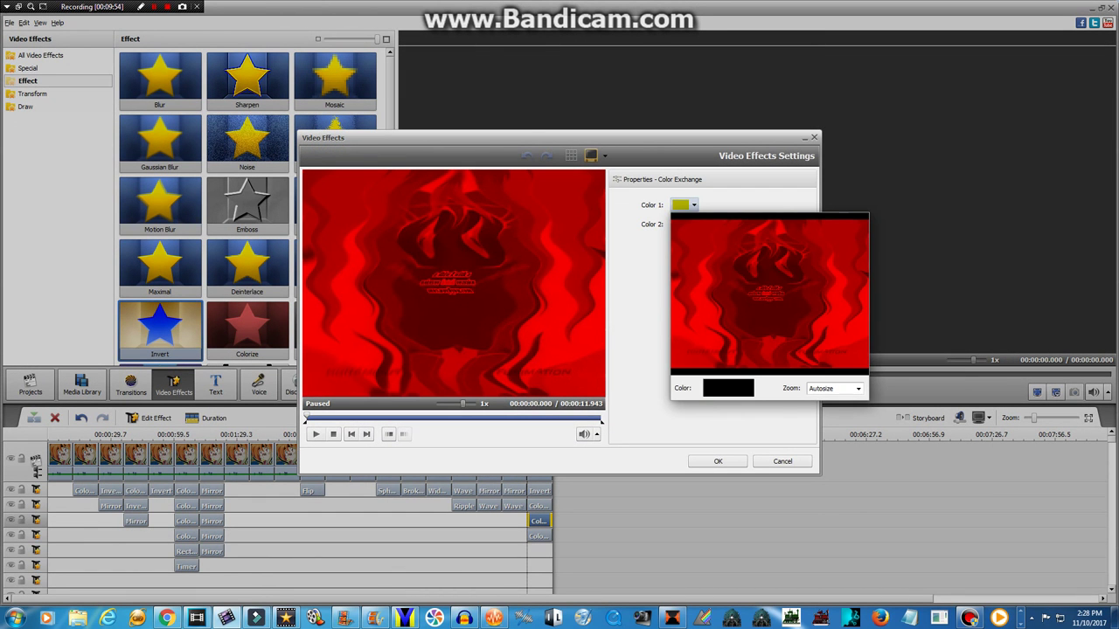
click(694, 206)
click(694, 205)
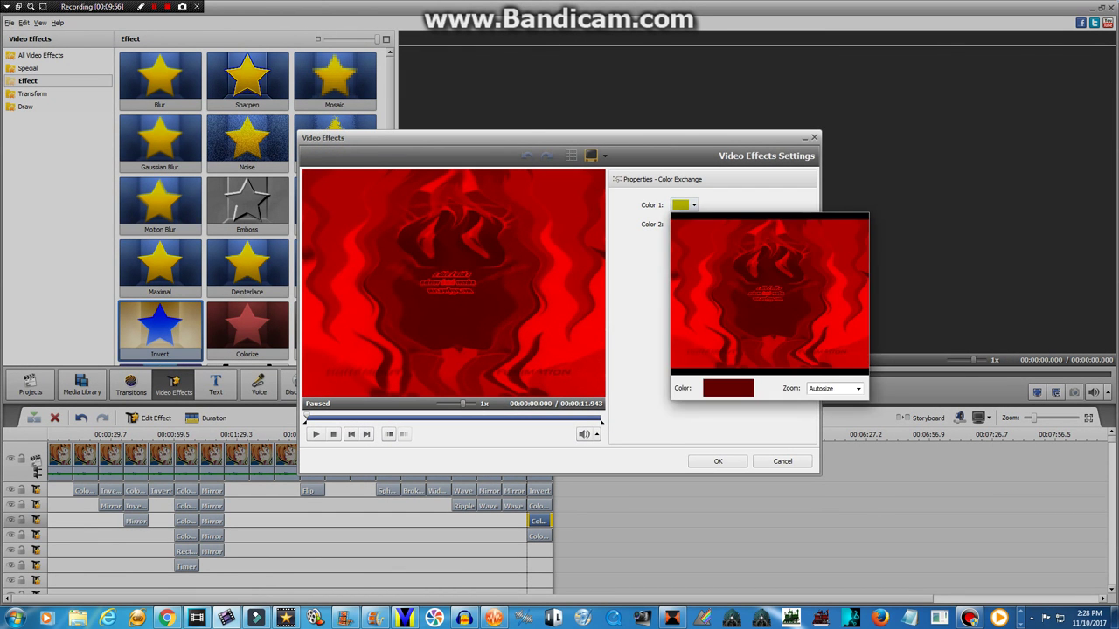
click(690, 262)
click(694, 224)
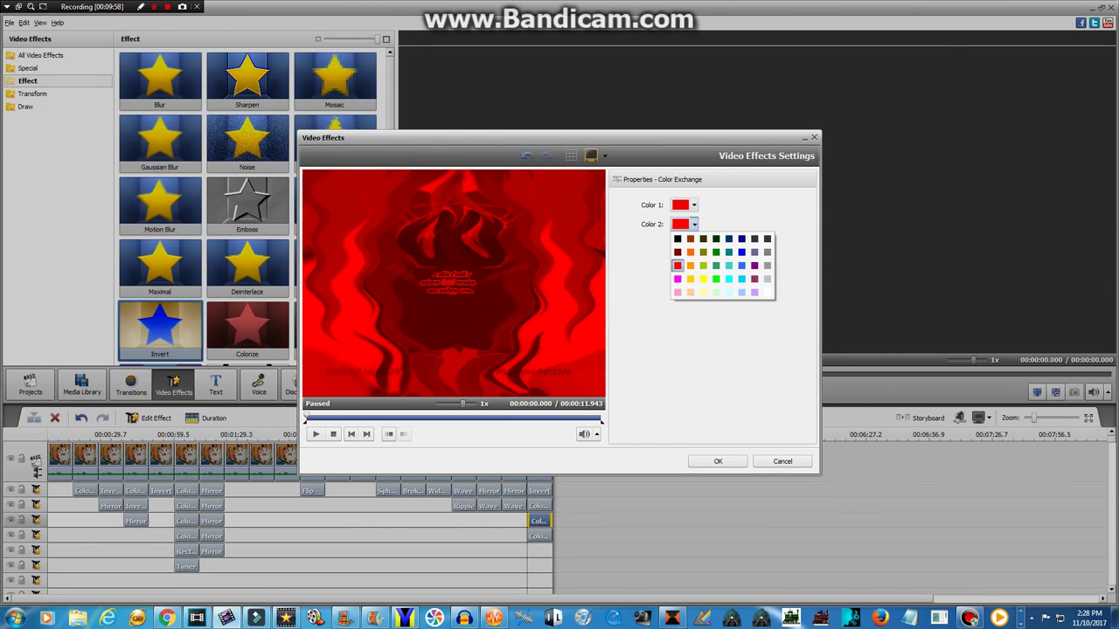